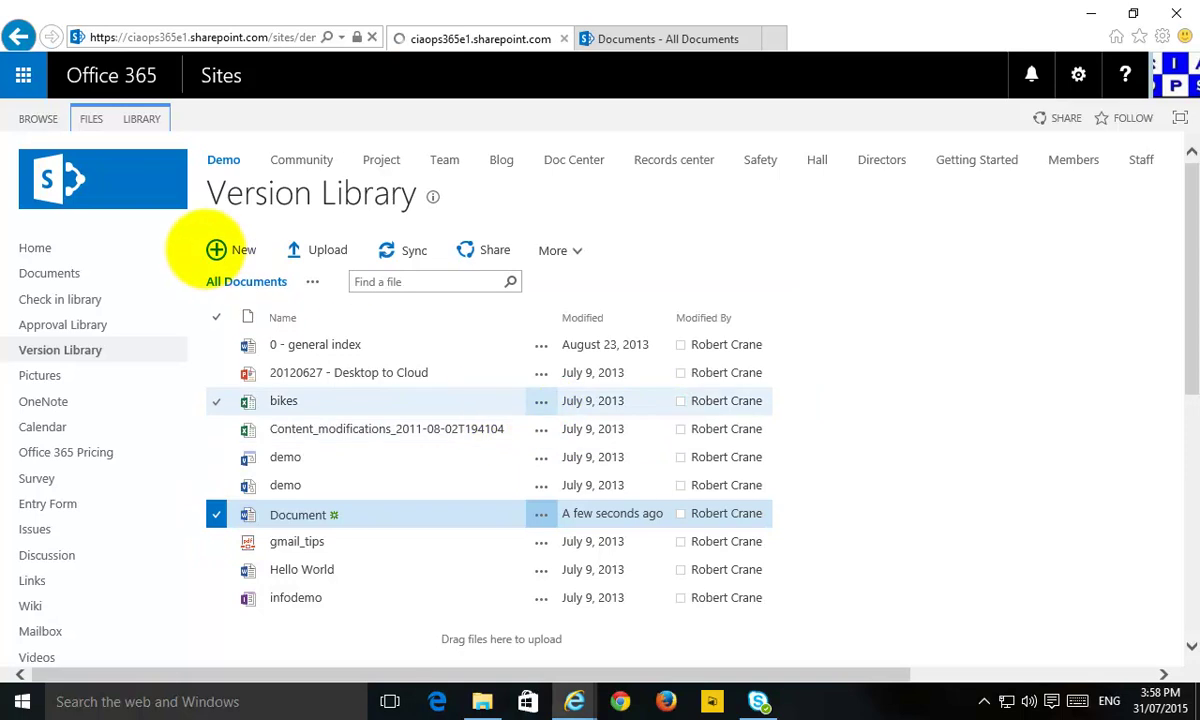
# - Create a document from the Version Library's default Word template to view it, and close it without adding content
pyautogui.click(91, 119)
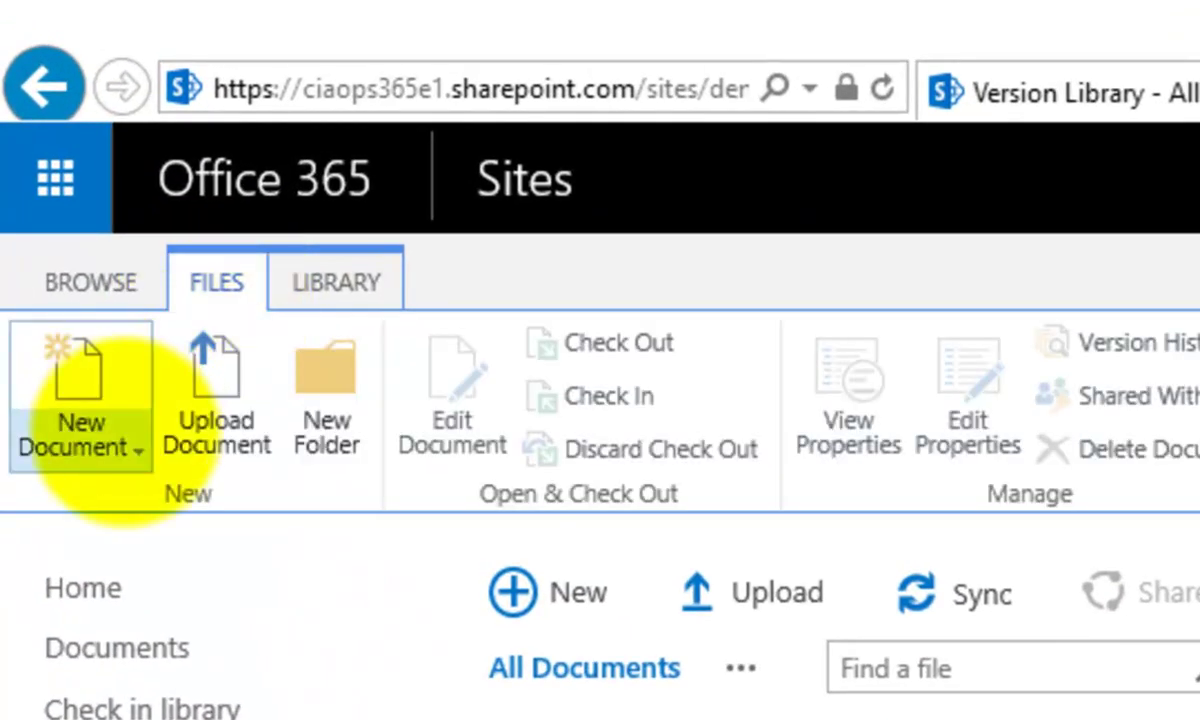
pyautogui.click(120, 429)
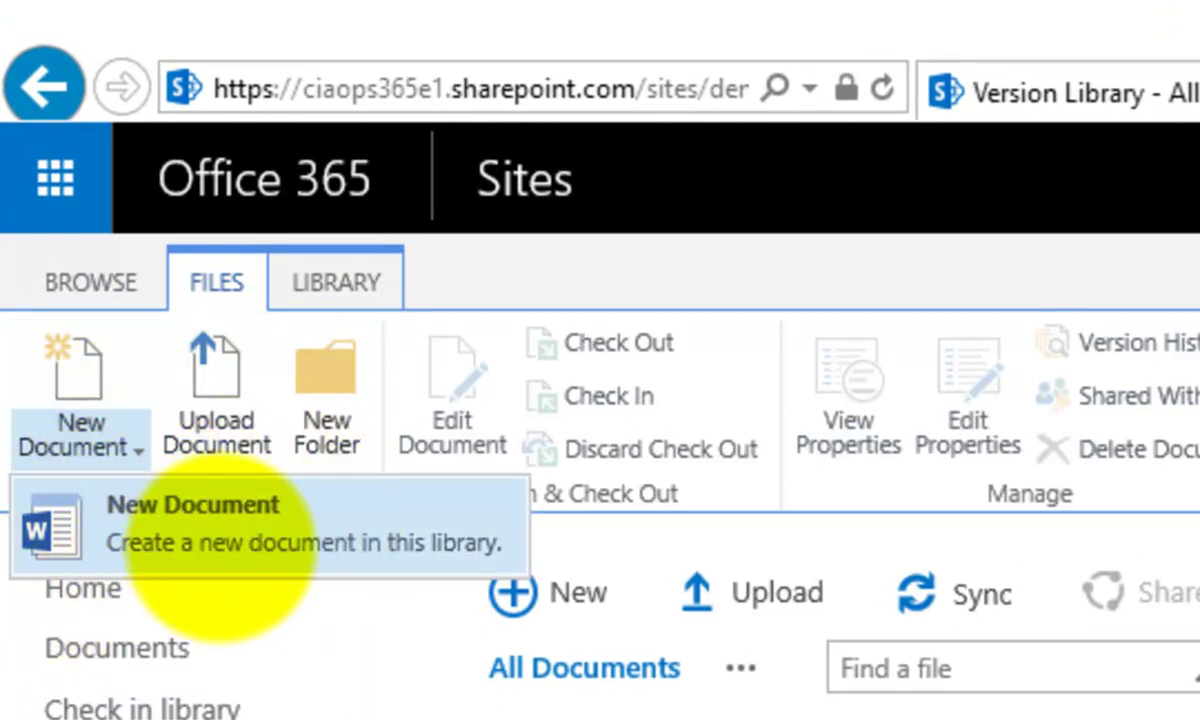
pyautogui.click(201, 509)
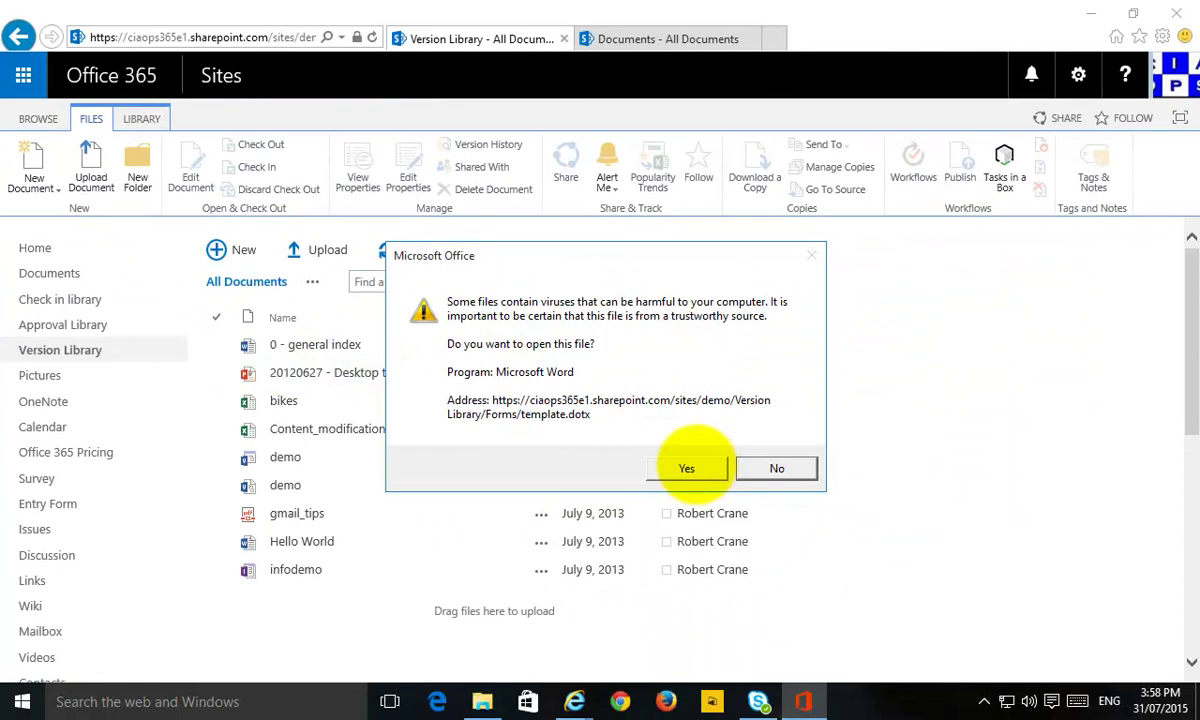
pyautogui.click(686, 468)
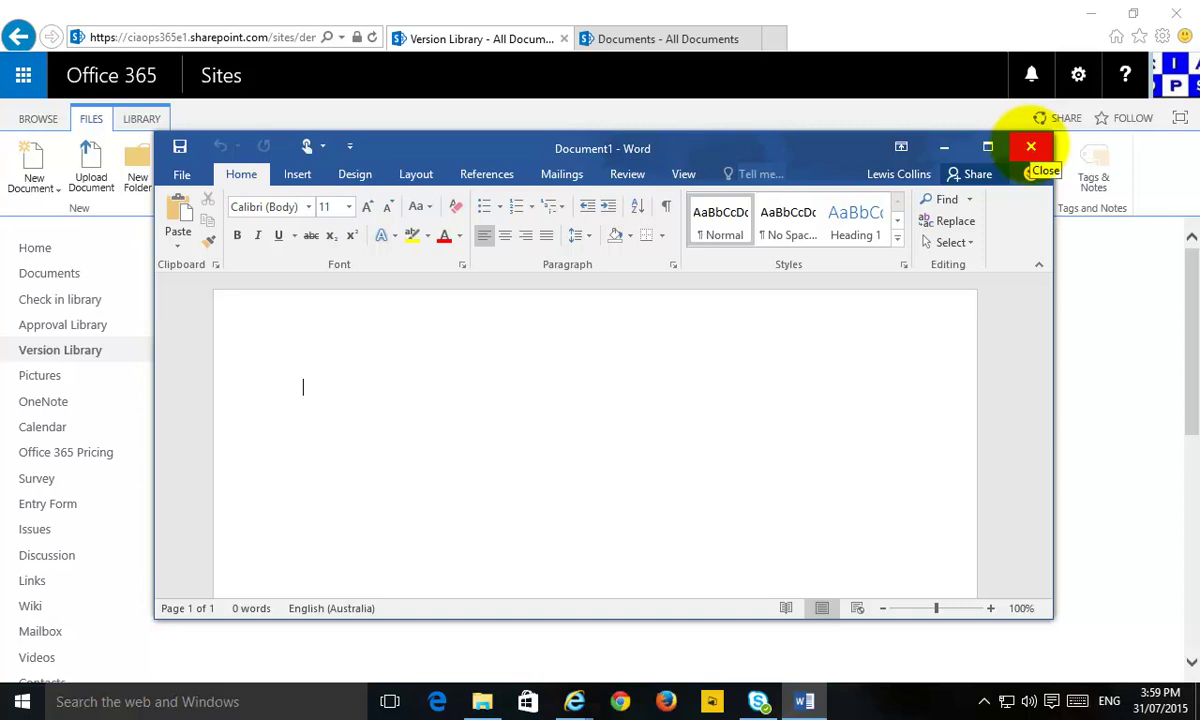
pyautogui.click(1031, 147)
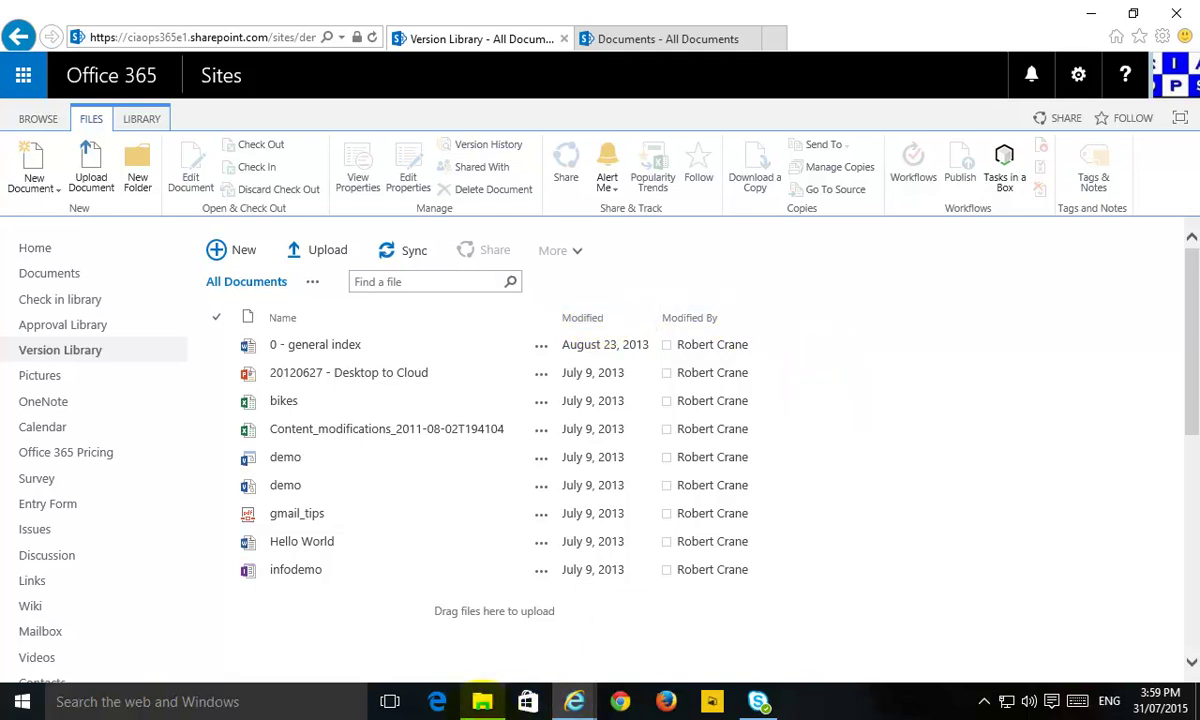
# - View the Expenses, Invoice and Strategy template files in the local Downloads\Templates folder
pyautogui.click(470, 690)
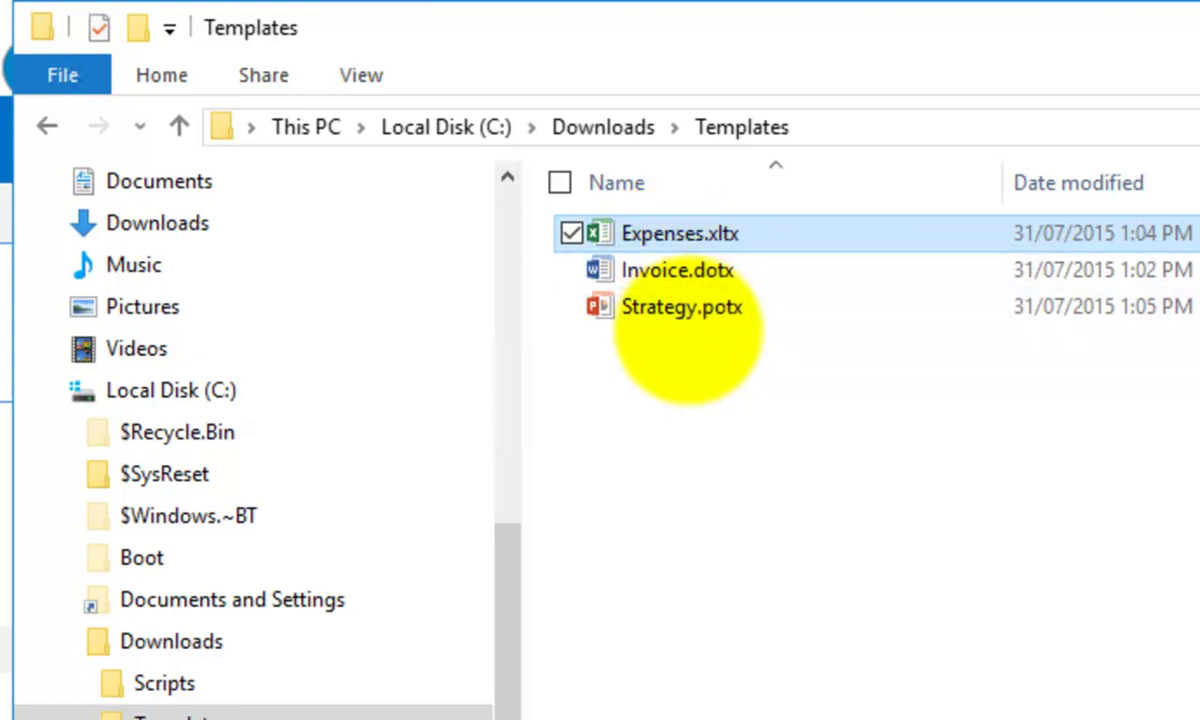
pyautogui.moveTo(686, 322)
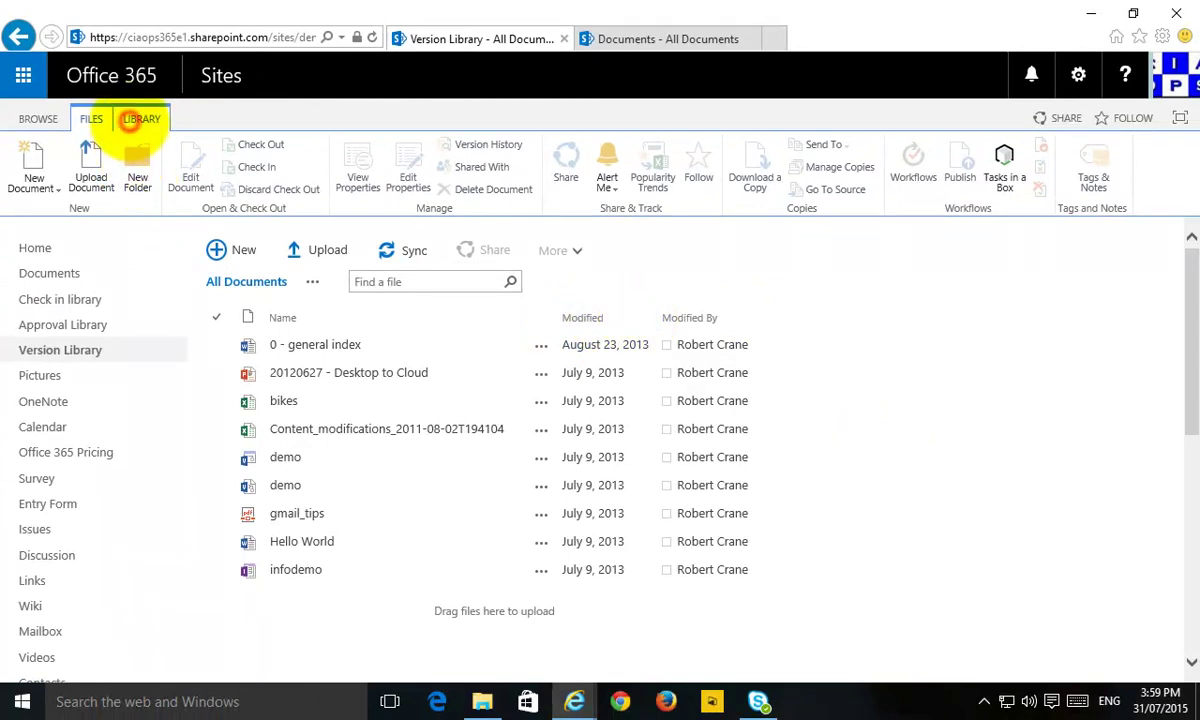
# - Open the Version Library's advanced settings and open its current document template for editing in Word
pyautogui.click(141, 119)
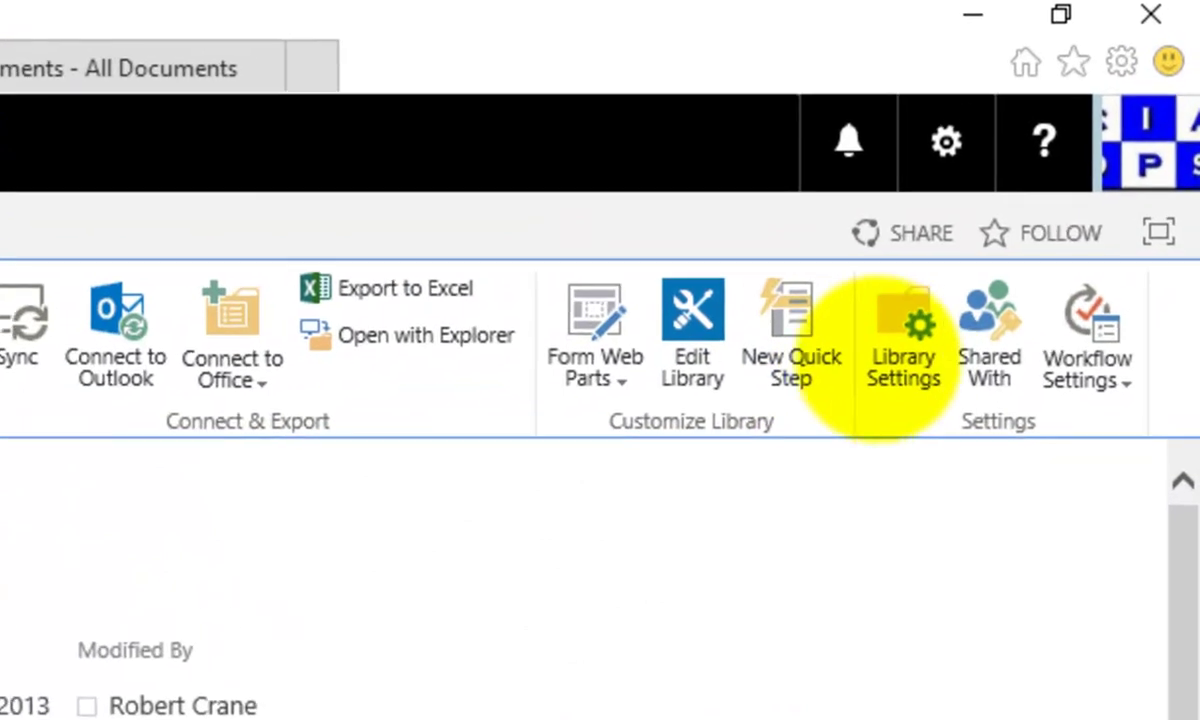
pyautogui.click(1051, 173)
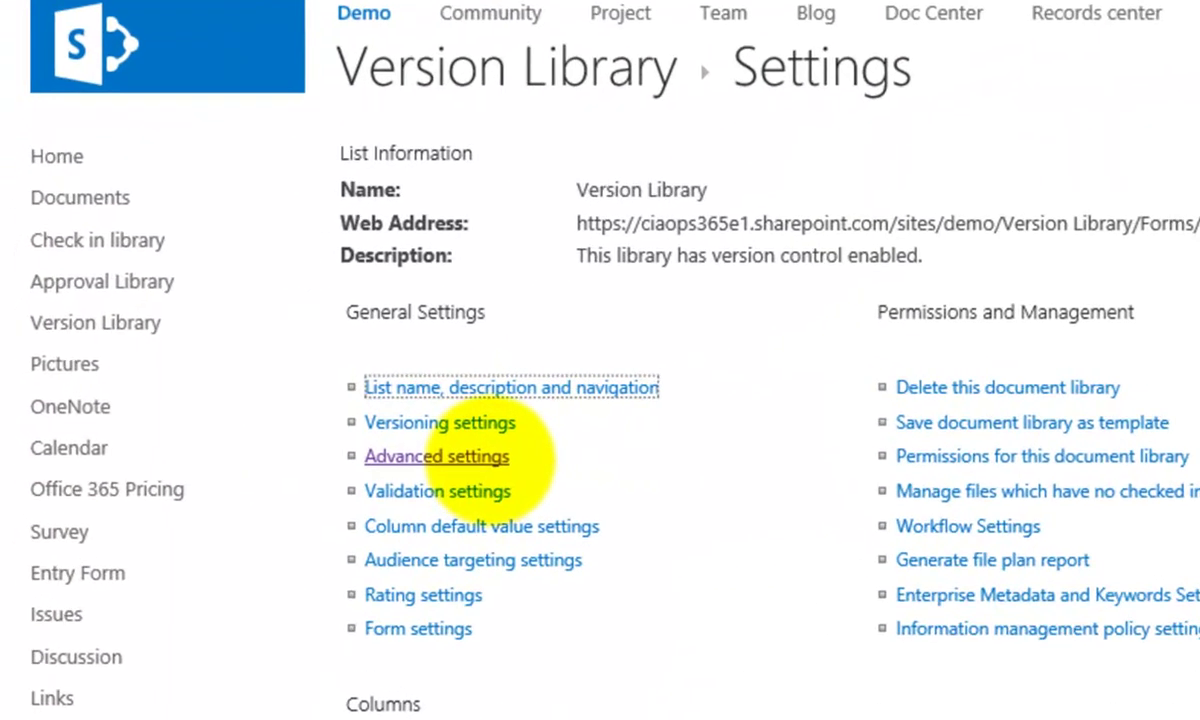
pyautogui.click(484, 457)
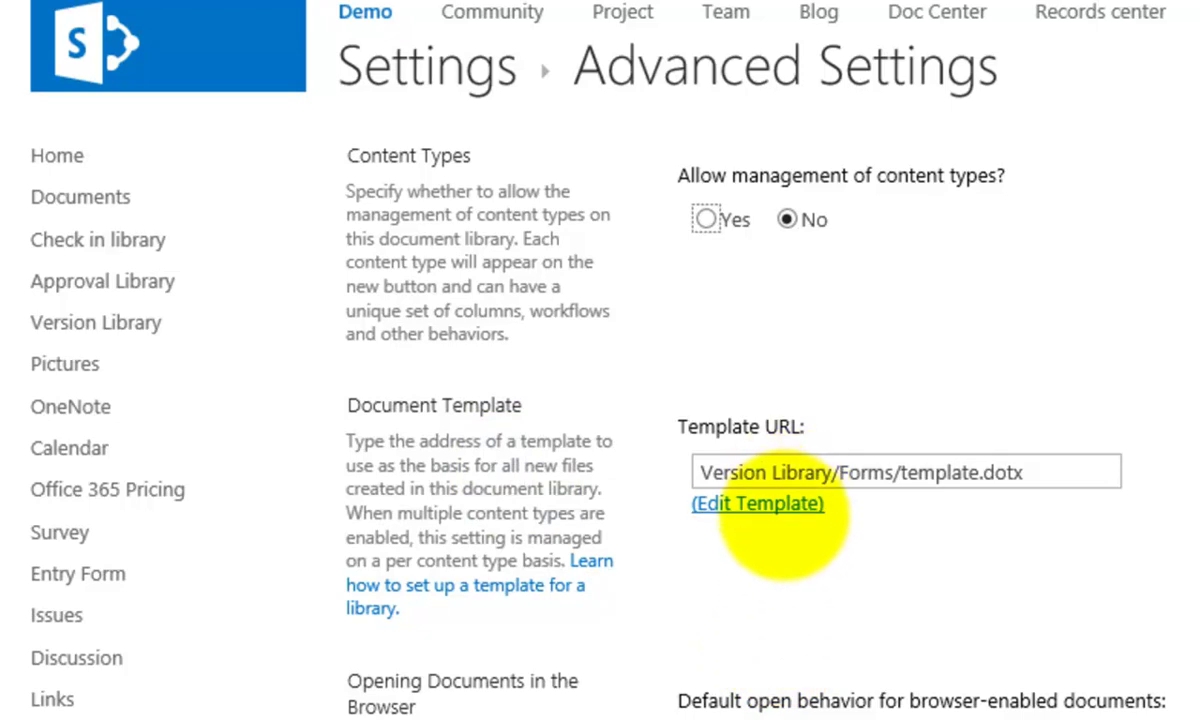
pyautogui.click(758, 504)
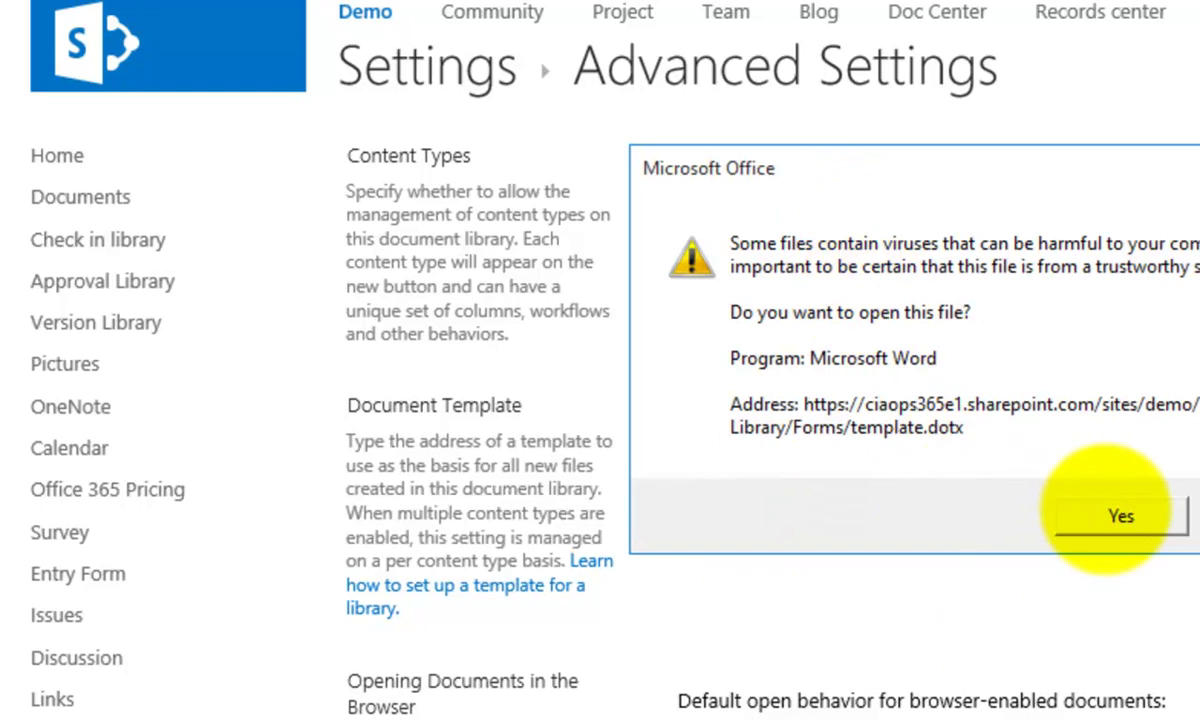
pyautogui.click(1121, 515)
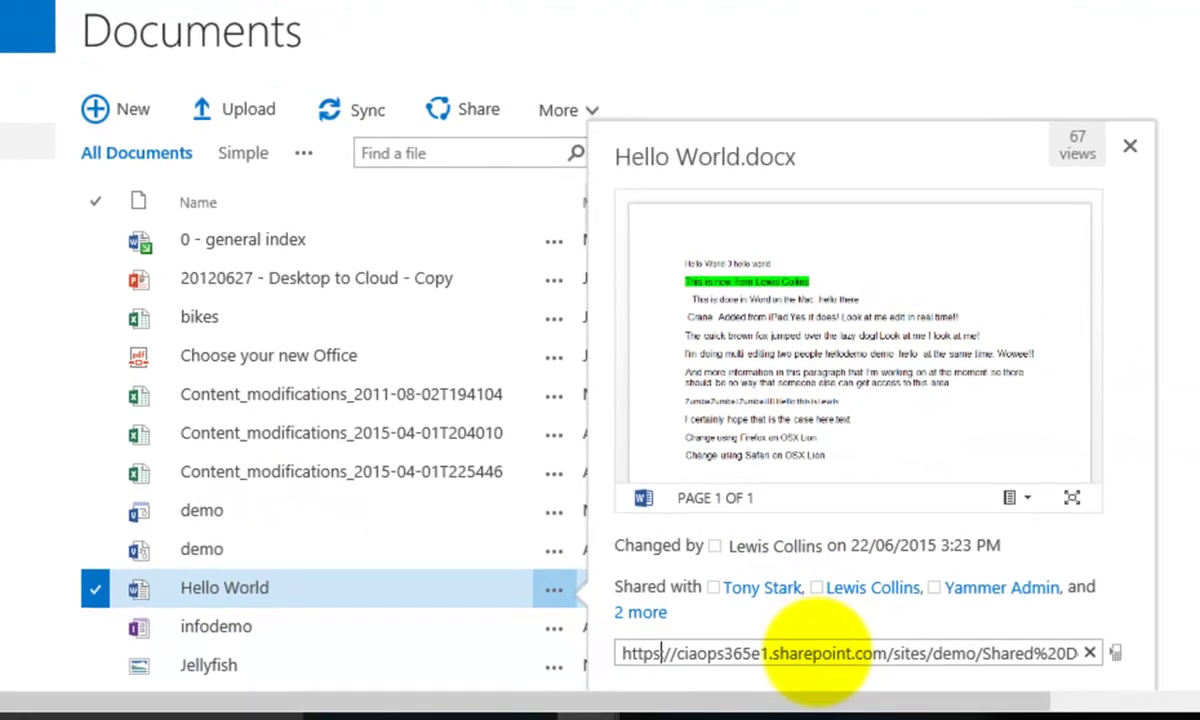
# - Copy the link address of Hello World.docx from its details callout in the Documents library
pyautogui.click(815, 652)
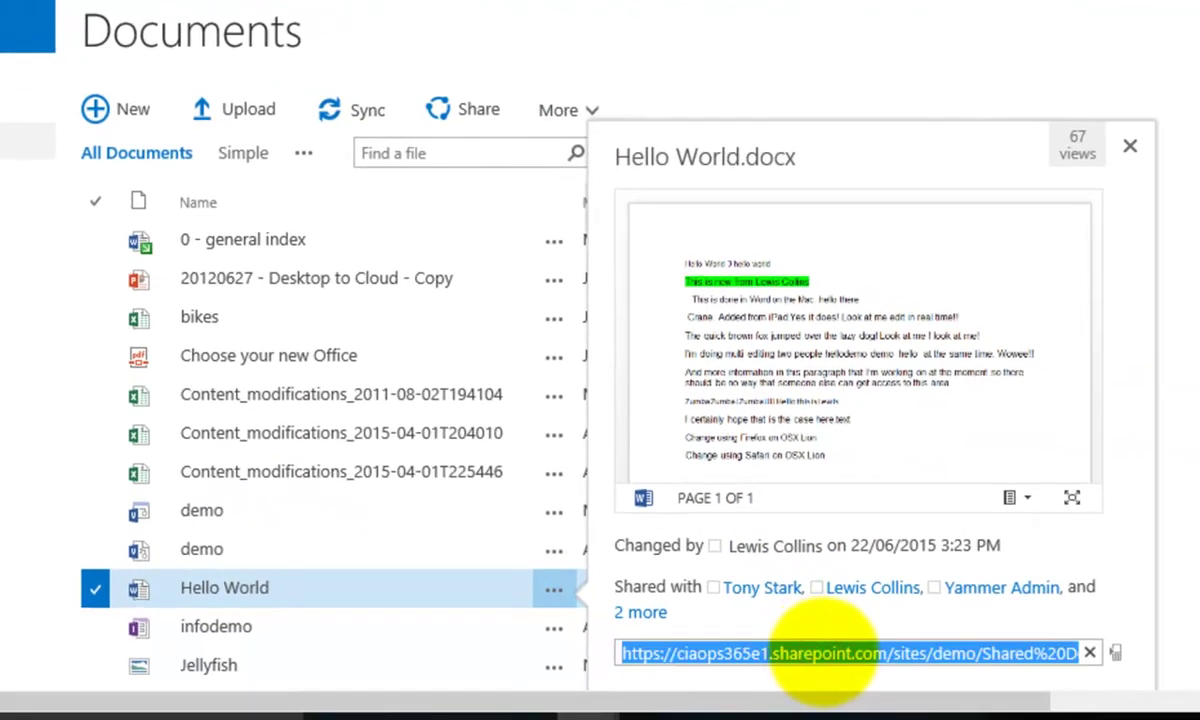
pyautogui.rightClick(822, 652)
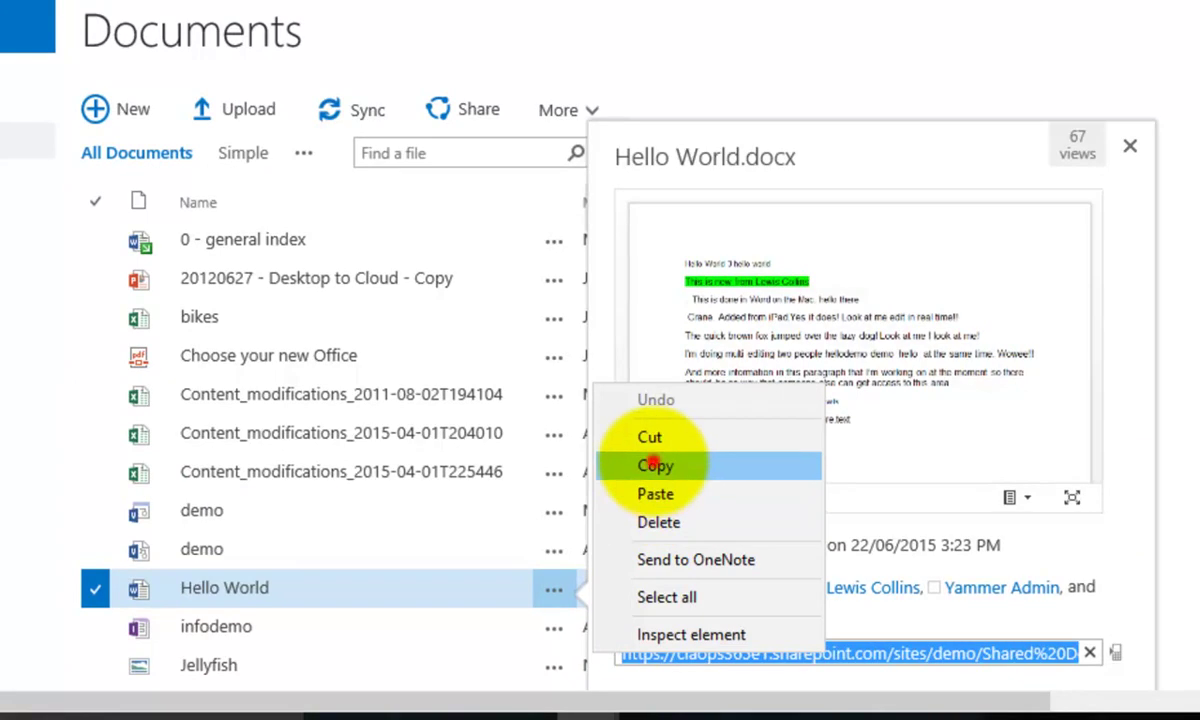
pyautogui.click(653, 463)
# - Try to replace the Version Library's template URL with the copied Hello World.docx link, trimmed to end at .docx, and save the settings
pyautogui.click(465, 2)
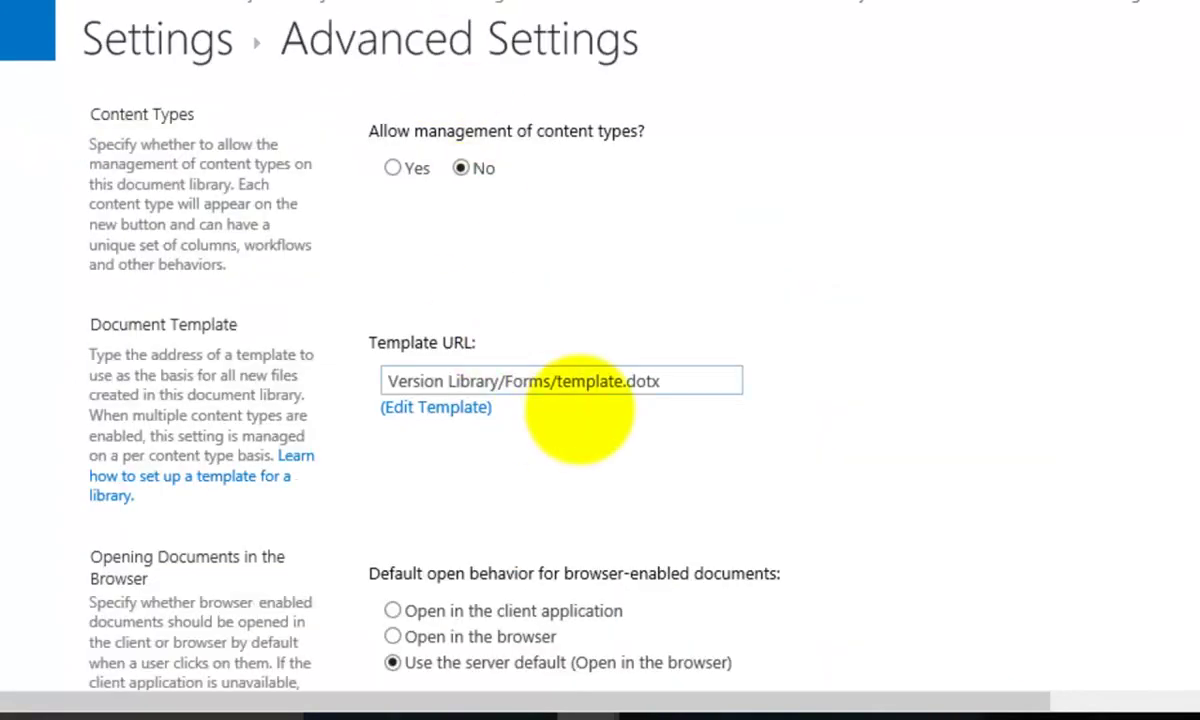
pyautogui.moveTo(672, 381); pyautogui.dragTo(338, 376)
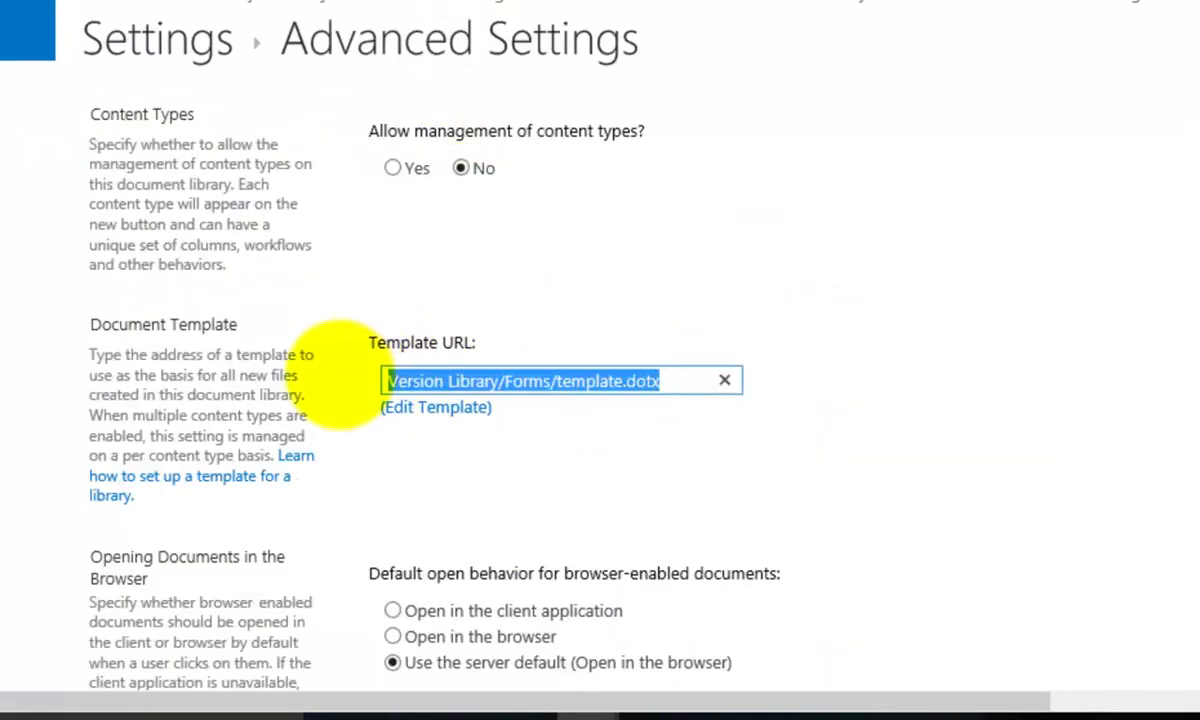
pyautogui.hotkey('ctrl', 'v')
pyautogui.press('Left')
pyautogui.press('Left')
pyautogui.press('Left')
pyautogui.press('Left')
pyautogui.press('Left')
pyautogui.press('Left')
pyautogui.press('Left')
pyautogui.press('Left')
pyautogui.press('Left')
pyautogui.press('Left')
pyautogui.press('Left')
pyautogui.press('Left')
pyautogui.press('Left')
pyautogui.press('Left')
pyautogui.press('Left')
pyautogui.press('Left')
pyautogui.press('Left')
pyautogui.press('Left')
pyautogui.press('Left')
pyautogui.press('Left')
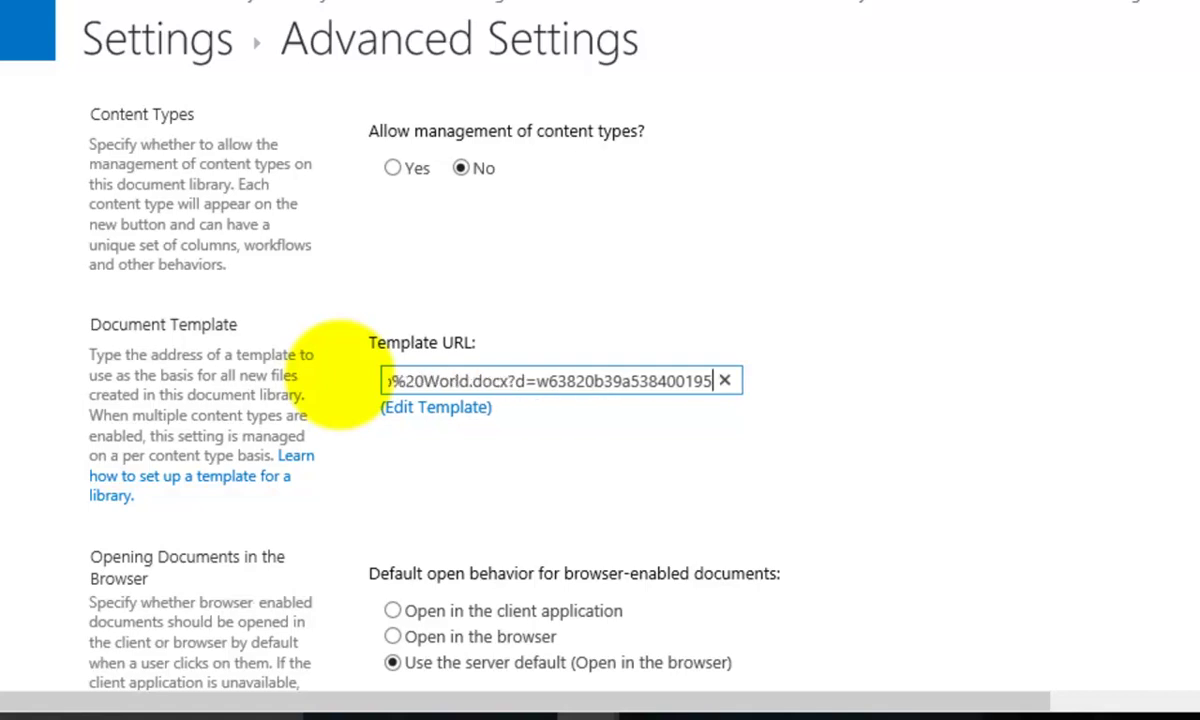
pyautogui.press('Left')
pyautogui.press('Left')
pyautogui.press('Left')
pyautogui.press('Left')
pyautogui.press('Left')
pyautogui.press('Left')
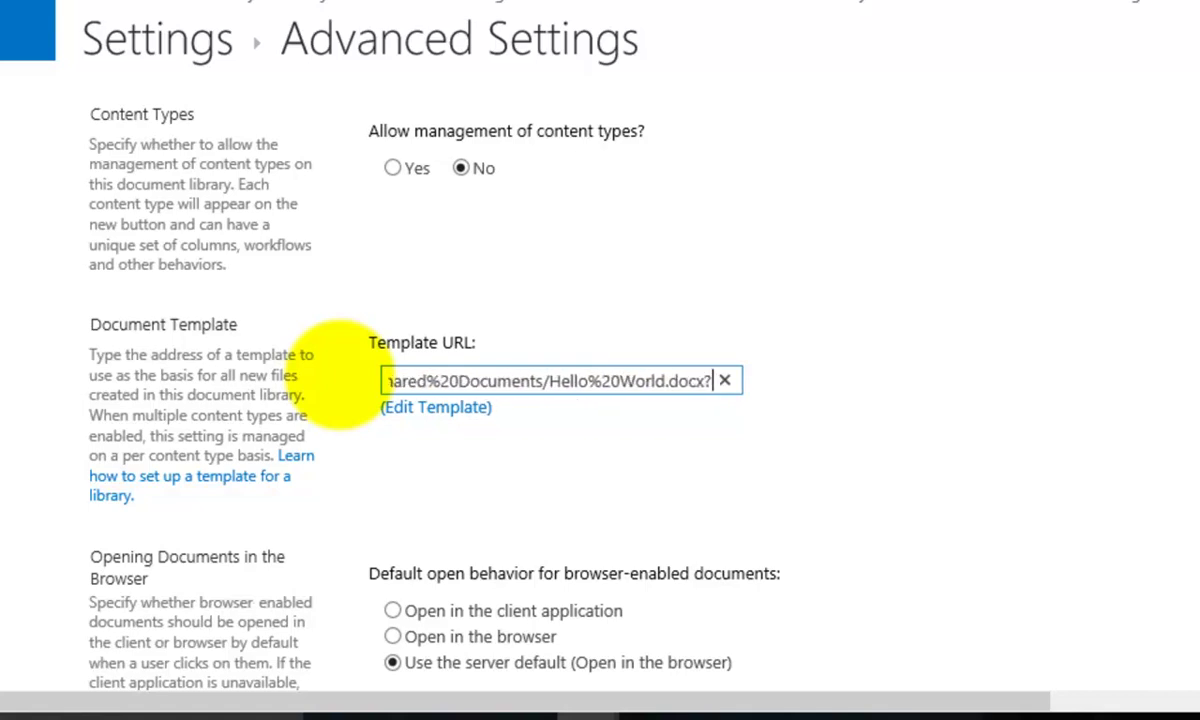
pyautogui.press('BackSpace')
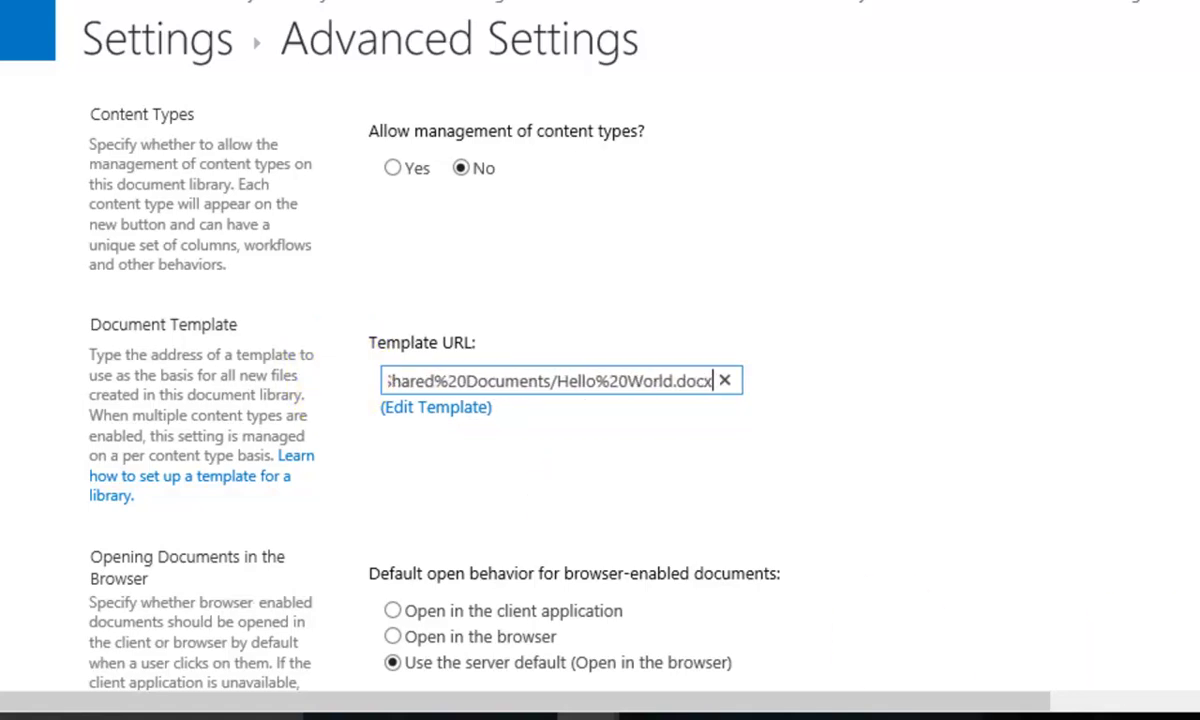
pyautogui.scroll(-20, 600, 400)
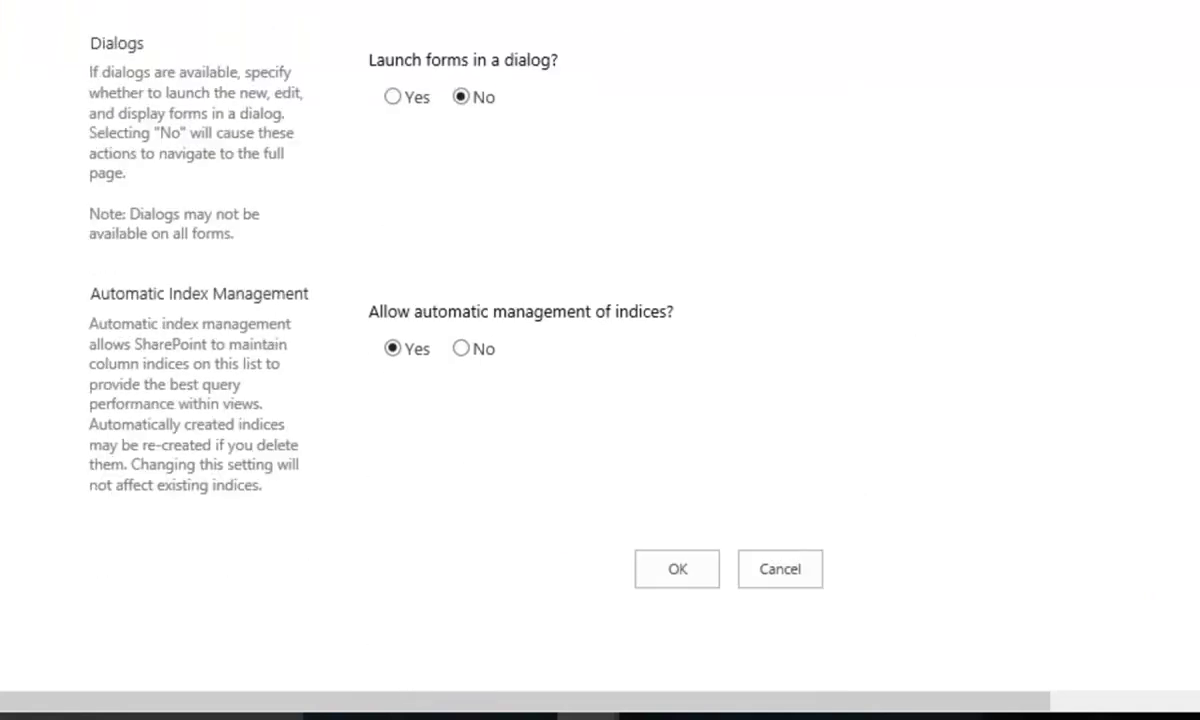
pyautogui.click(703, 566)
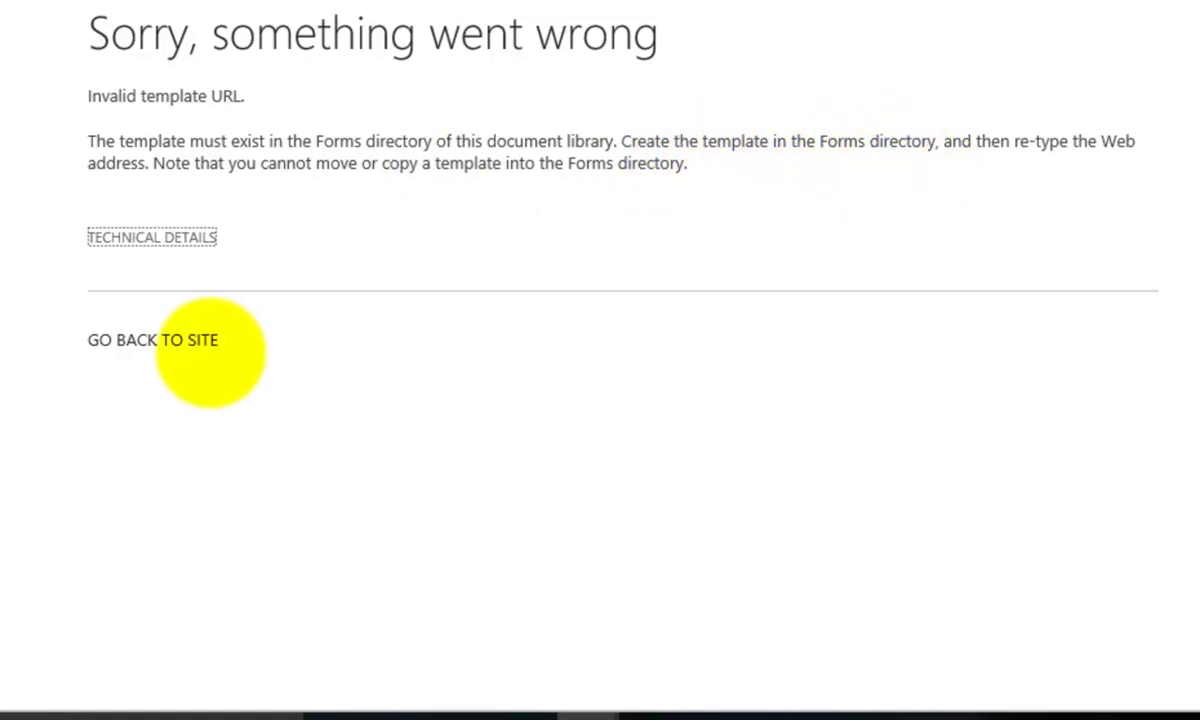
# - Go back to the site and reopen the Version Library's advanced settings
pyautogui.click(188, 341)
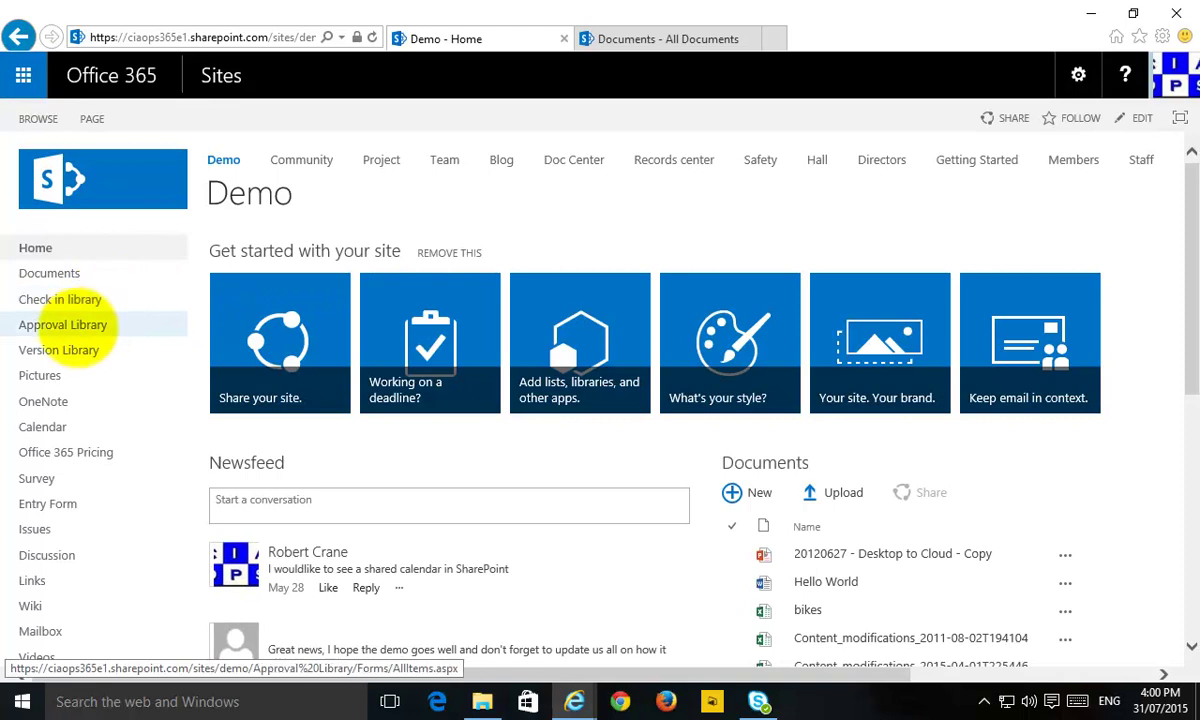
pyautogui.click(79, 354)
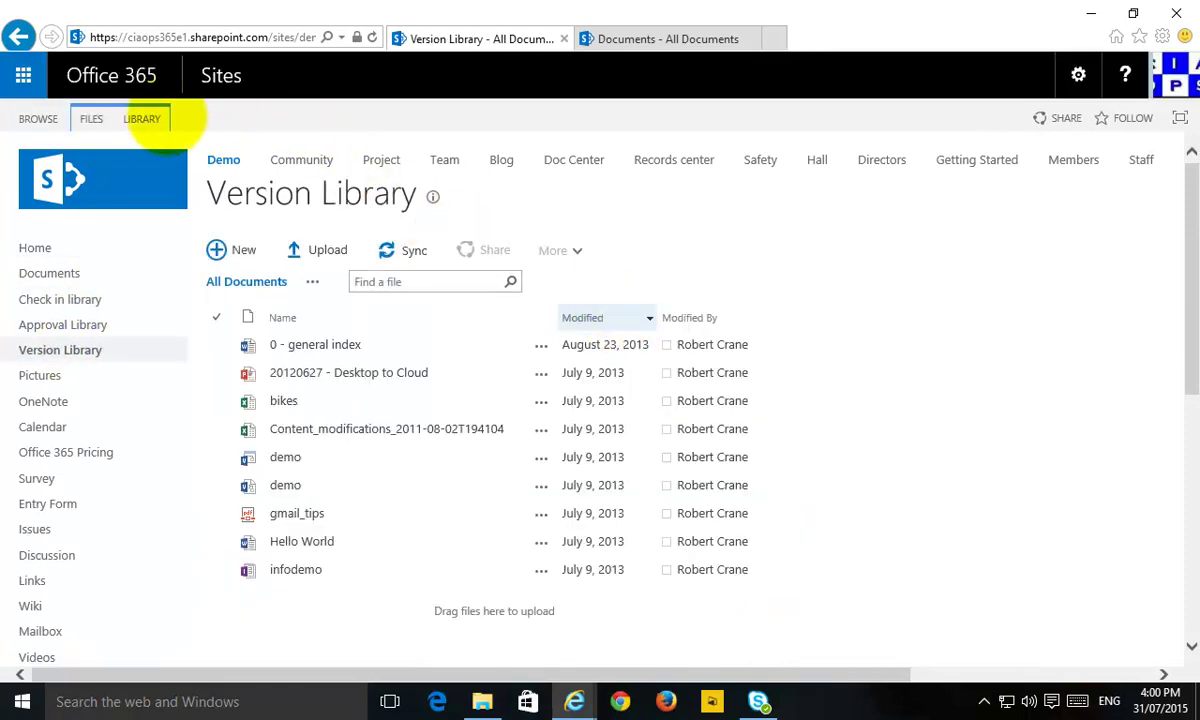
pyautogui.click(155, 119)
pyautogui.click(1052, 177)
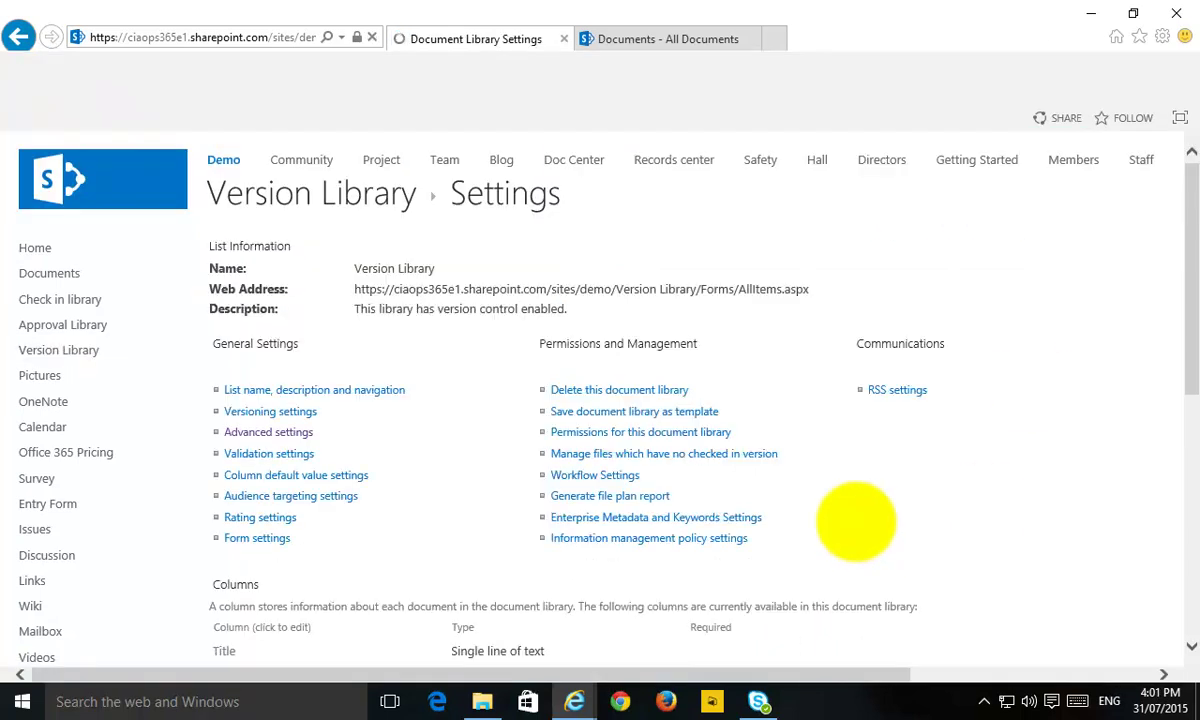
pyautogui.click(275, 432)
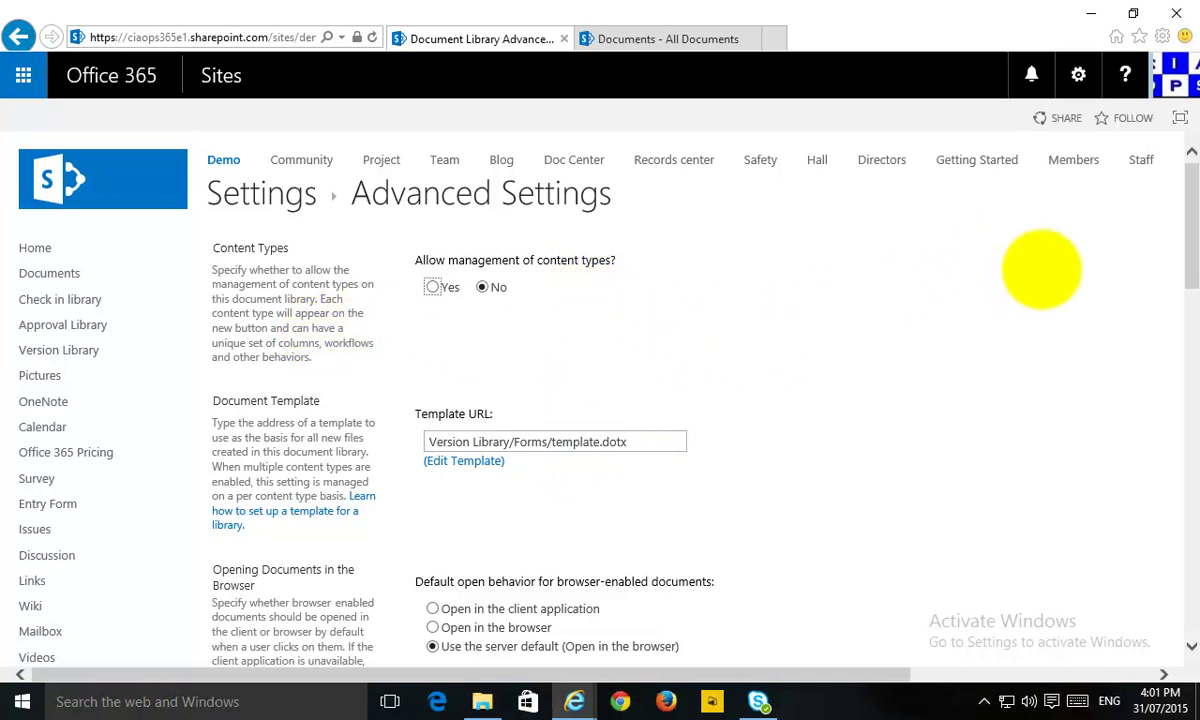
# - From the site settings, start a new site content type and name it My Word Template
pyautogui.click(1078, 75)
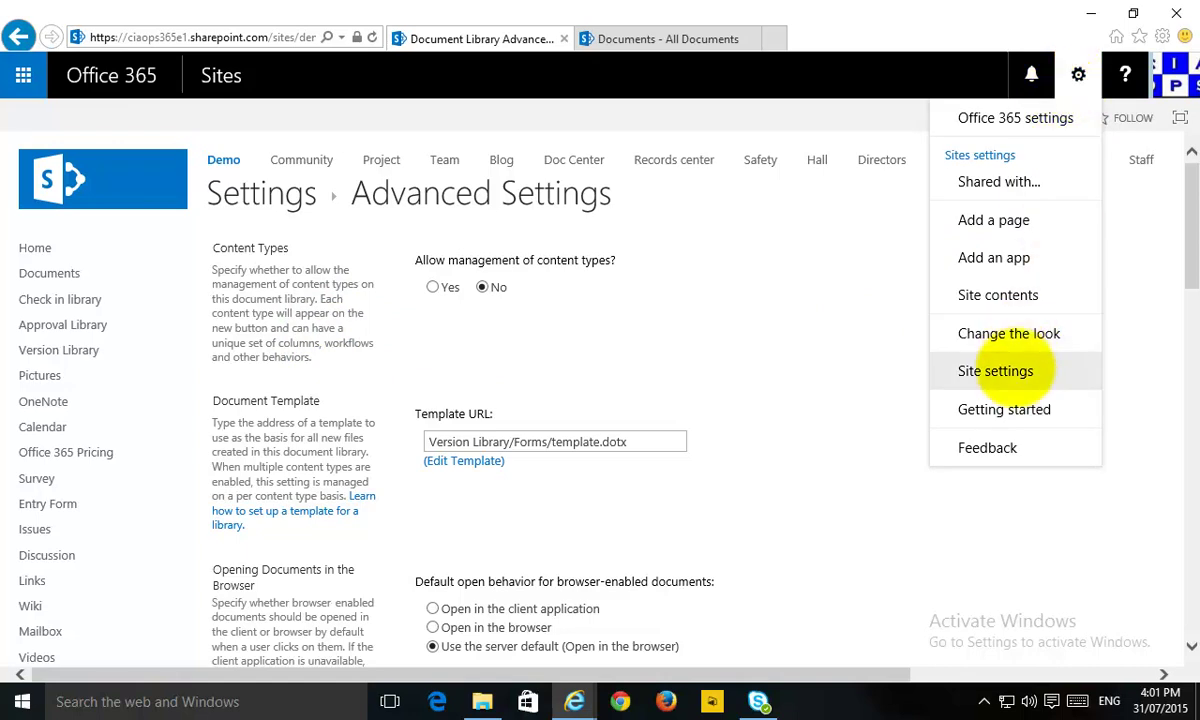
pyautogui.click(996, 371)
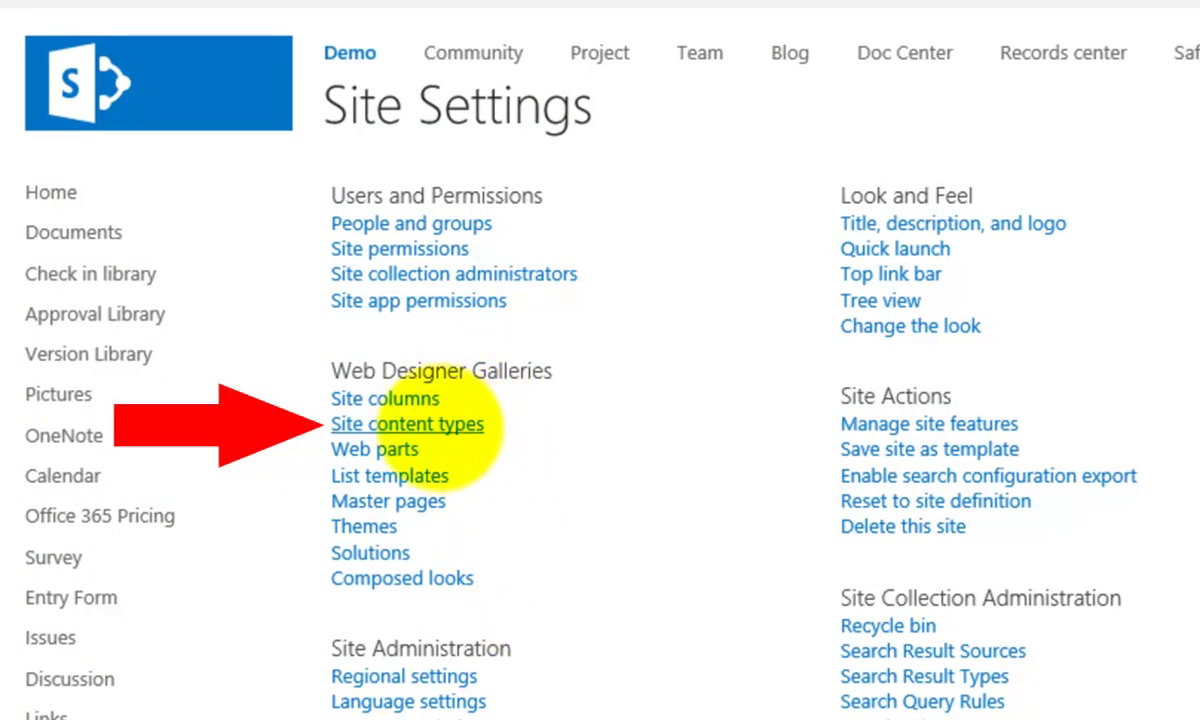
pyautogui.click(440, 424)
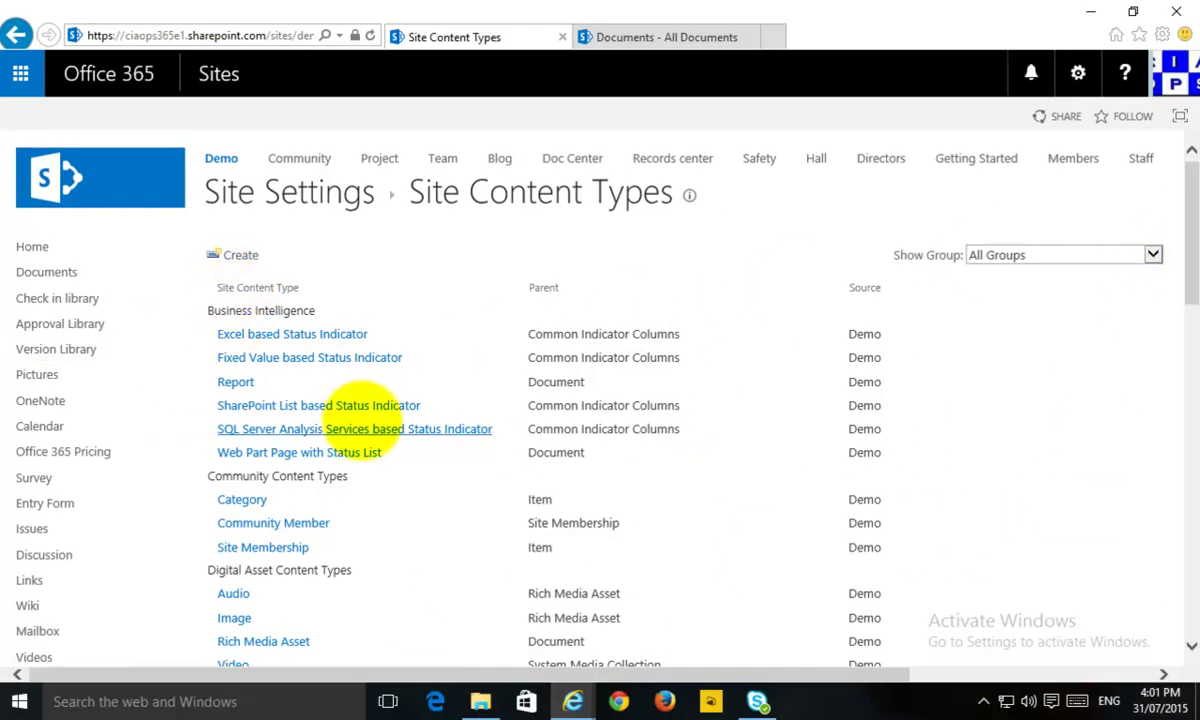
pyautogui.click(253, 256)
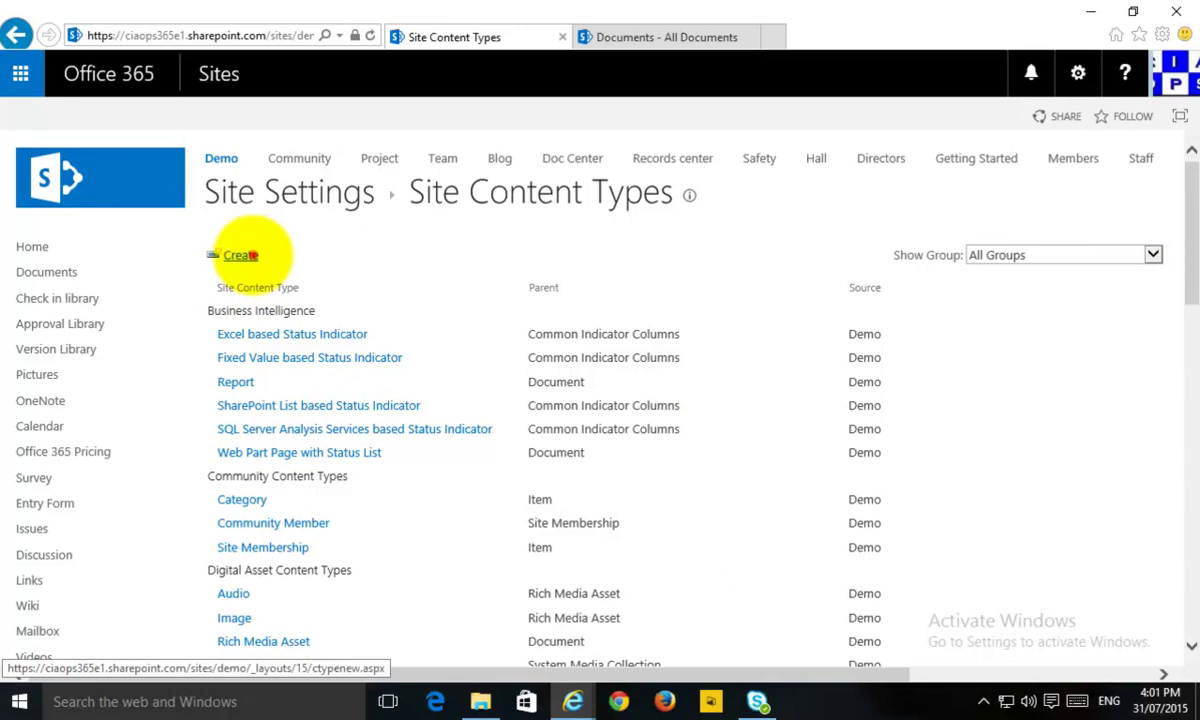
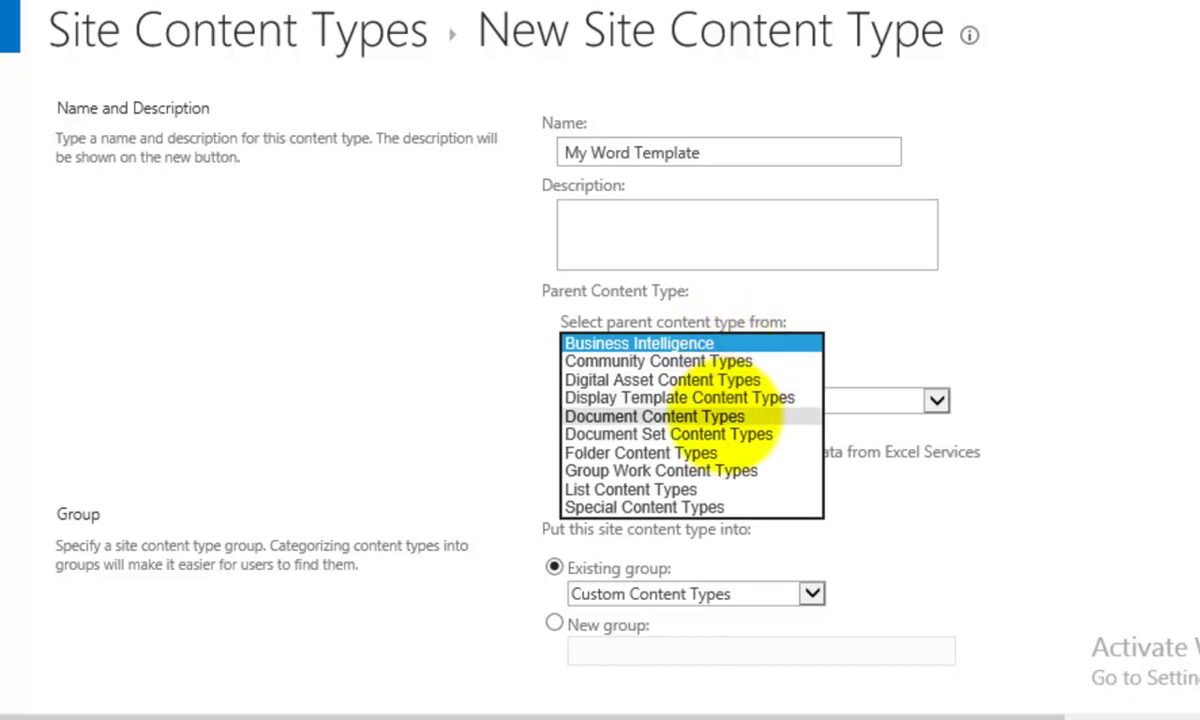
# - Set the new content type's parent to Document from the Document Content Types group
pyautogui.click(728, 416)
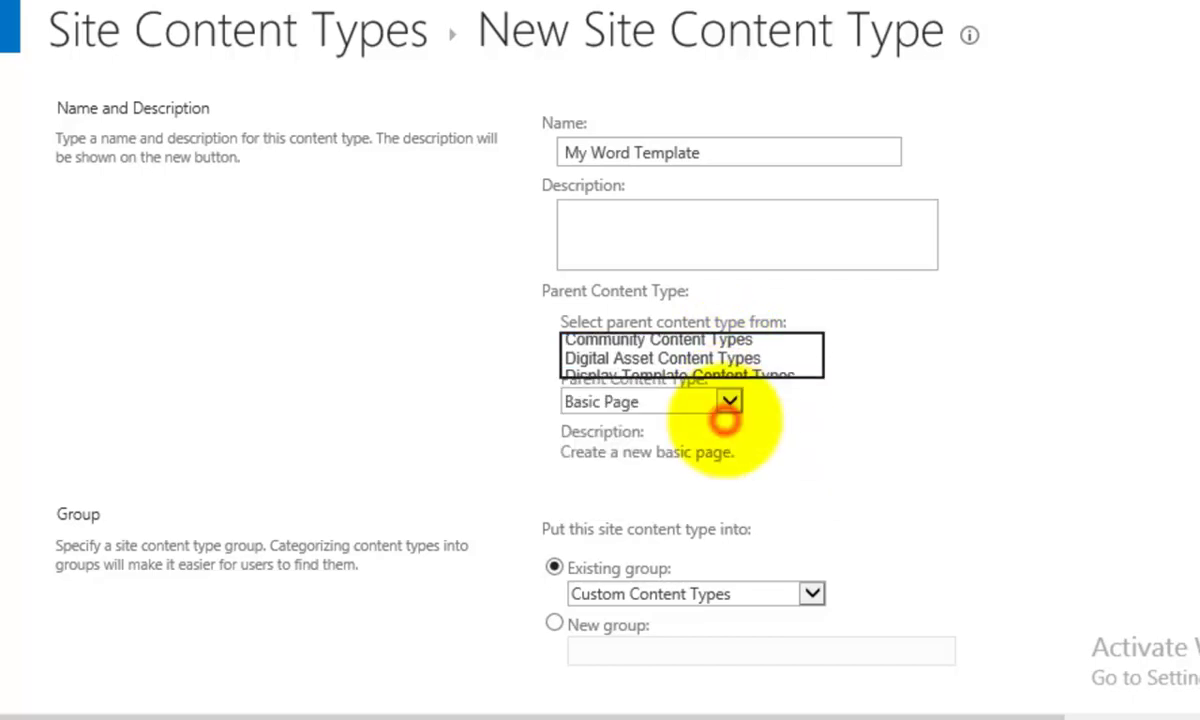
pyautogui.click(729, 400)
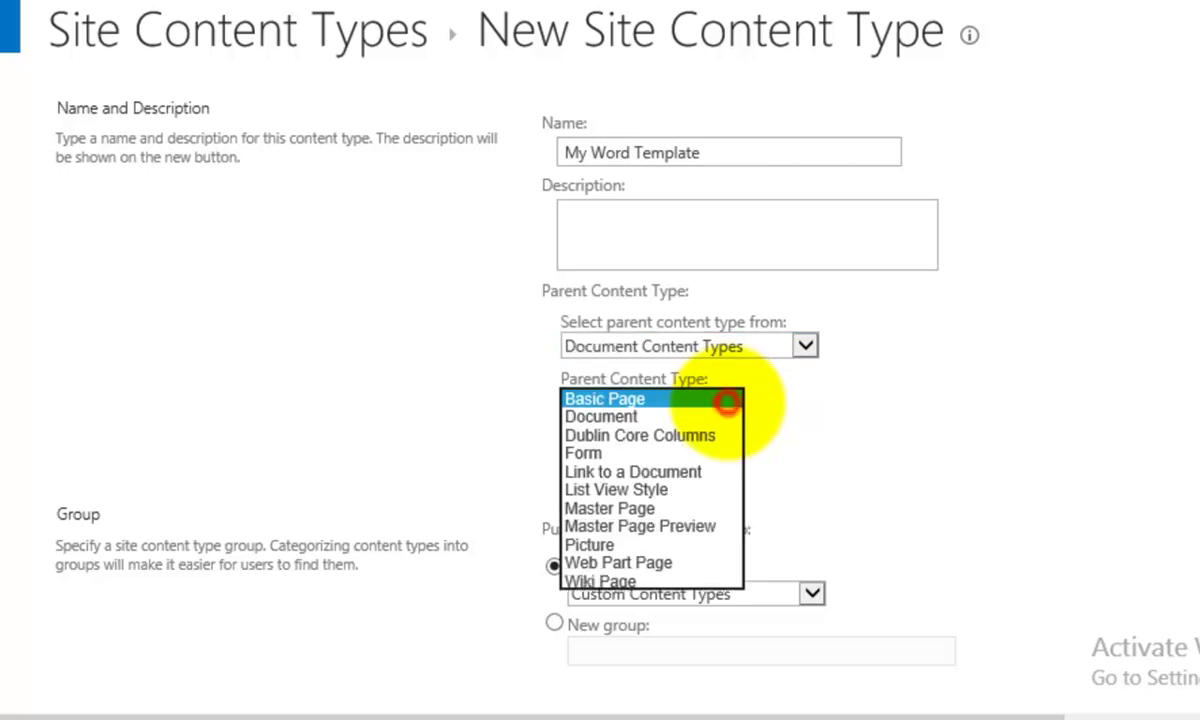
pyautogui.click(700, 416)
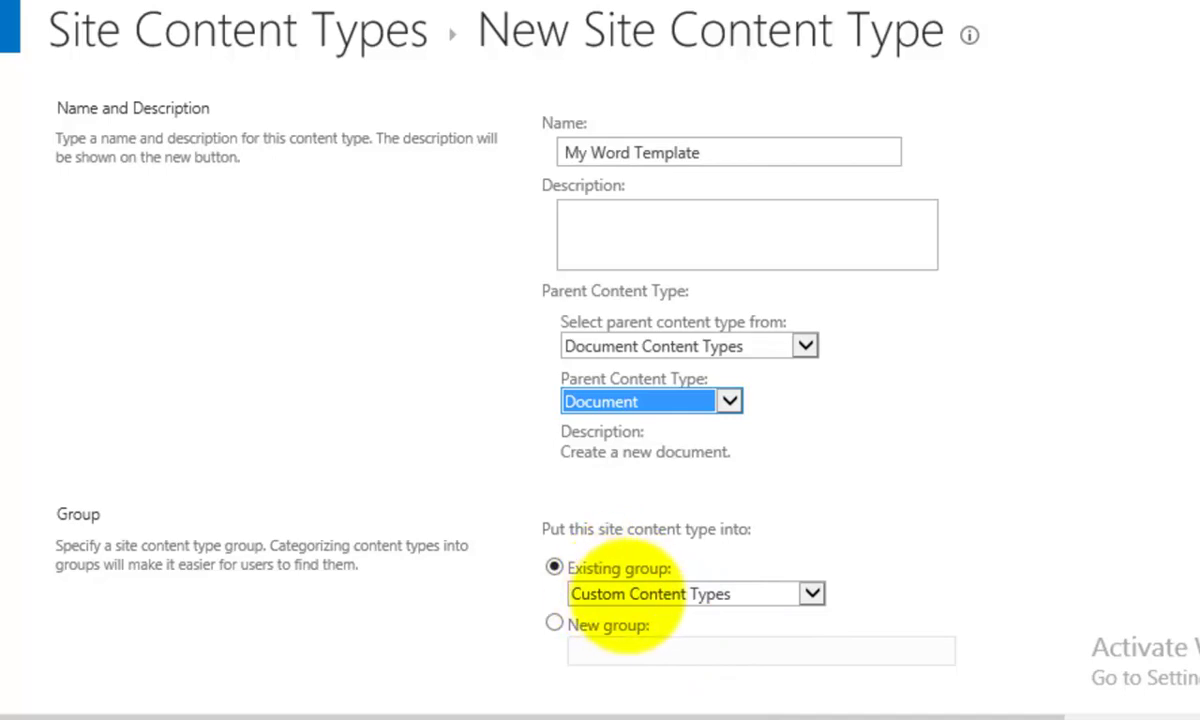
# - Assign the content type to a new group named CIAOPS, create it and open its advanced settings
pyautogui.click(555, 622)
pyautogui.click(581, 651)
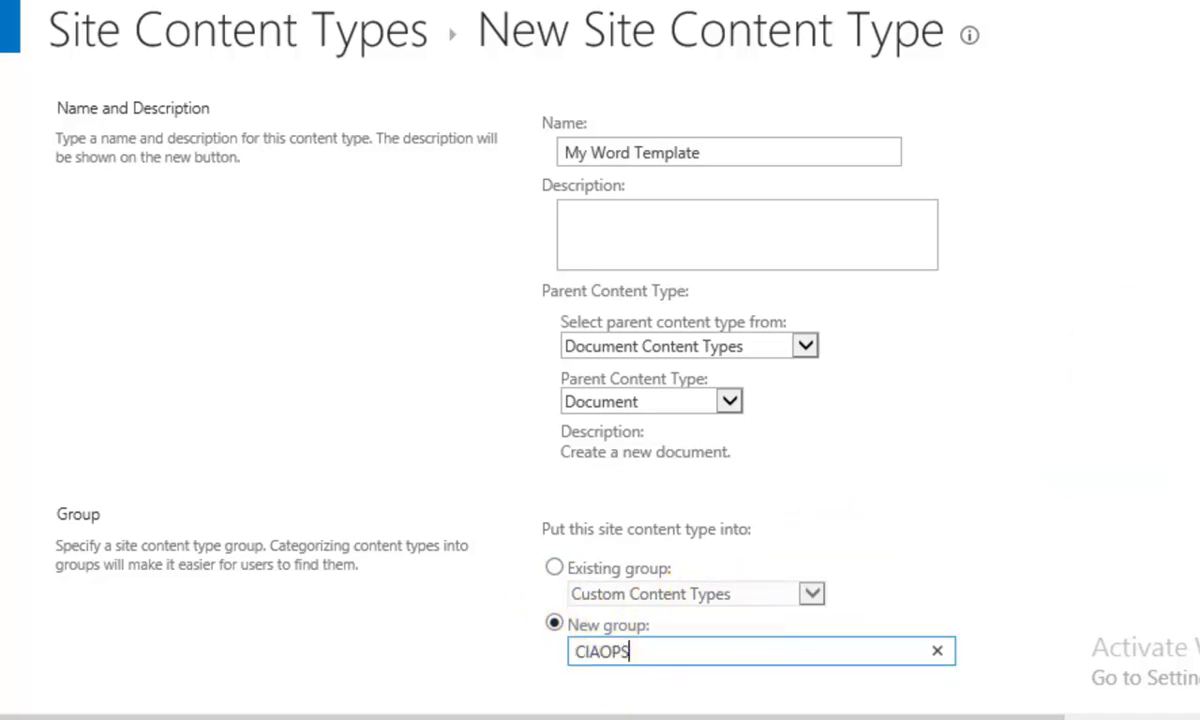
pyautogui.scroll(-5, 600, 360)
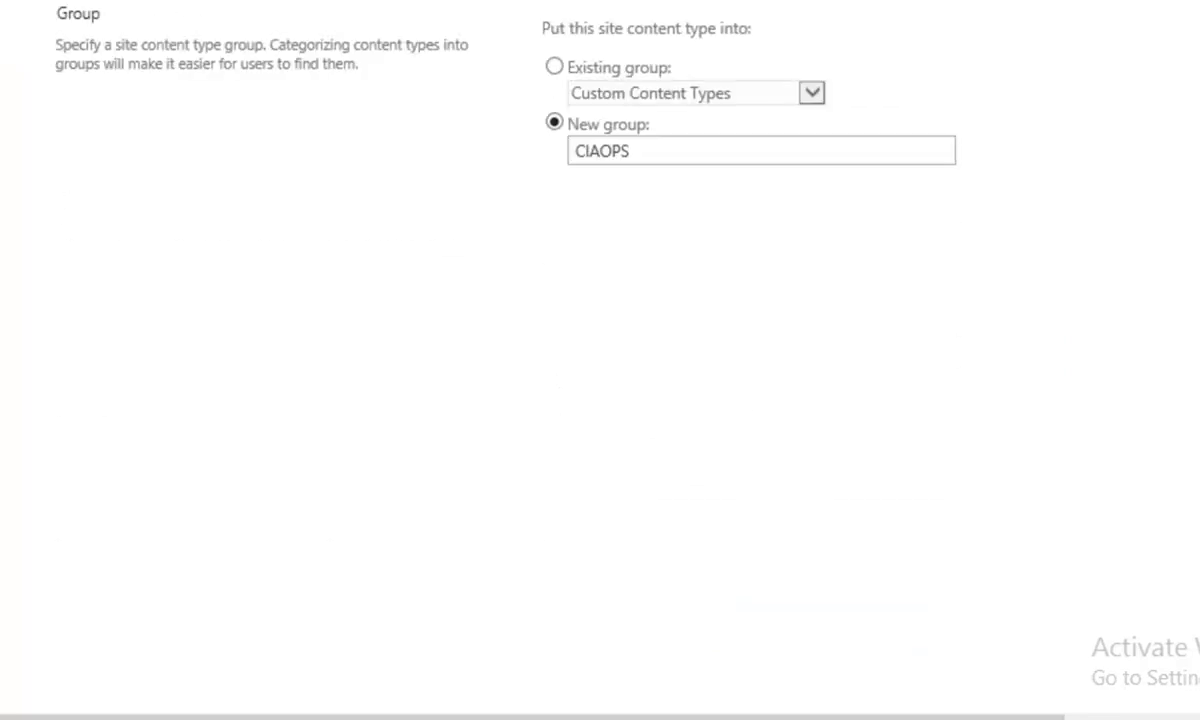
pyautogui.scroll(5, 600, 360)
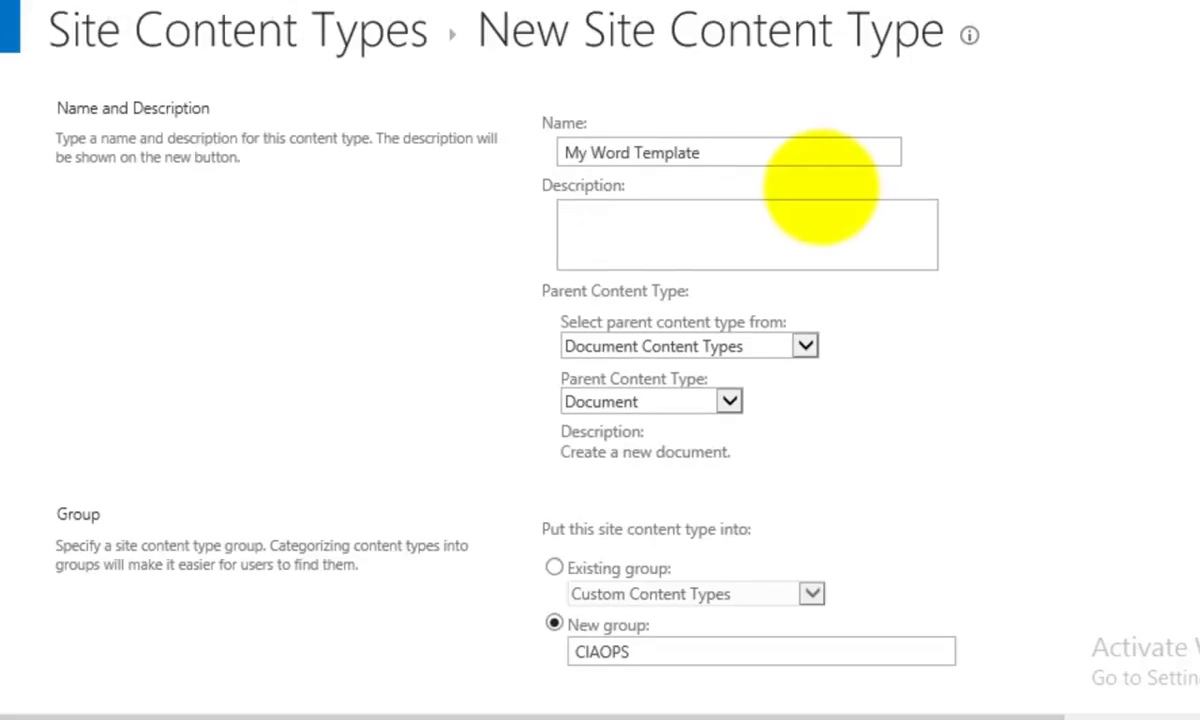
pyautogui.press('Return')
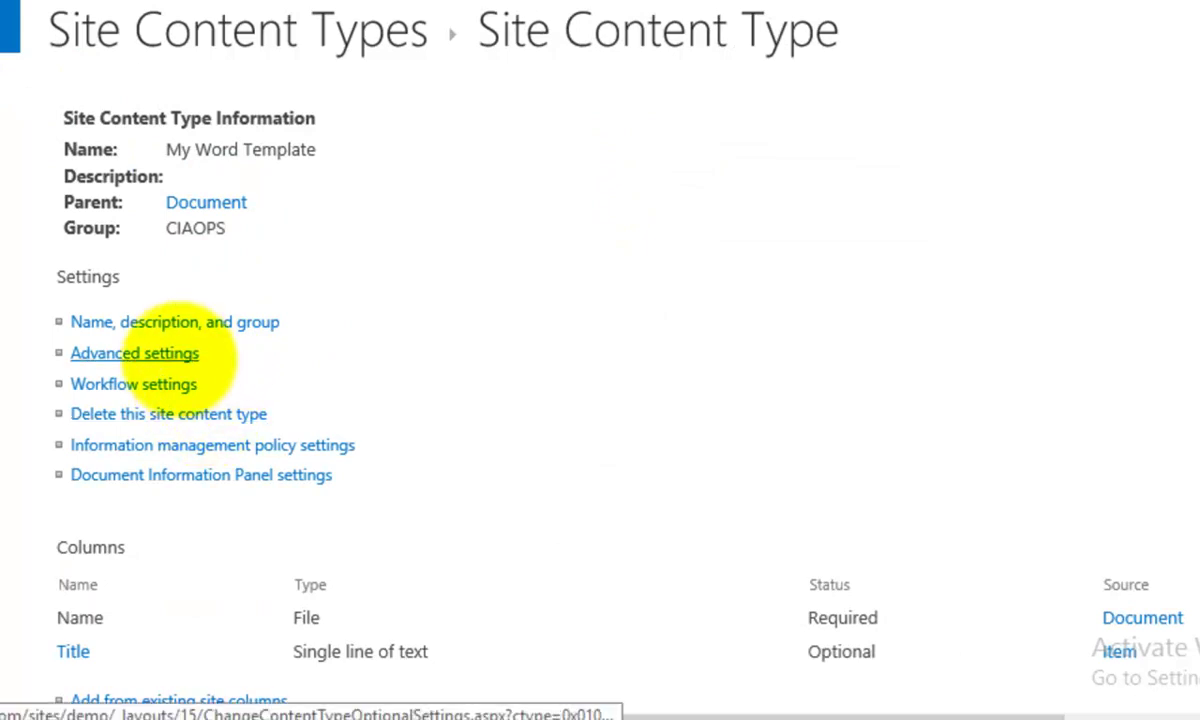
pyautogui.click(179, 355)
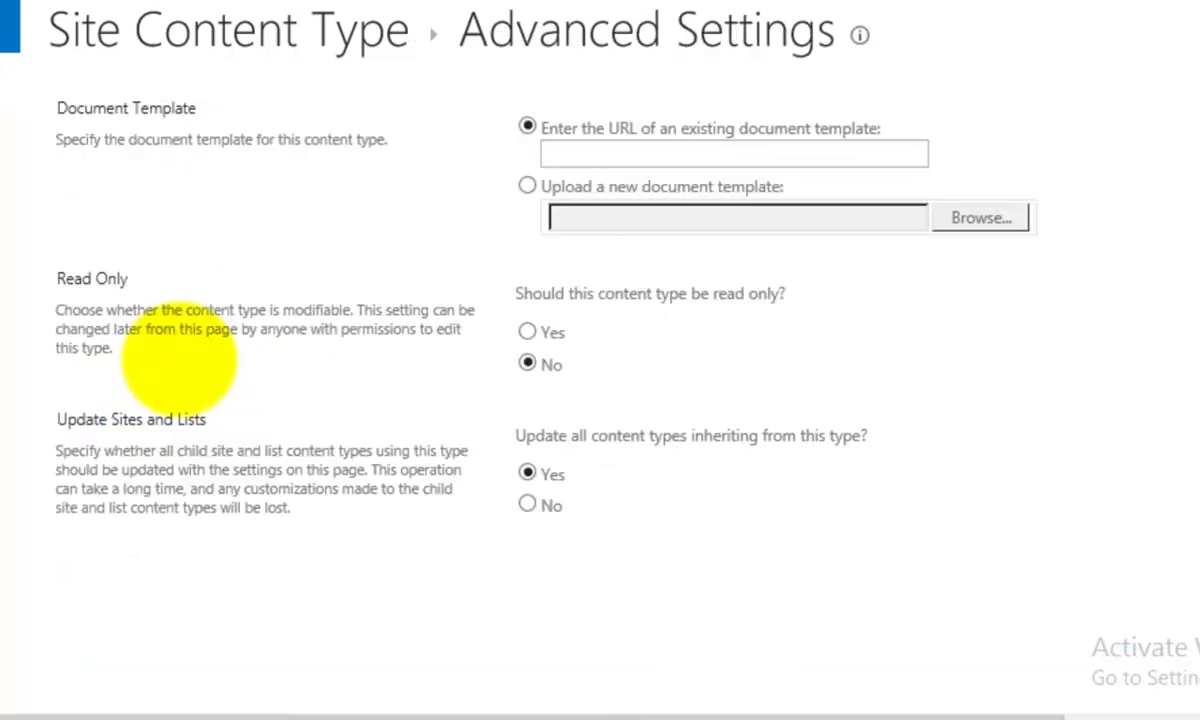
# - Try entering the copied Hello World.docx link as the existing template URL, trimmed to end at .docx
pyautogui.click(568, 154)
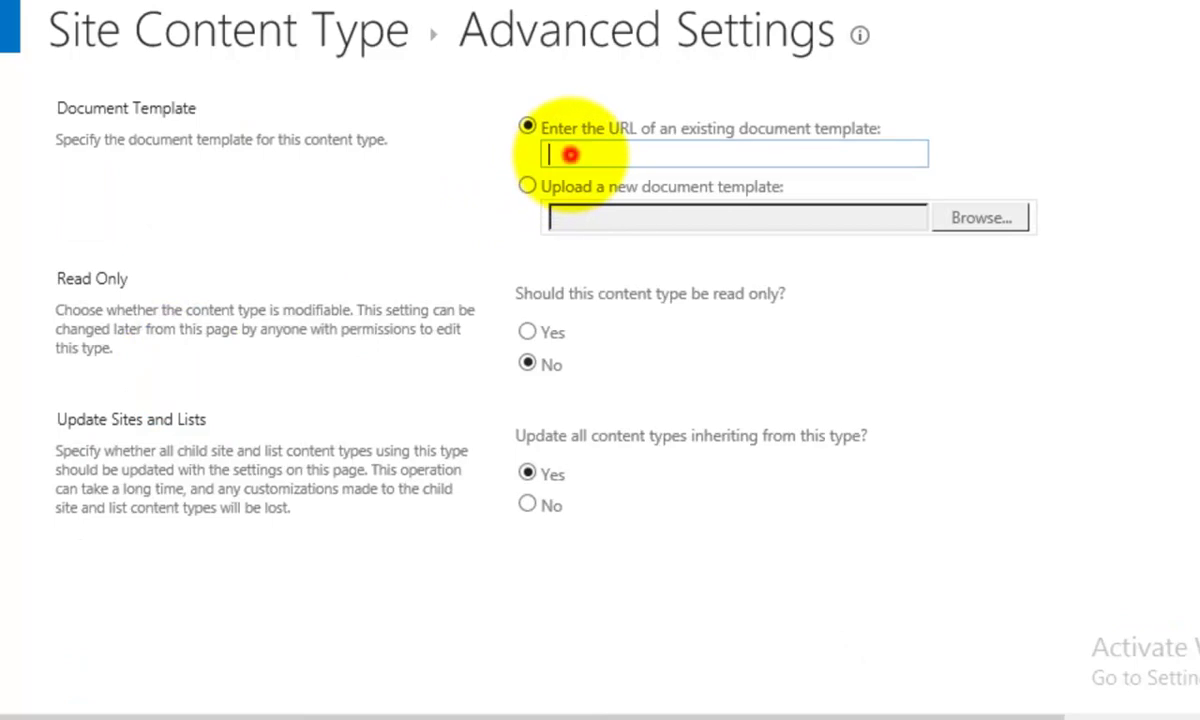
pyautogui.hotkey('ctrl', 'v')
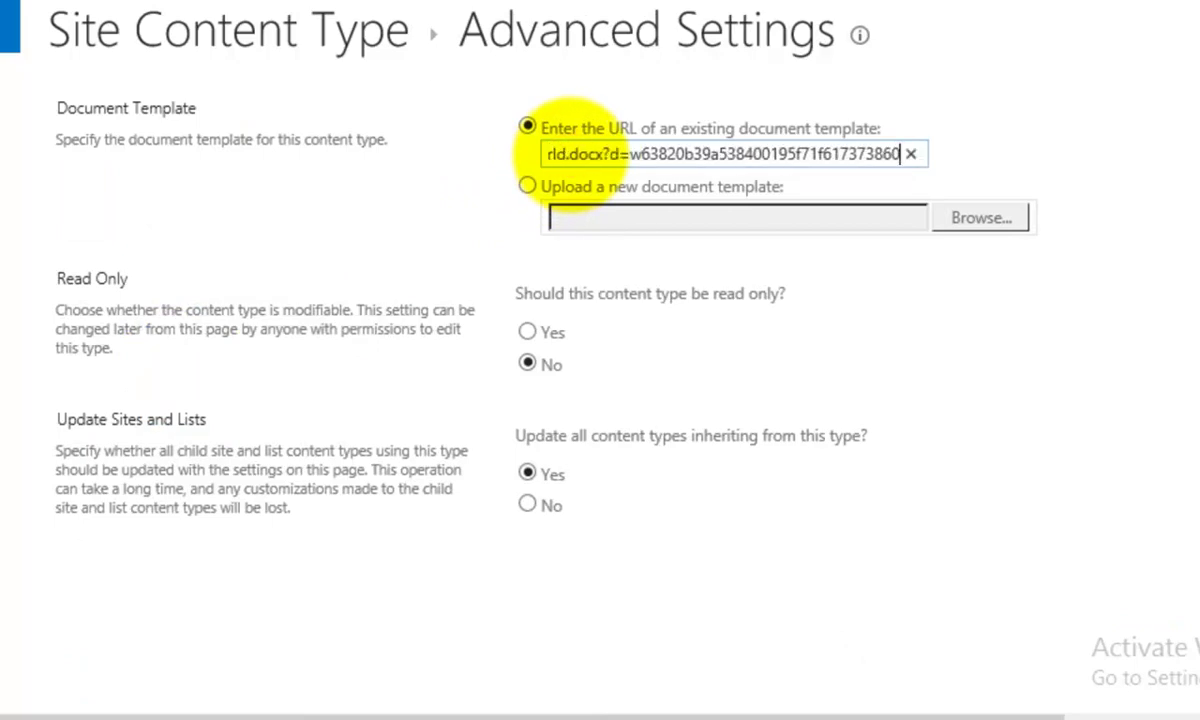
pyautogui.press('BackSpace')
pyautogui.press('BackSpace')
pyautogui.press('BackSpace')
pyautogui.press('BackSpace')
pyautogui.press('BackSpace')
pyautogui.press('BackSpace')
pyautogui.press('BackSpace')
pyautogui.press('BackSpace')
pyautogui.press('BackSpace')
pyautogui.press('BackSpace')
pyautogui.press('BackSpace')
pyautogui.press('BackSpace')
pyautogui.press('BackSpace')
pyautogui.press('BackSpace')
pyautogui.press('BackSpace')
pyautogui.press('BackSpace')
pyautogui.press('BackSpace')
pyautogui.press('BackSpace')
pyautogui.press('BackSpace')
pyautogui.press('BackSpace')
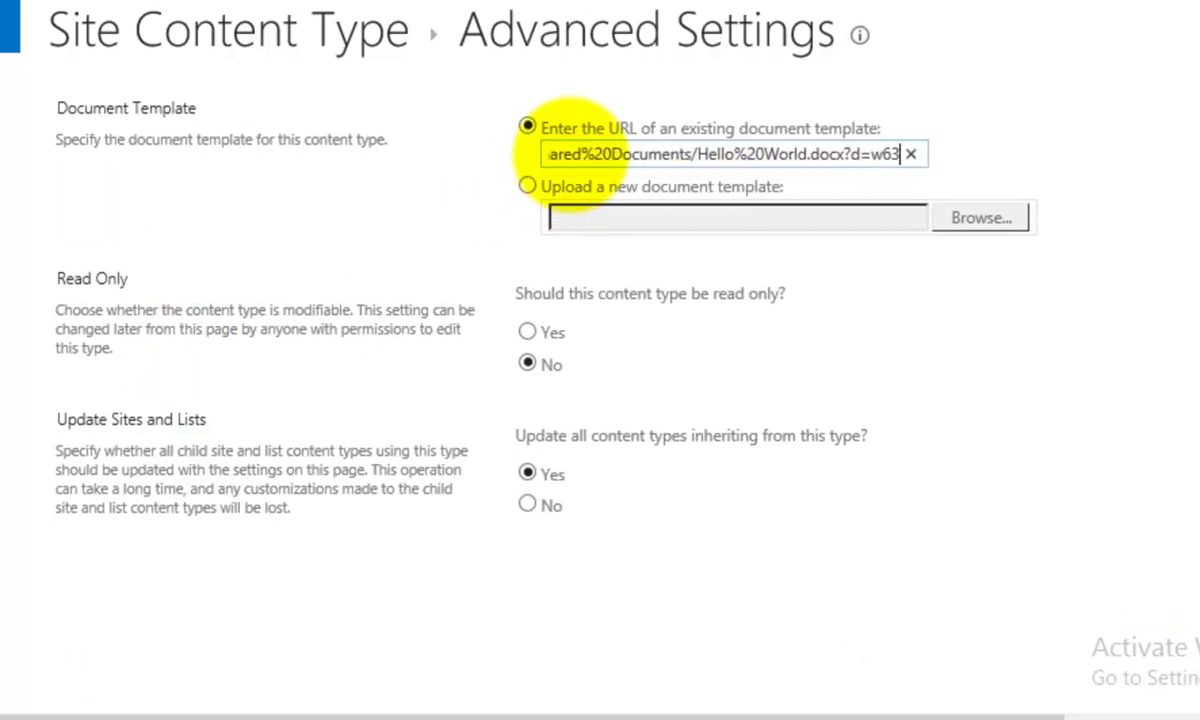
pyautogui.press('BackSpace')
pyautogui.press('BackSpace')
pyautogui.press('BackSpace')
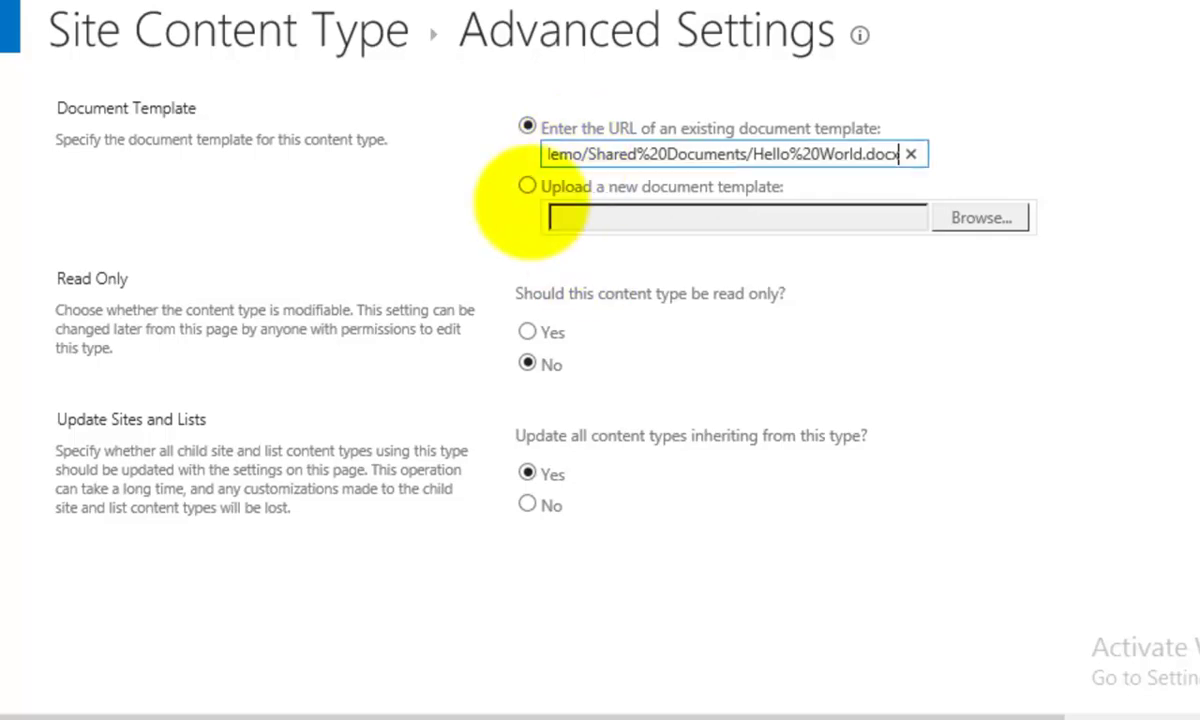
# - Choose to upload a new document template for My Word Template, select the local template file and save the settings
pyautogui.click(527, 187)
pyautogui.click(997, 218)
pyautogui.click(60, 6)
pyautogui.click(362, 358)
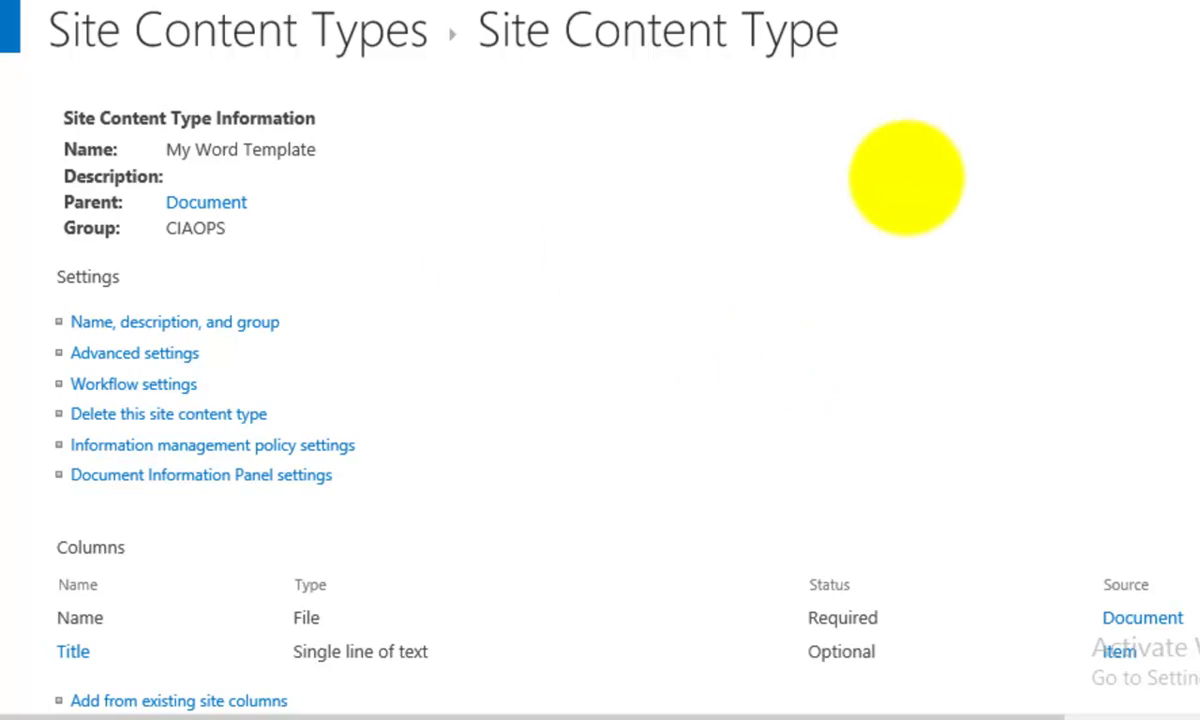
# - Start another site content type named My Excel Template with Document from Document Content Types as its parent
pyautogui.click(354, 45)
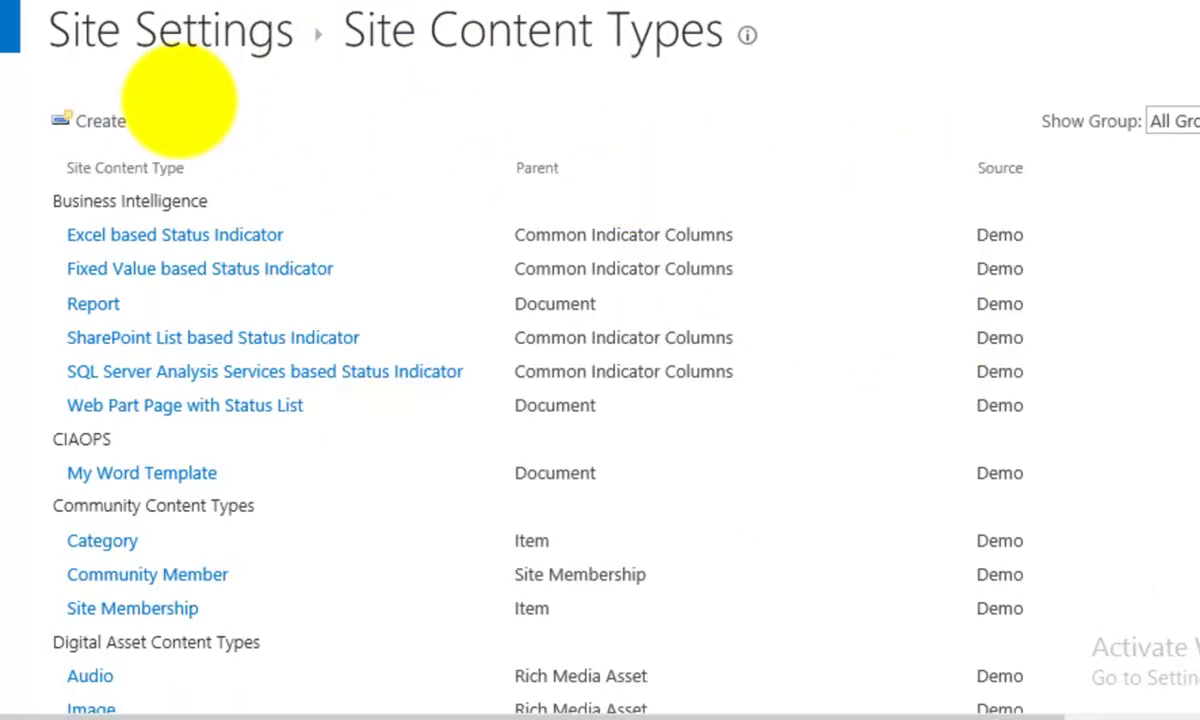
pyautogui.click(100, 120)
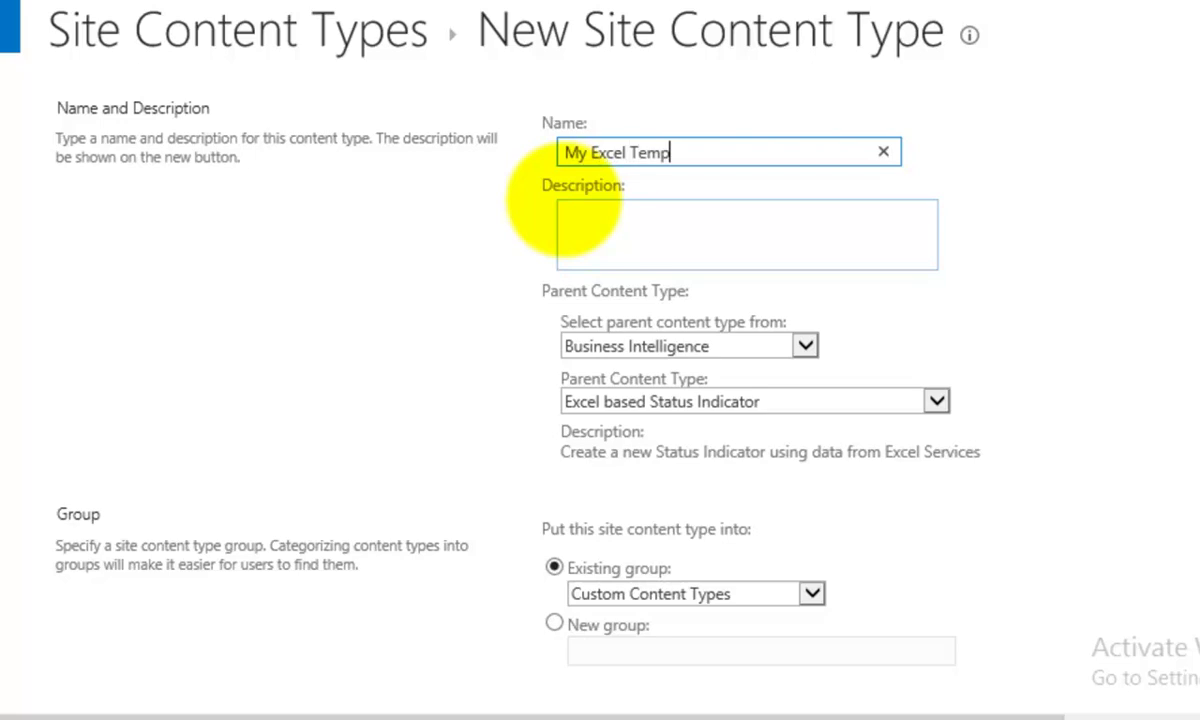
pyautogui.click(805, 345)
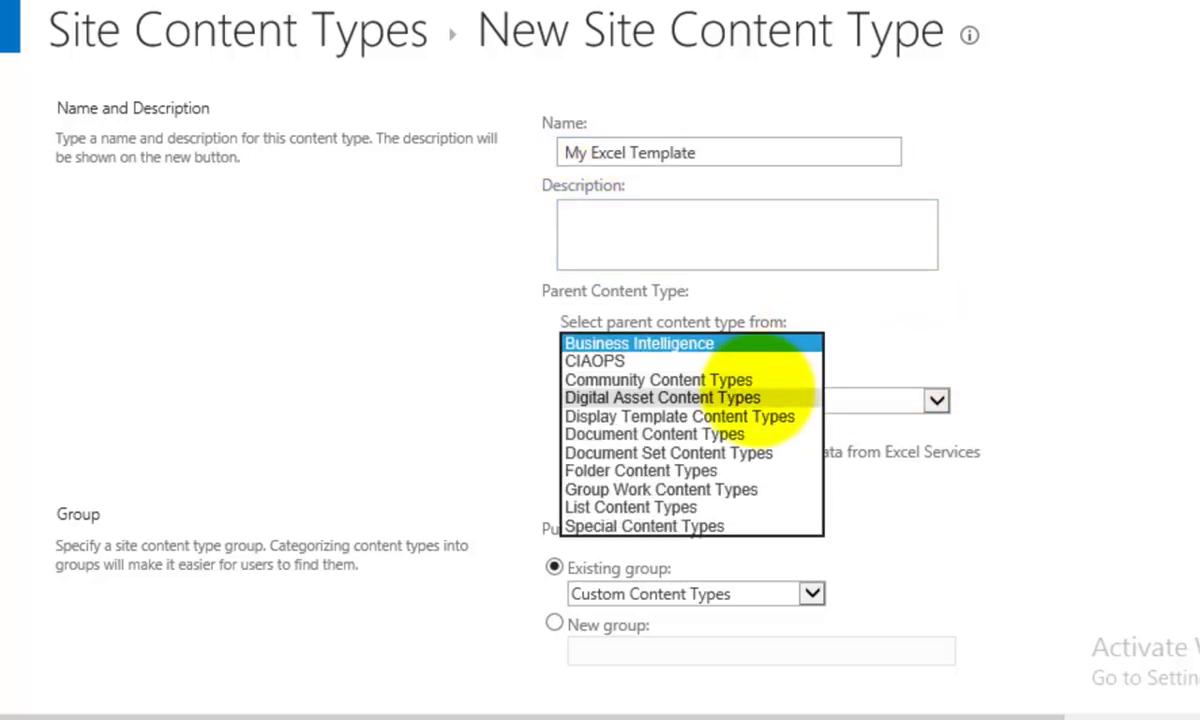
pyautogui.click(745, 436)
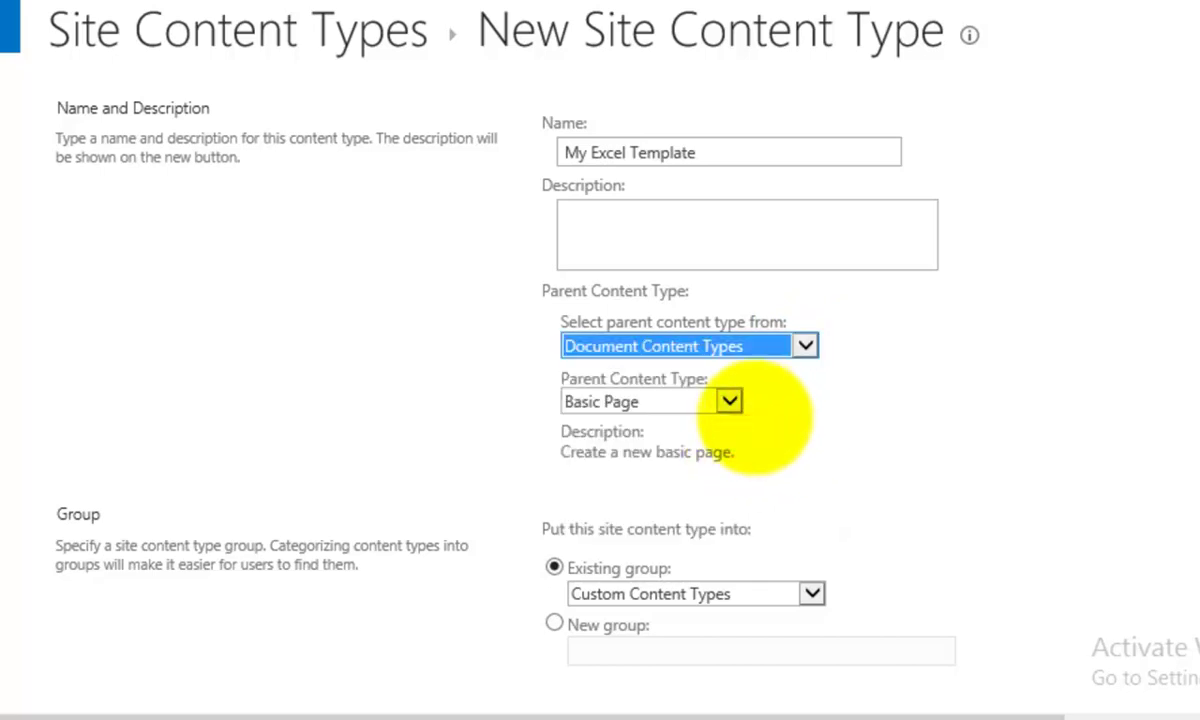
pyautogui.click(724, 404)
pyautogui.click(651, 416)
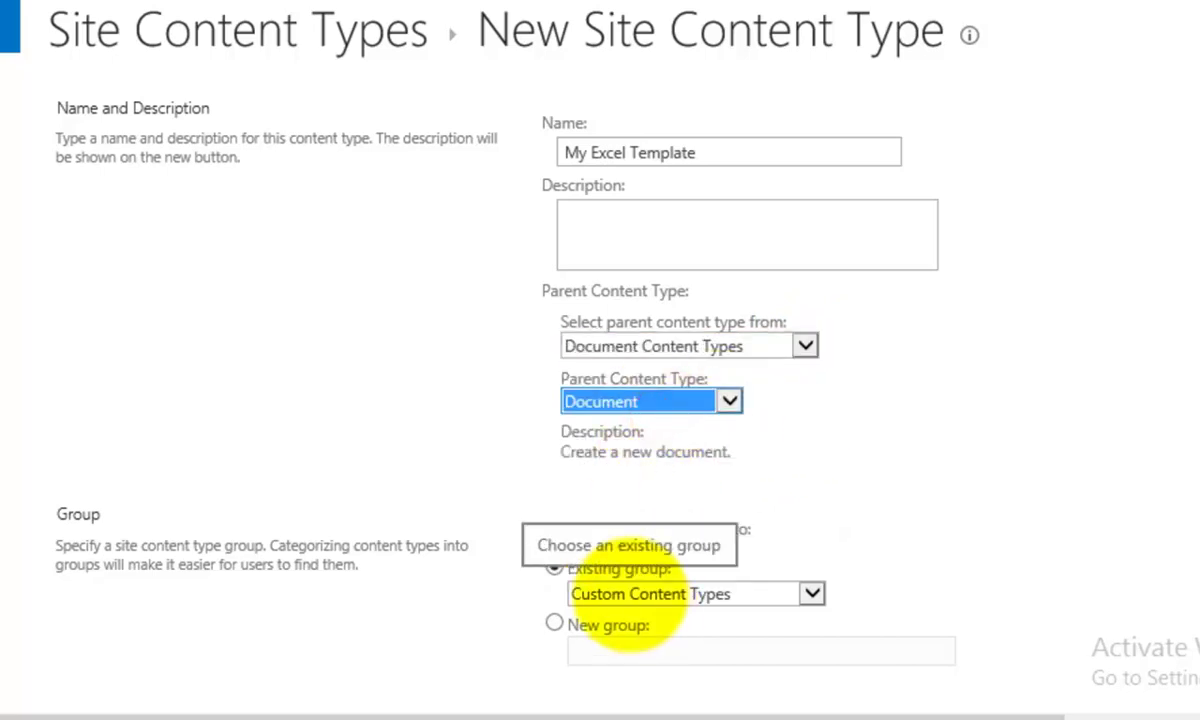
# - Put My Excel Template into the existing CIAOPS group and create the content type
pyautogui.click(632, 596)
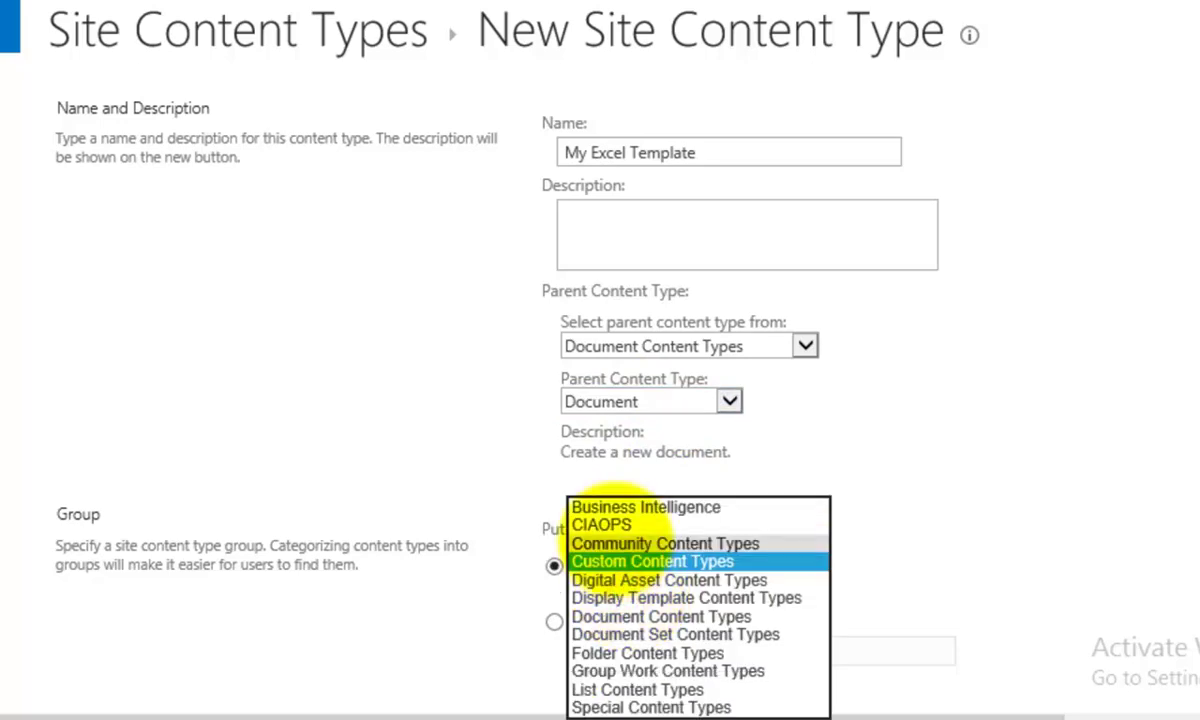
pyautogui.click(610, 503)
pyautogui.click(640, 594)
pyautogui.click(612, 523)
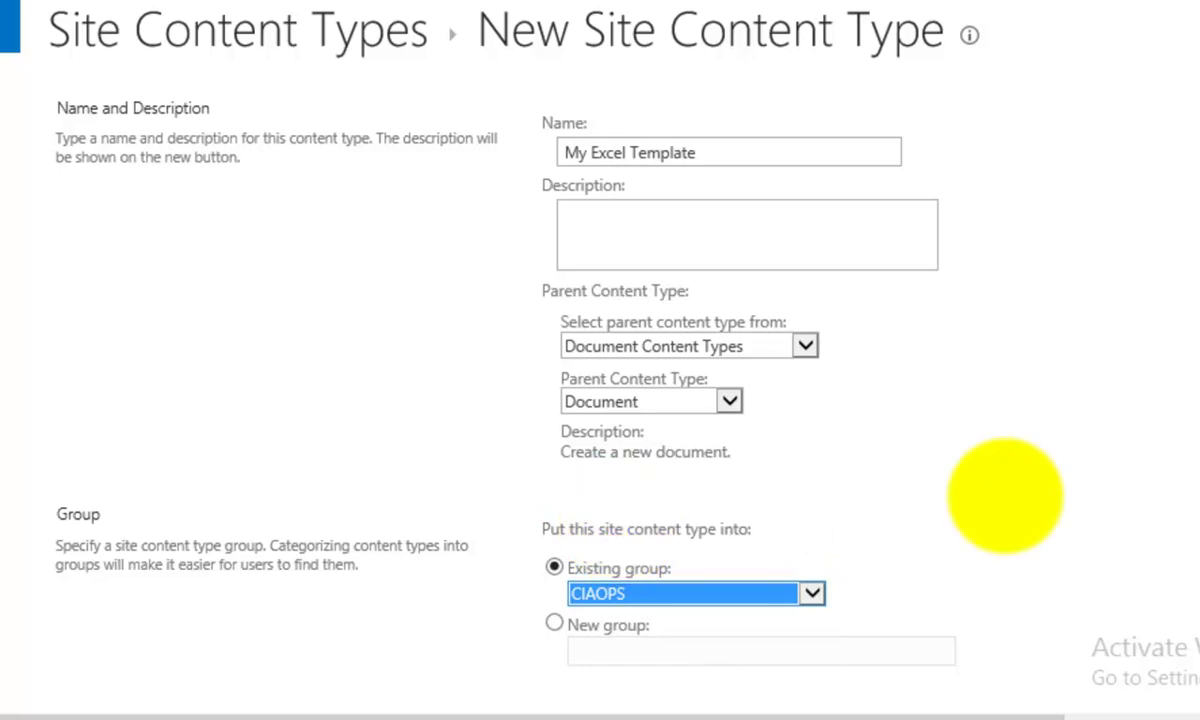
pyautogui.scroll(-4, 600, 360)
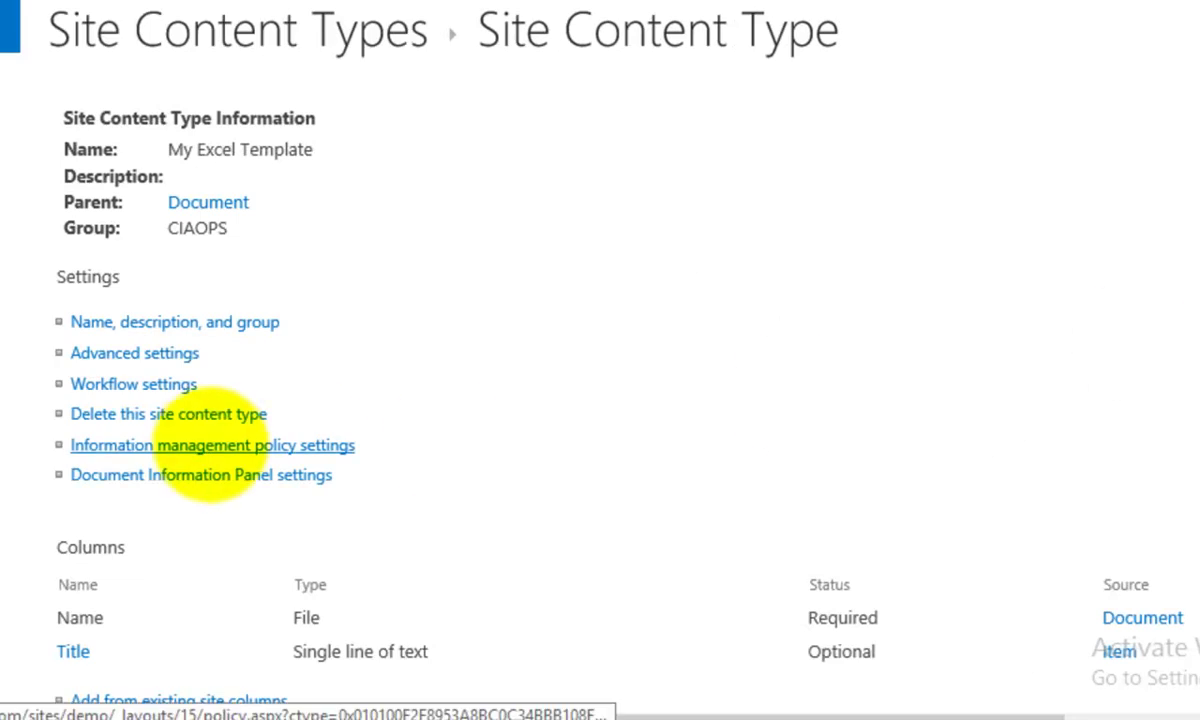
# - In the advanced settings of My Excel Template, upload Expenses.xltx as the new document template and save
pyautogui.click(158, 348)
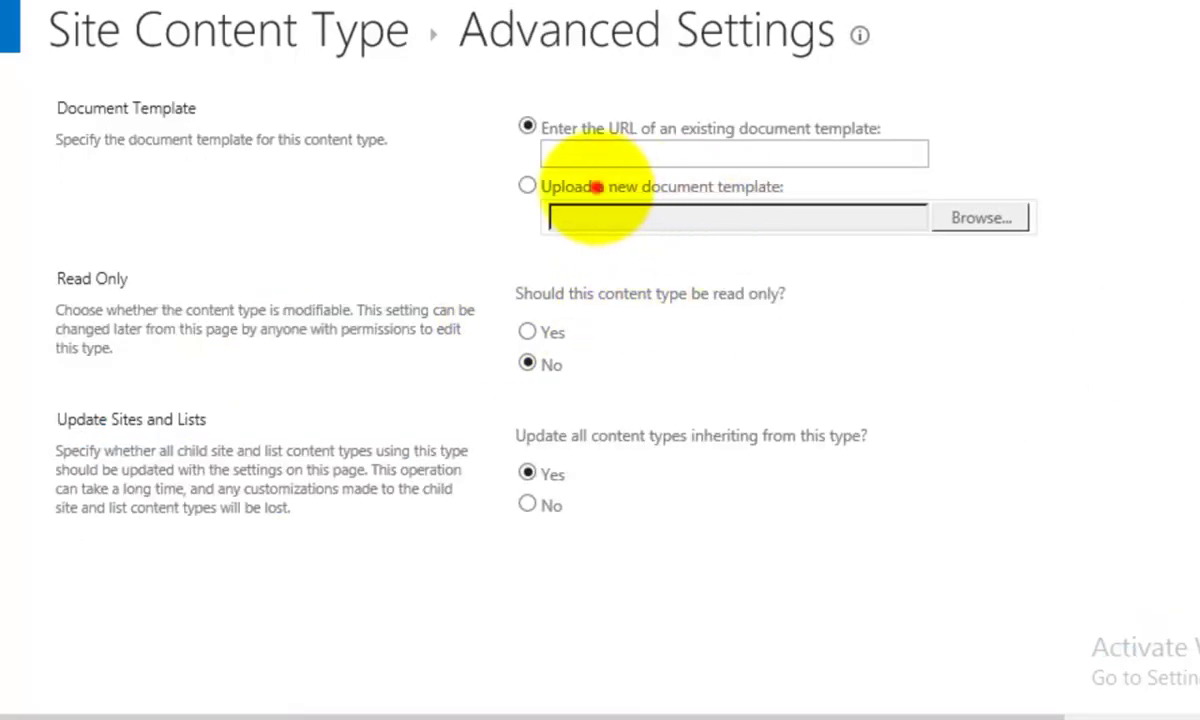
pyautogui.click(527, 185)
pyautogui.click(985, 218)
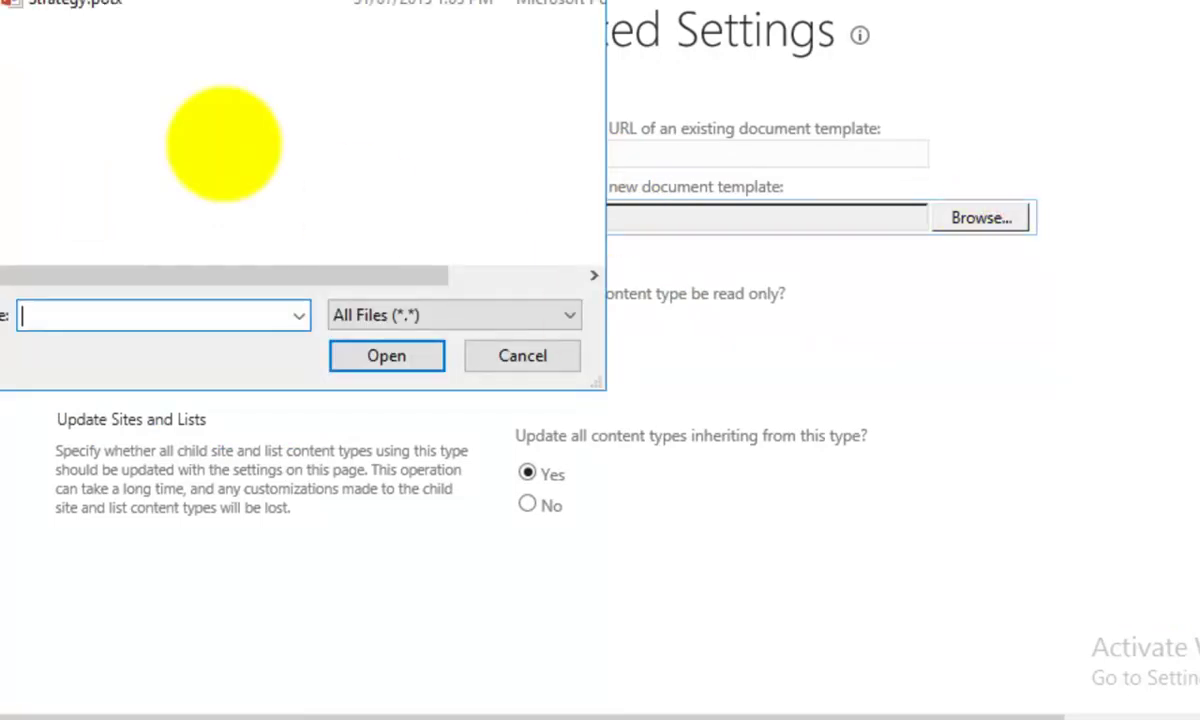
pyautogui.click(110, 3)
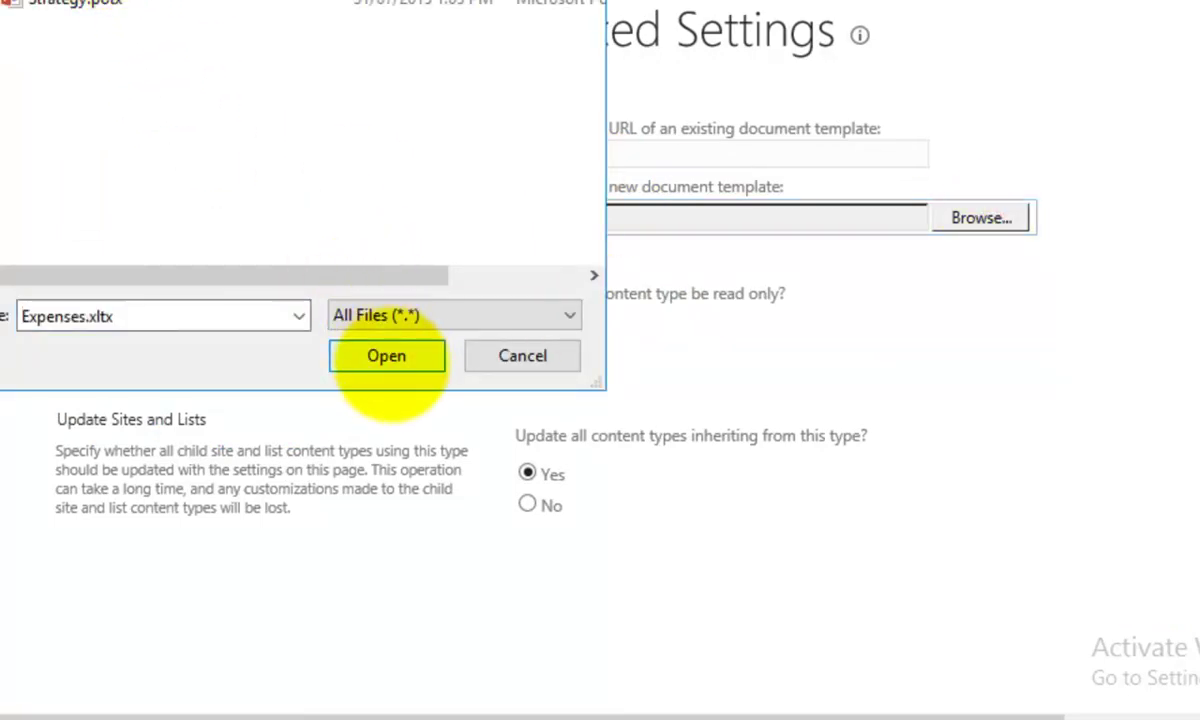
pyautogui.click(388, 356)
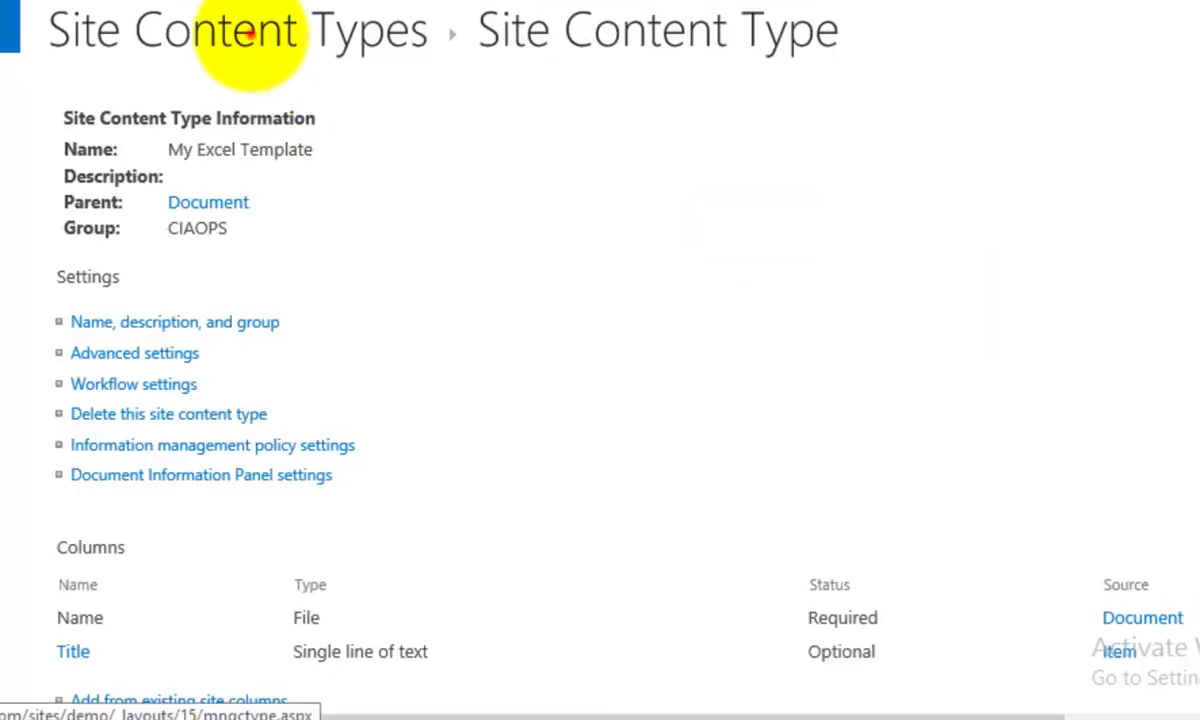
# - Start a third site content type named My PowerPoint Template with Document from Document Content Types as its parent
pyautogui.click(250, 35)
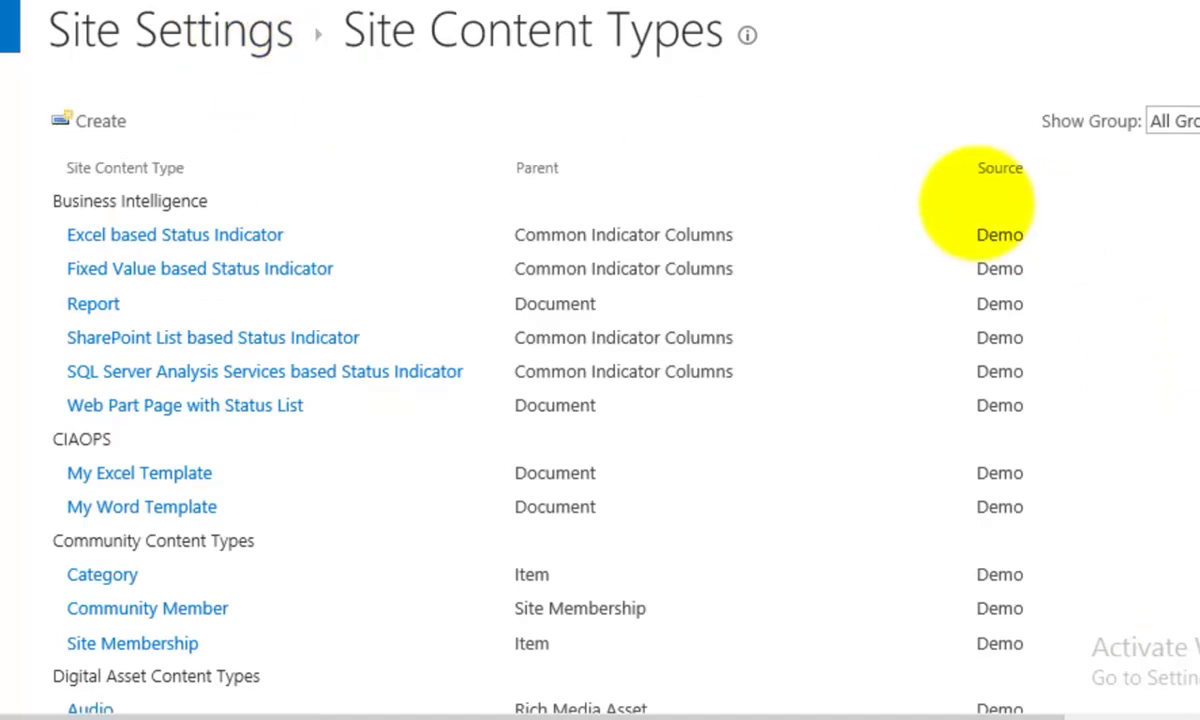
pyautogui.click(98, 120)
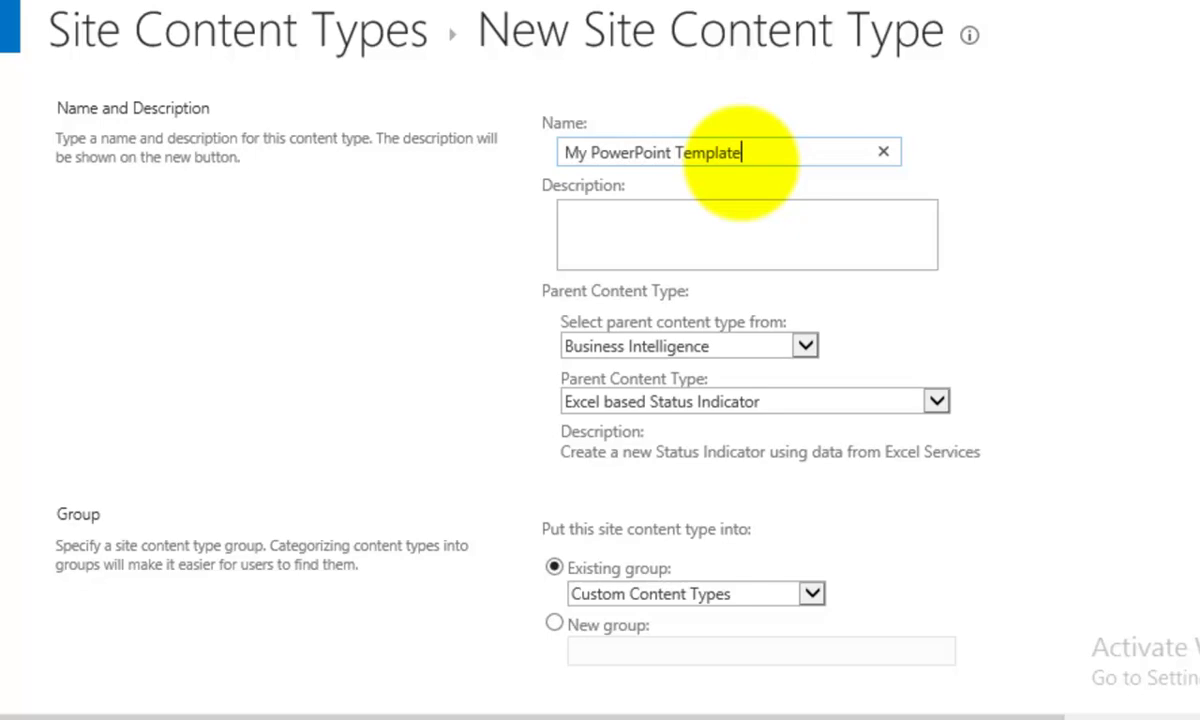
pyautogui.click(802, 347)
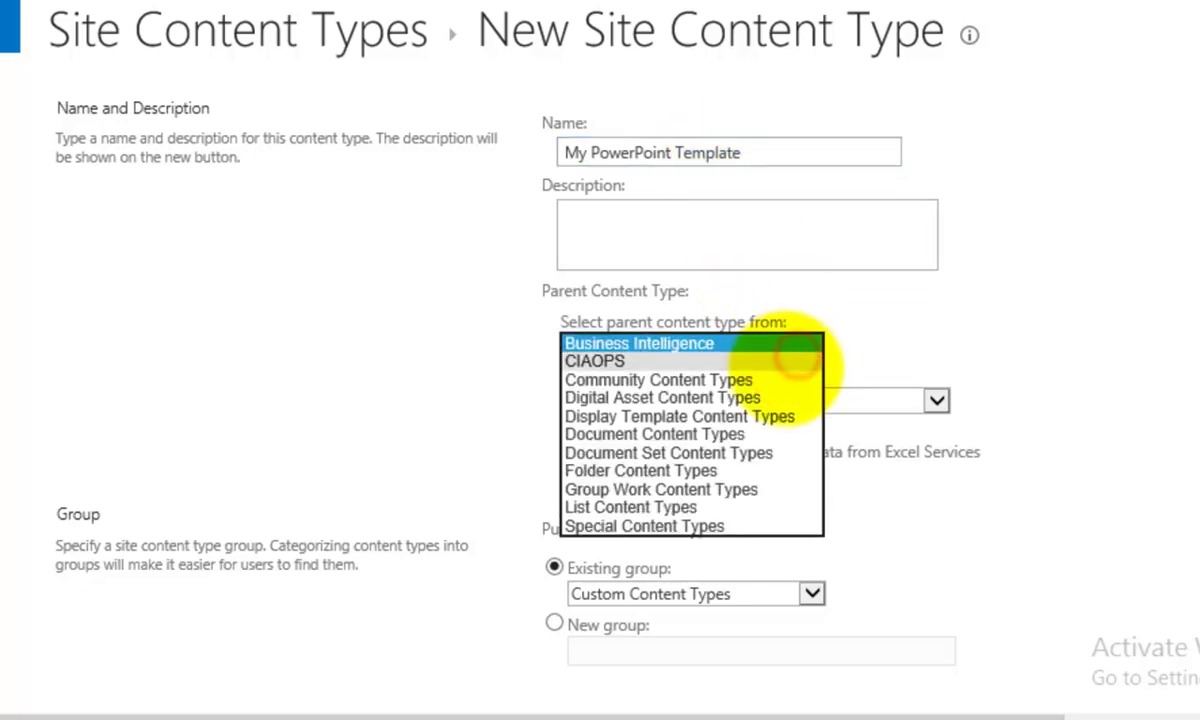
pyautogui.click(760, 437)
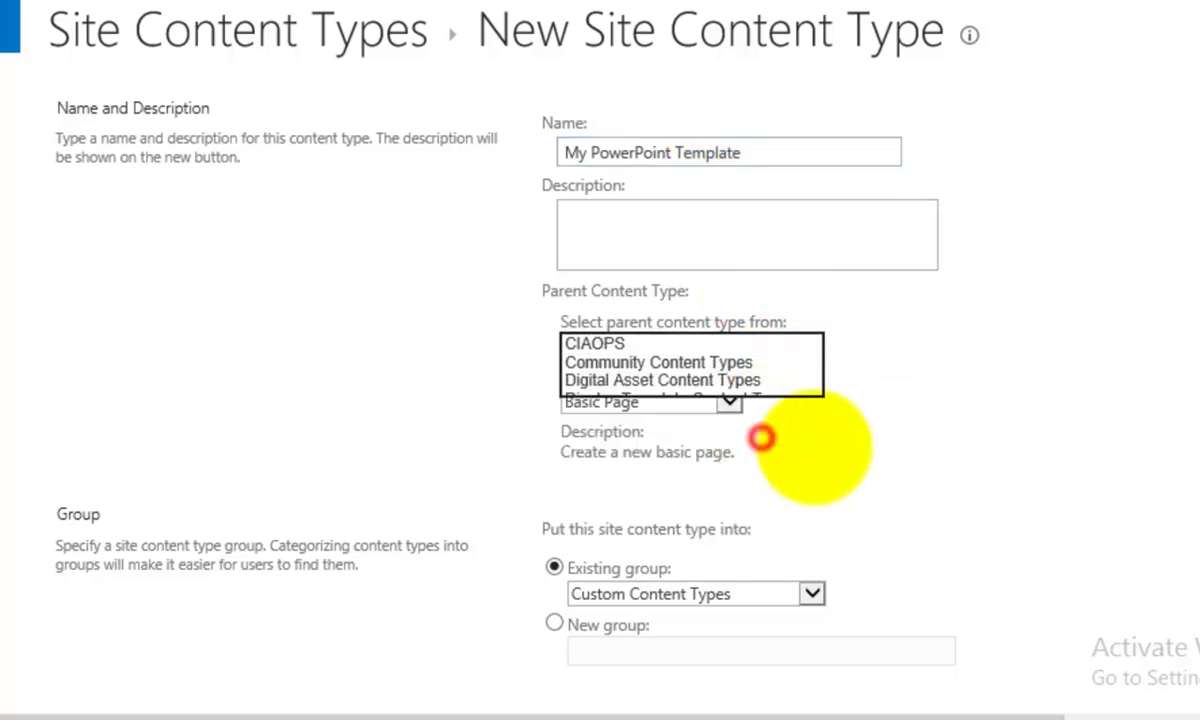
pyautogui.click(730, 401)
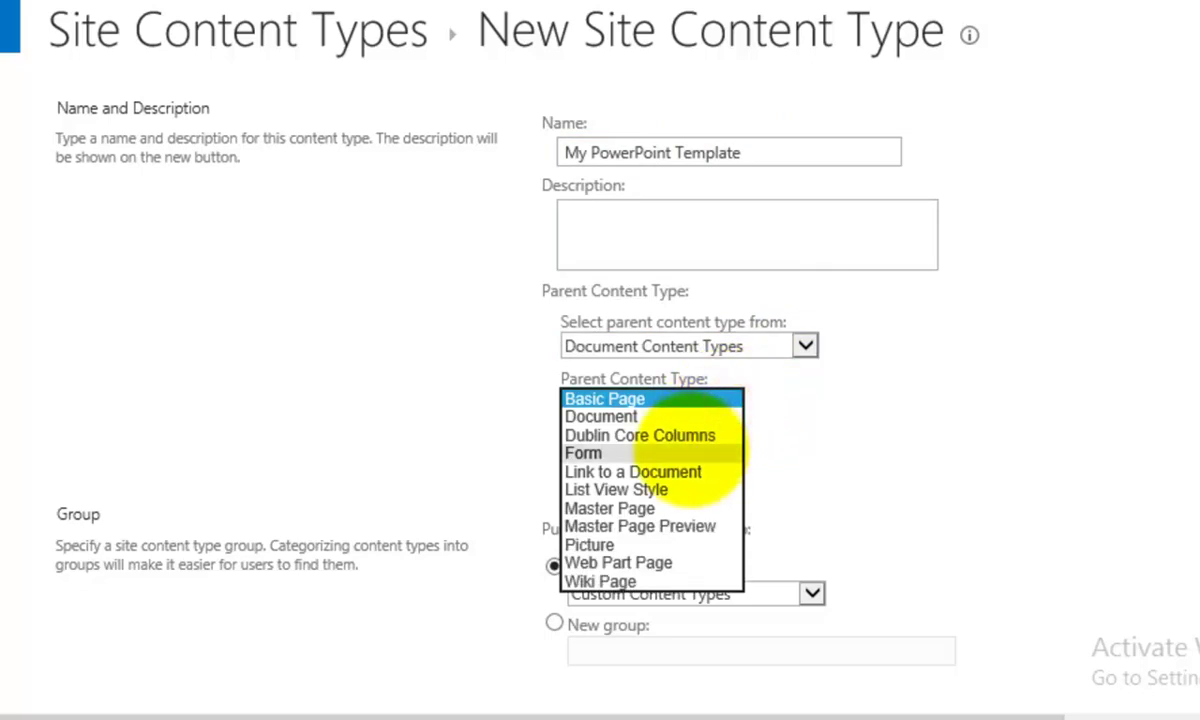
pyautogui.click(672, 415)
# - Put My PowerPoint Template into the existing CIAOPS group, create it and return to the list of site content types
pyautogui.click(705, 598)
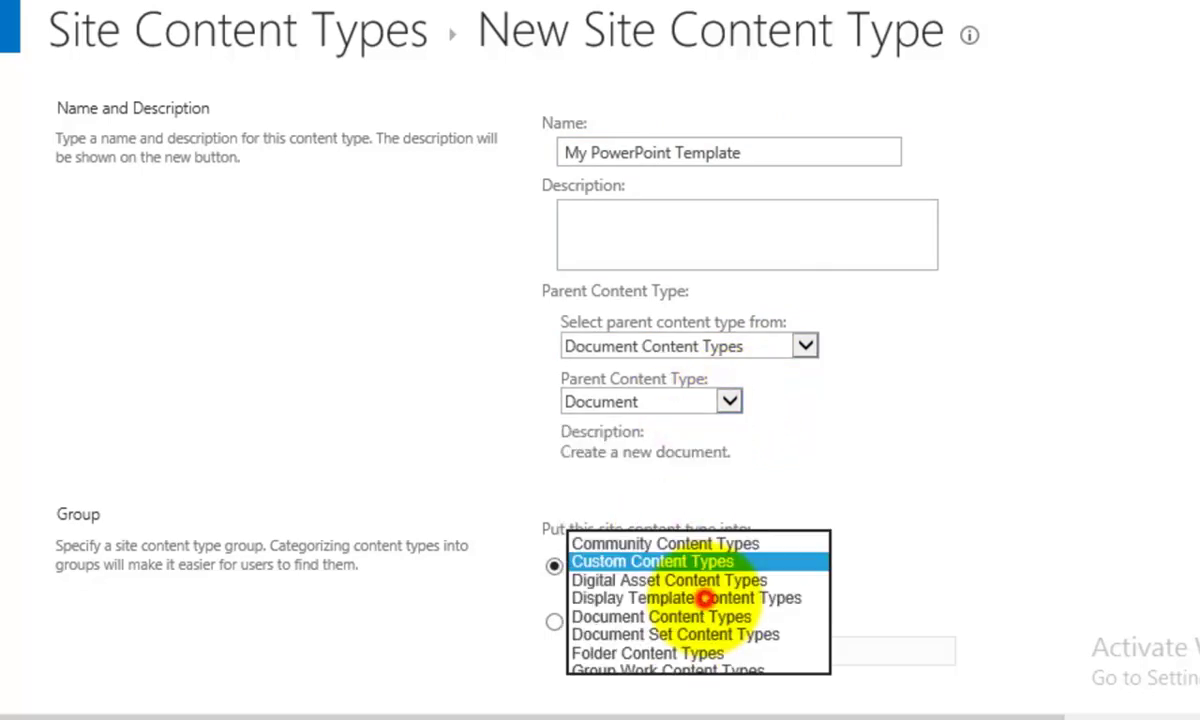
pyautogui.click(640, 526)
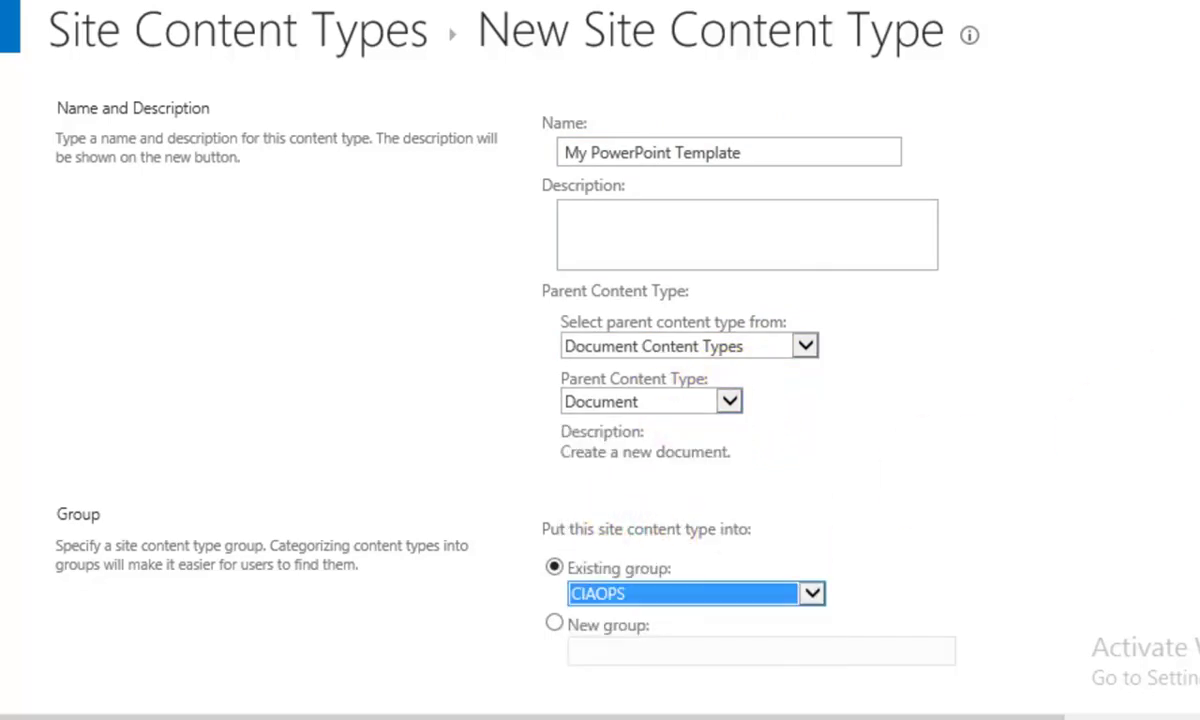
pyautogui.scroll(-4, 600, 360)
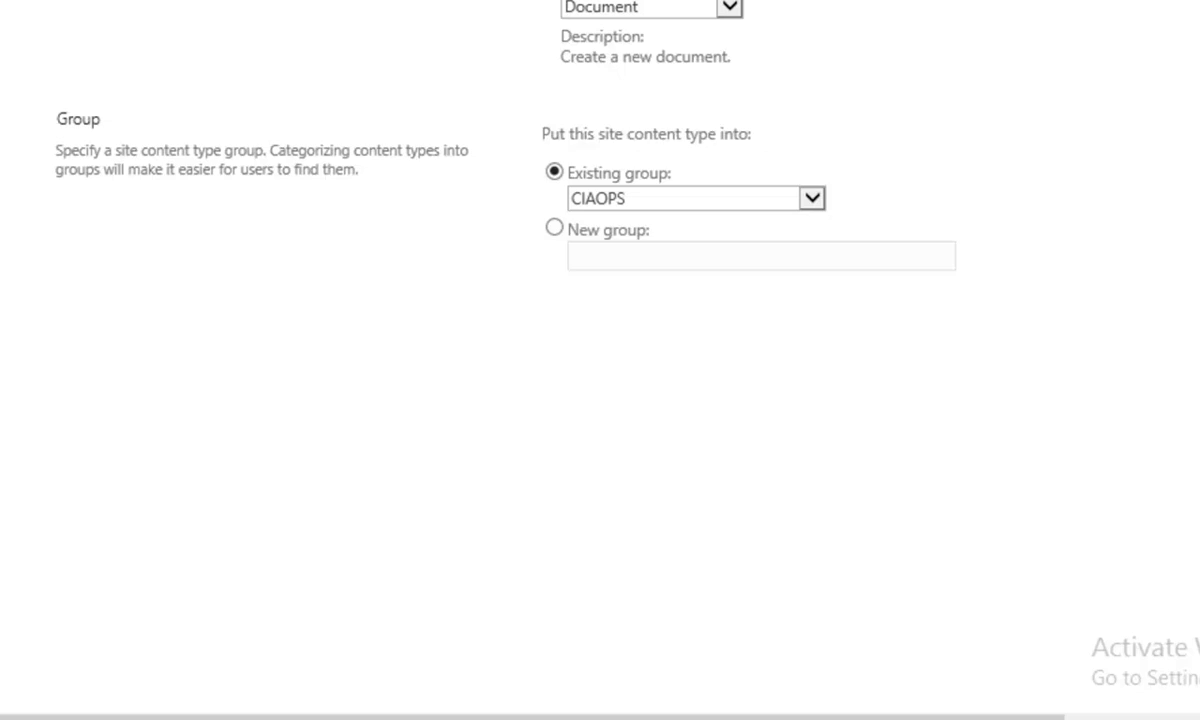
pyautogui.scroll(4, 600, 360)
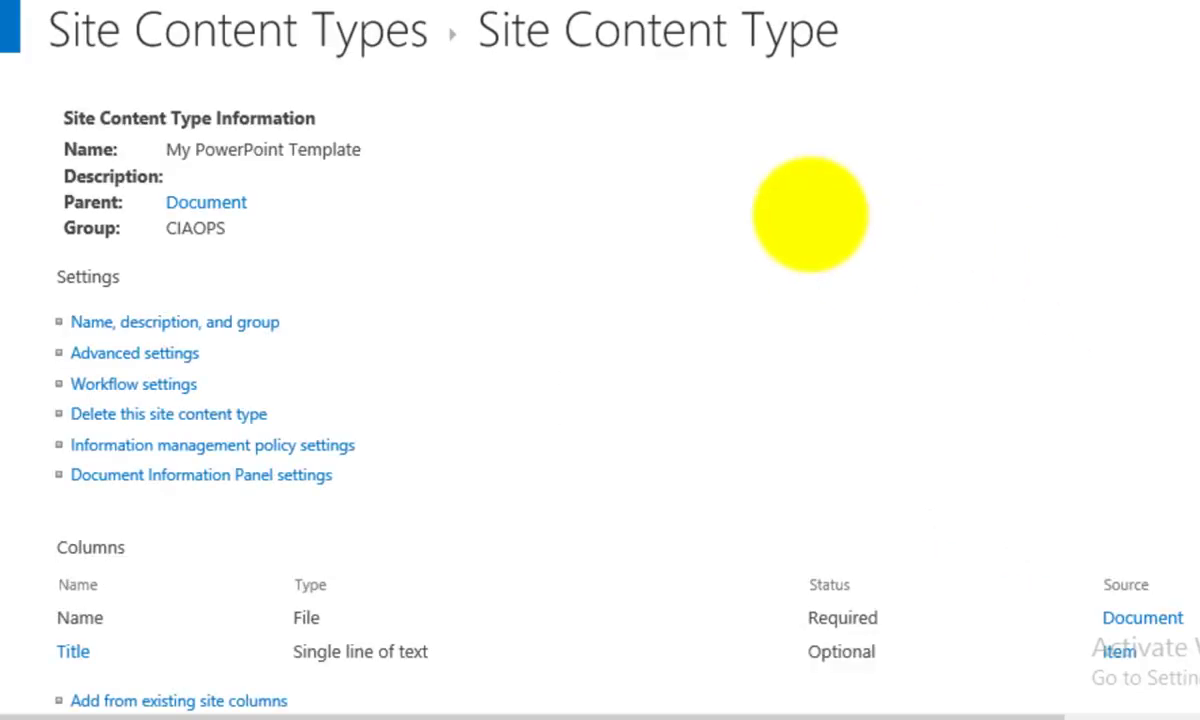
pyautogui.click(331, 32)
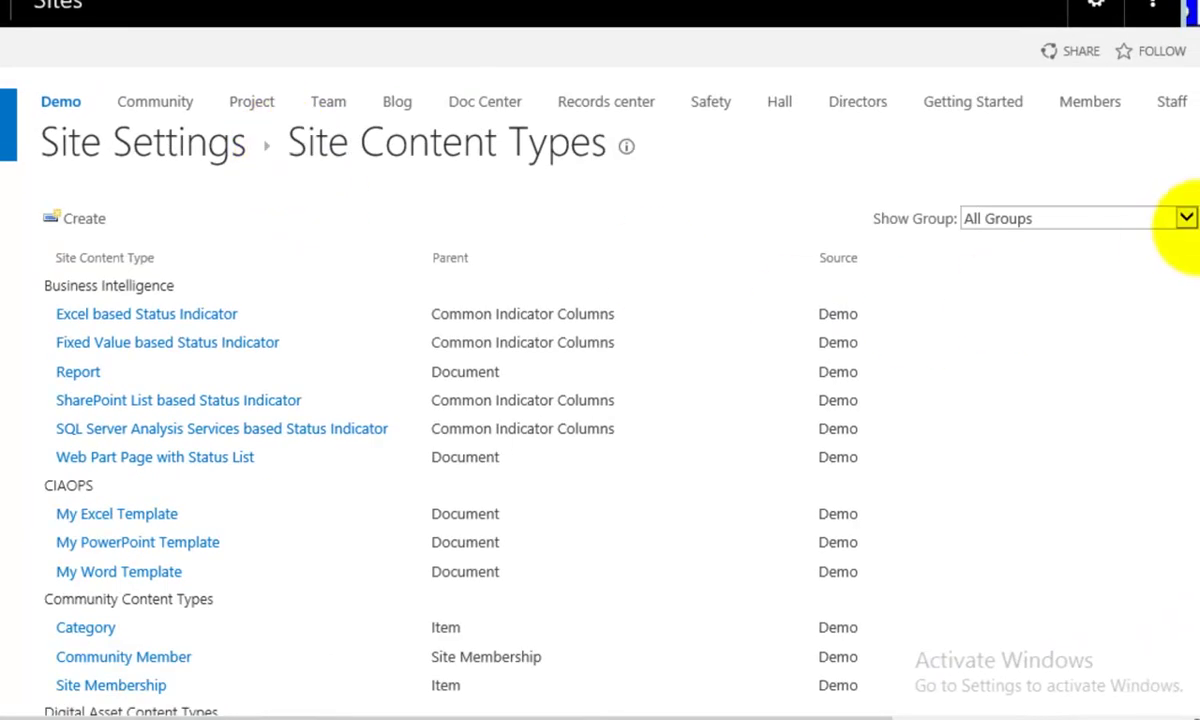
# - Filter the list of site content types to the CIAOPS group
pyautogui.click(1185, 218)
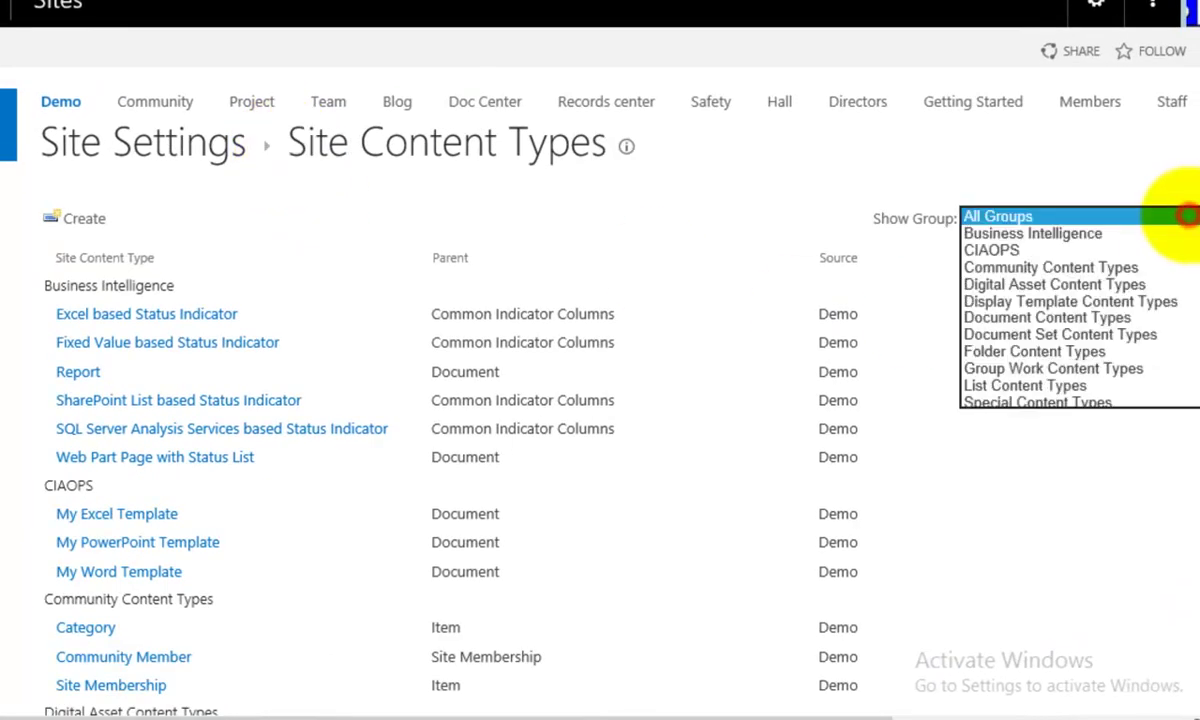
pyautogui.click(1020, 250)
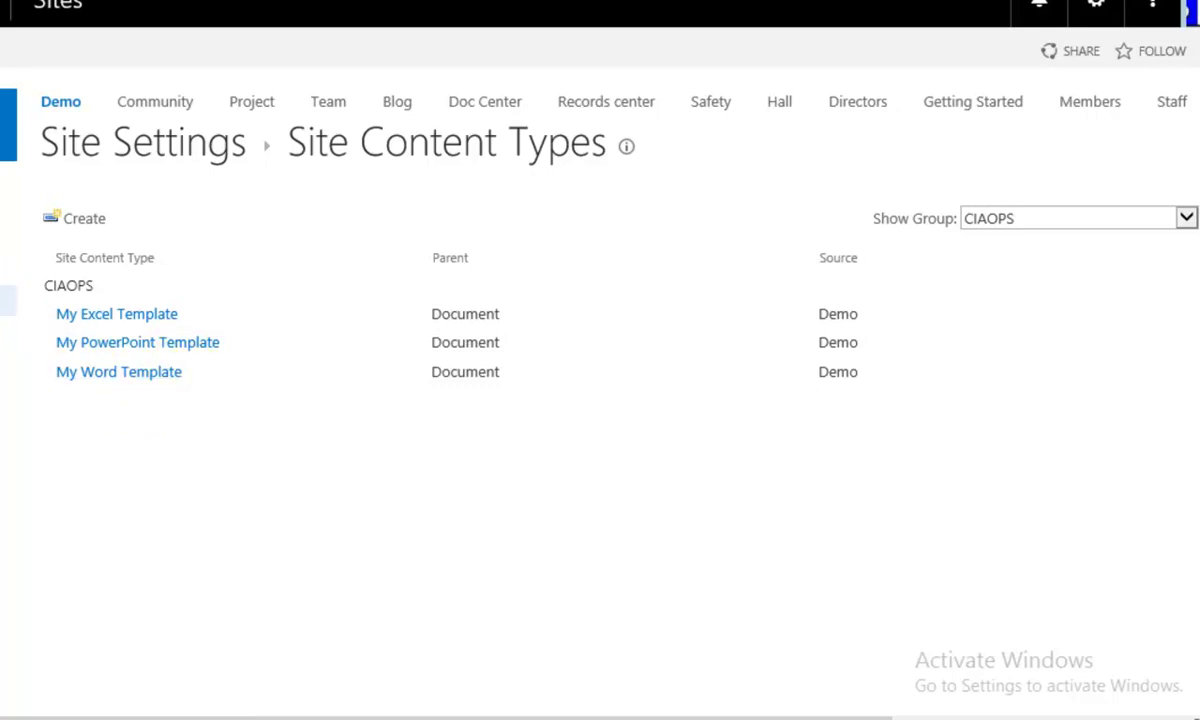
# - In the advanced settings of Version Library, allow management of content types and save
pyautogui.click(8, 331)
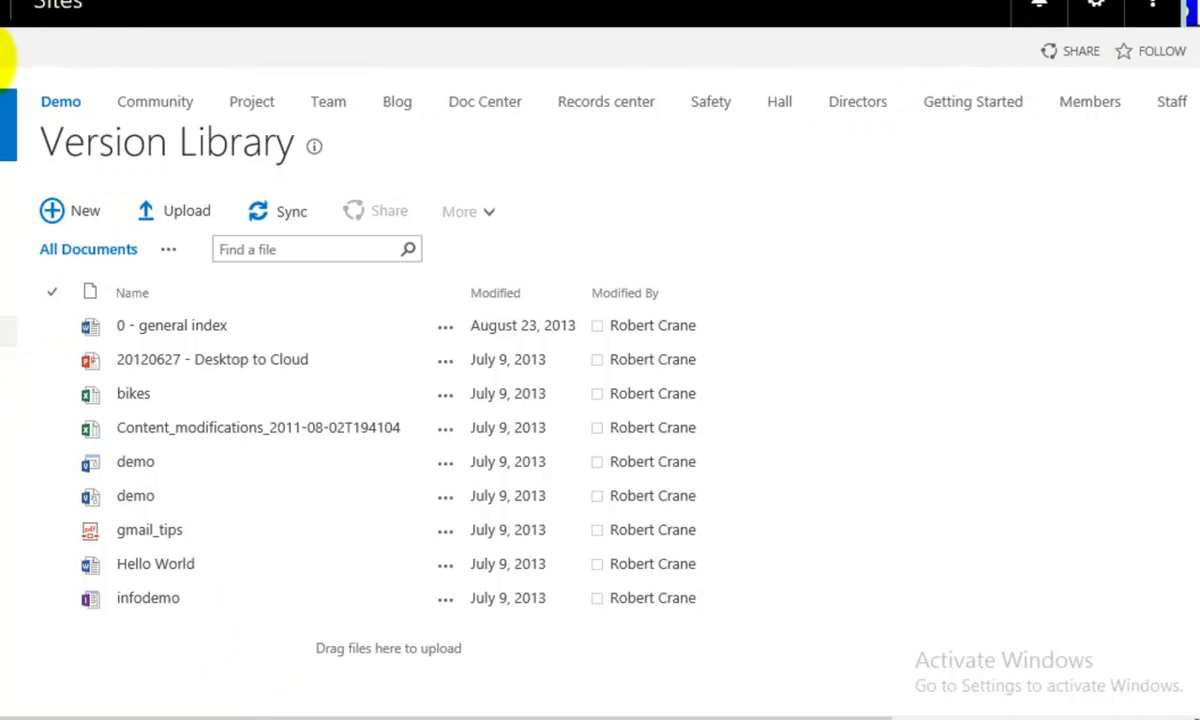
pyautogui.click(4, 56)
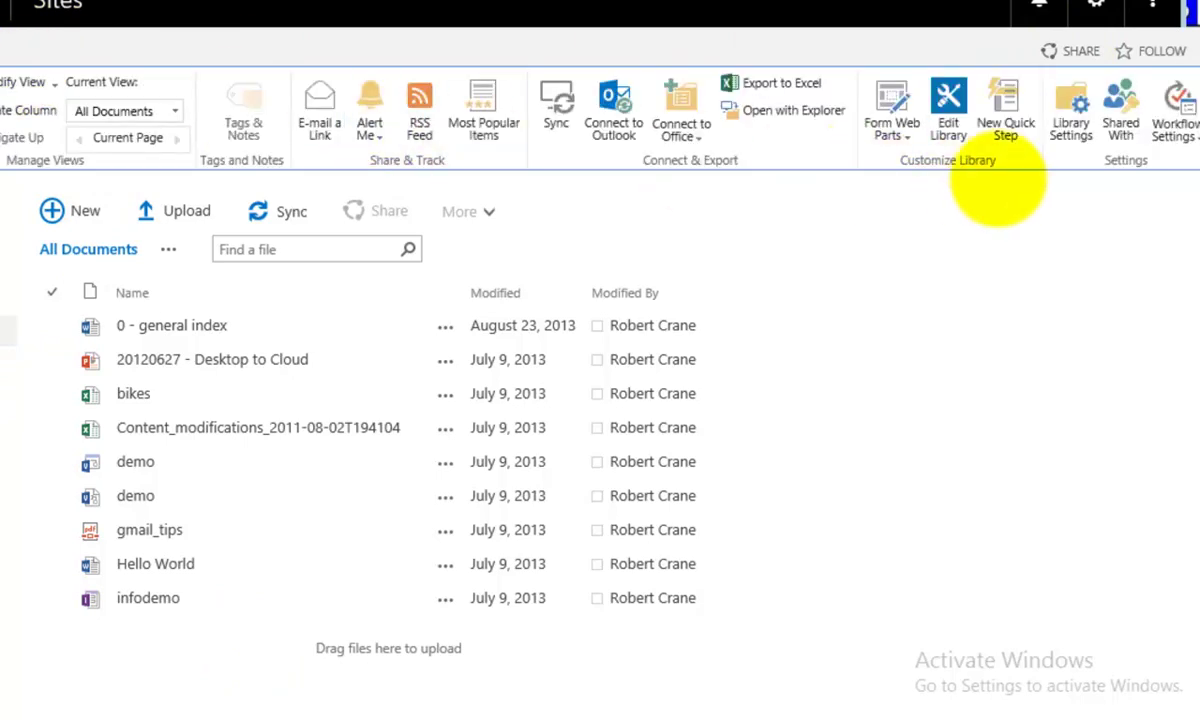
pyautogui.click(1070, 110)
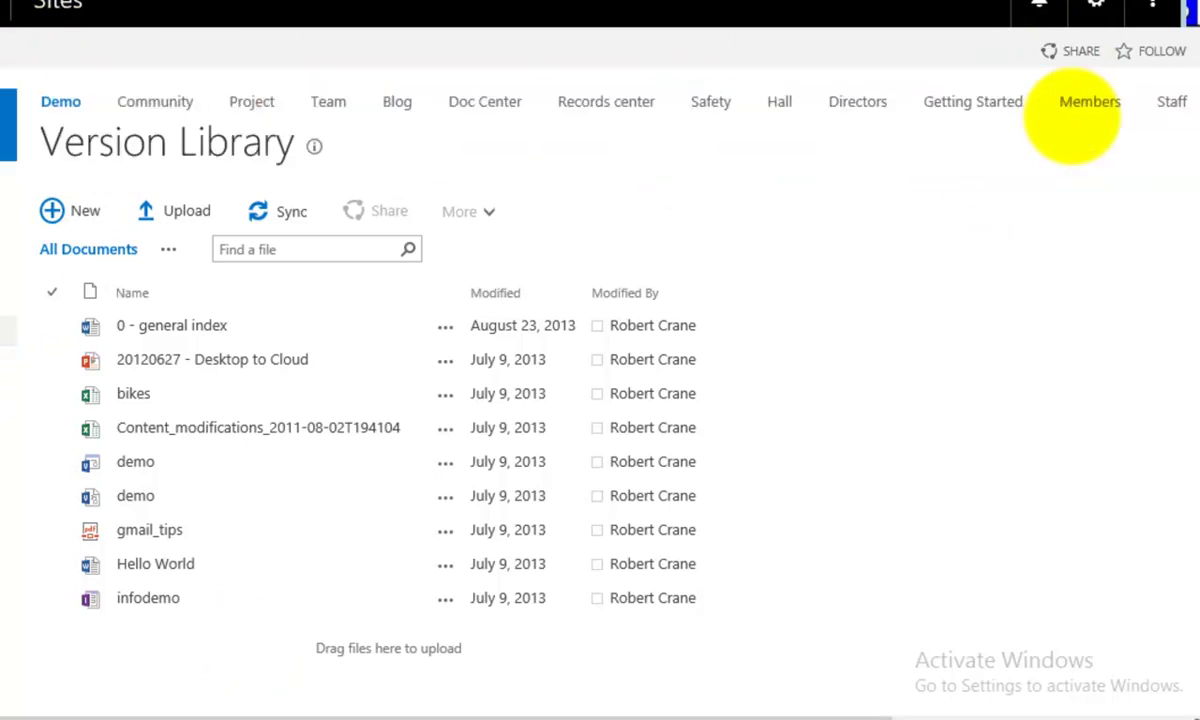
pyautogui.click(130, 432)
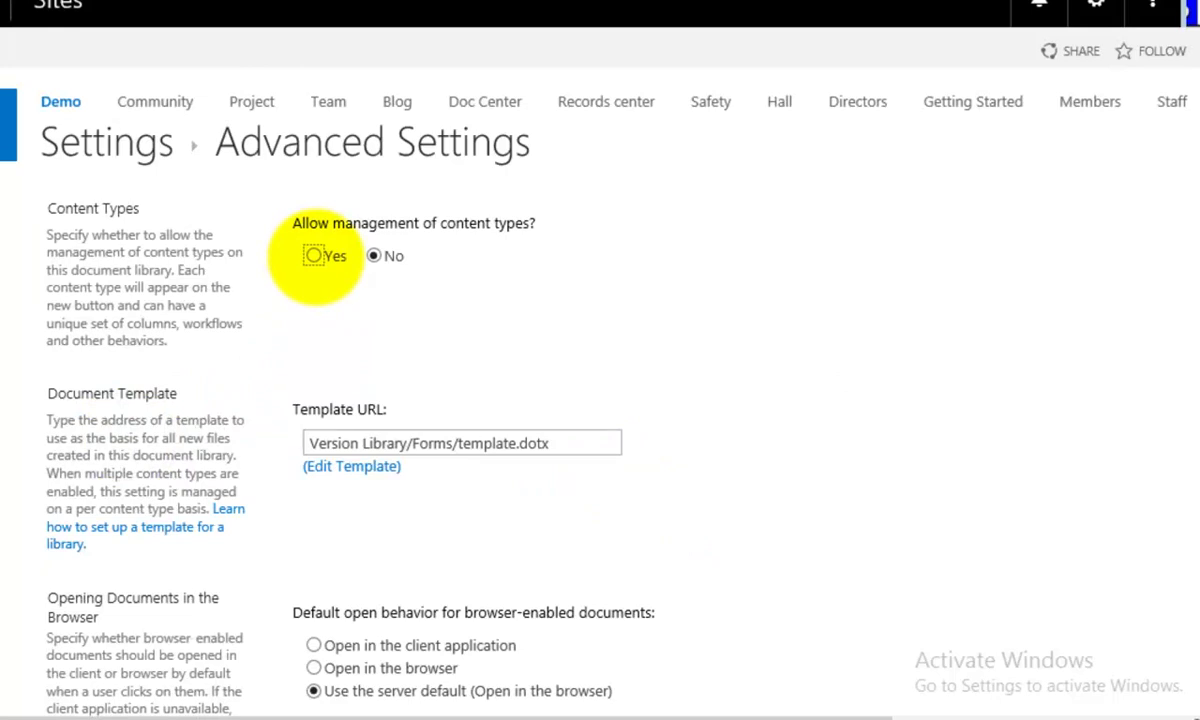
pyautogui.click(314, 256)
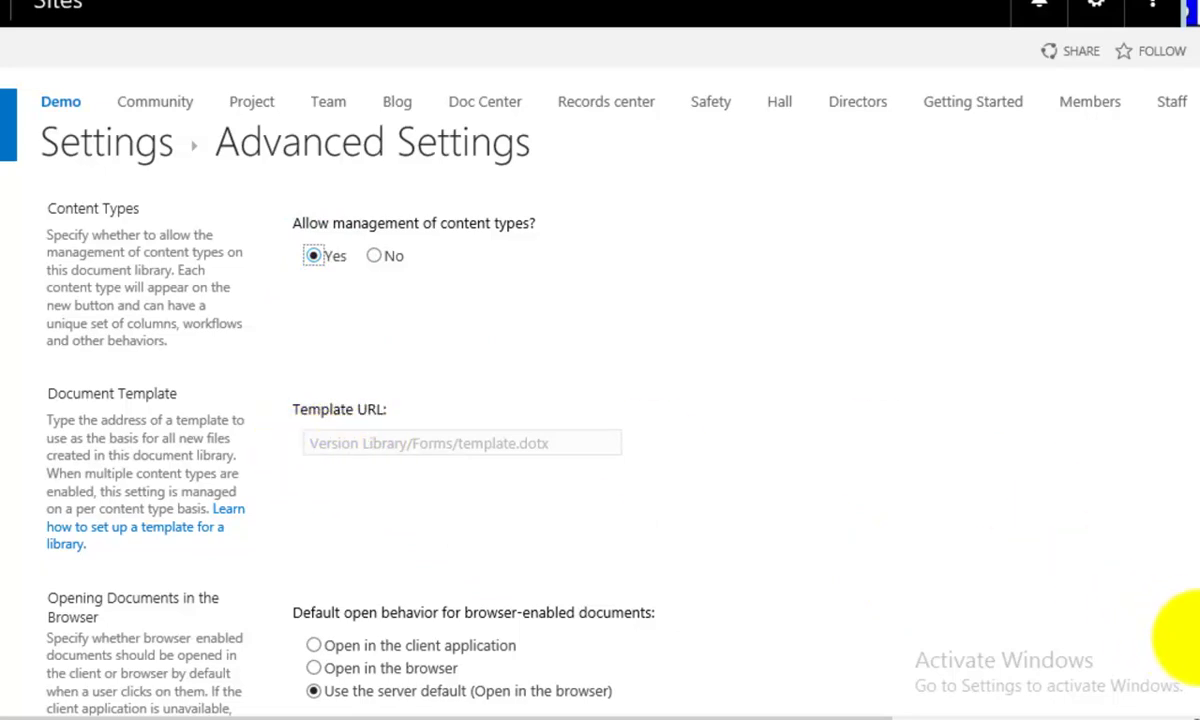
pyautogui.scroll(-5, 1190, 660)
pyautogui.scroll(-10, 1195, 655)
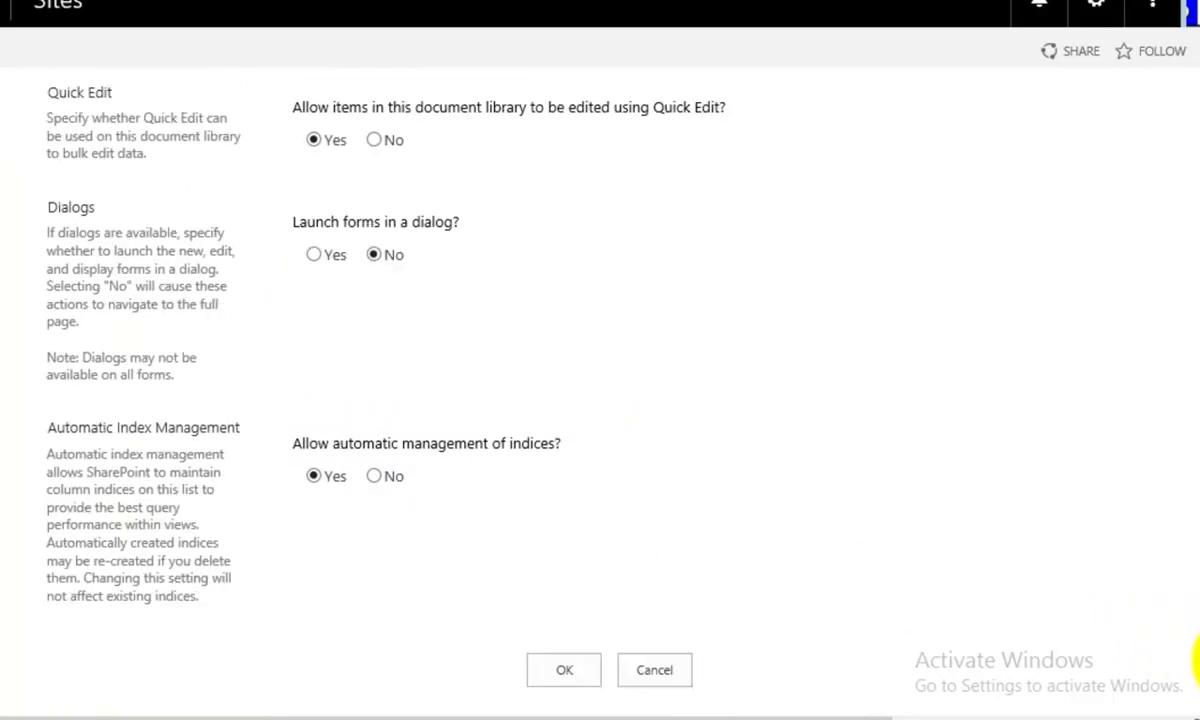
pyautogui.click(563, 670)
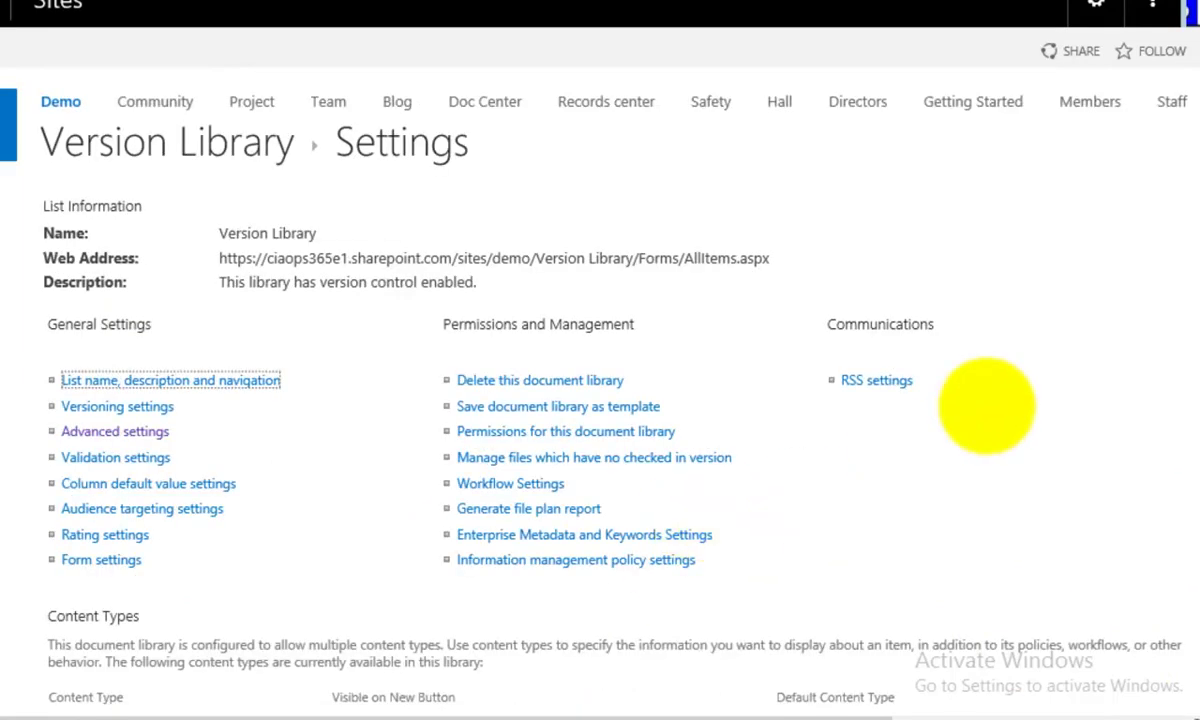
# - Add My Excel Template, My PowerPoint Template and My Word Template from the CIAOPS group to Version Library's content types
pyautogui.scroll(-5, 1195, 295)
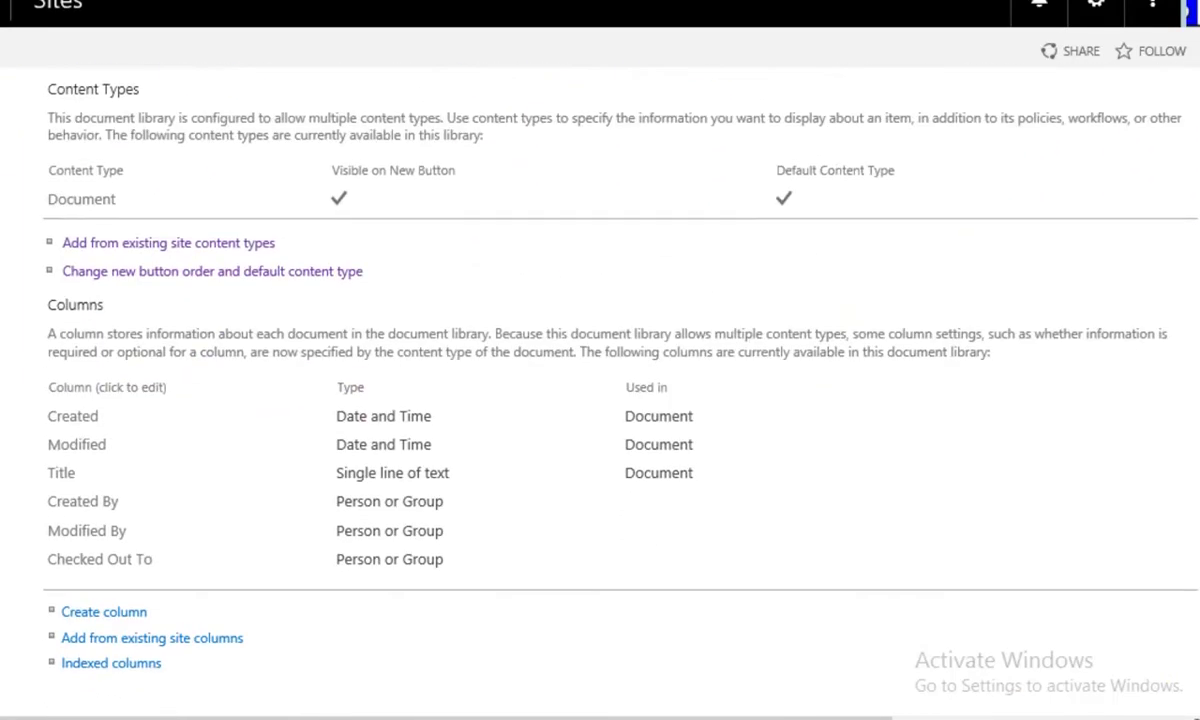
pyautogui.scroll(1, 1195, 295)
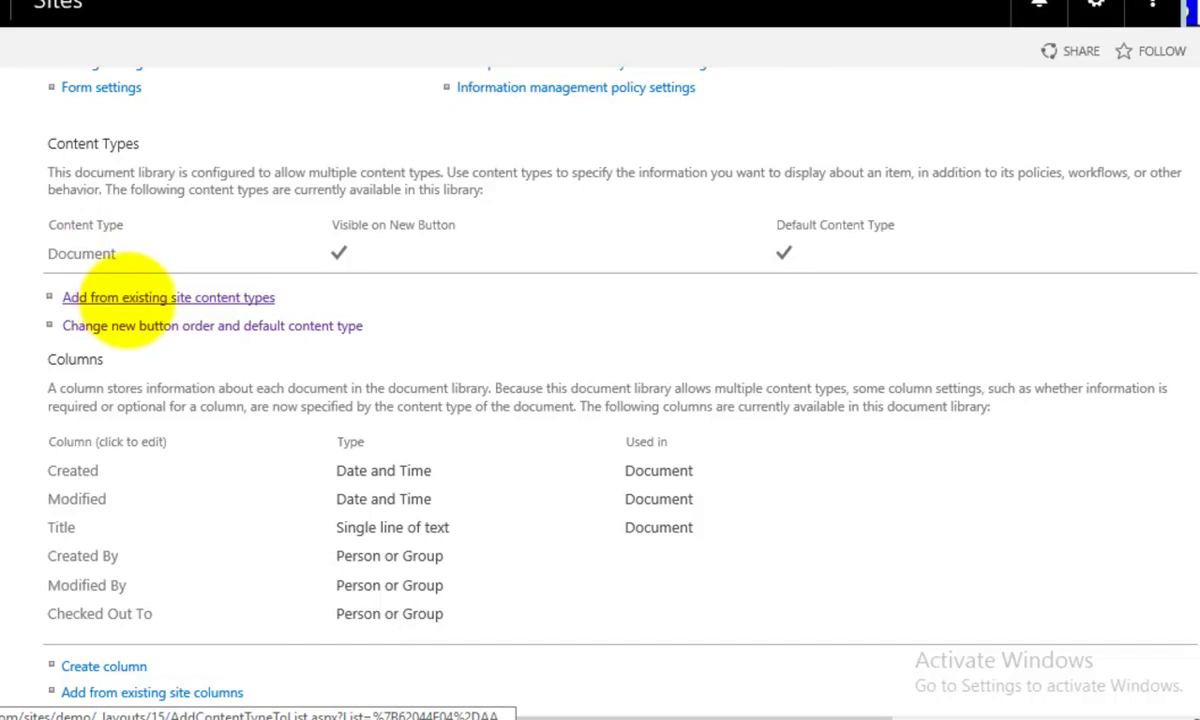
pyautogui.click(127, 297)
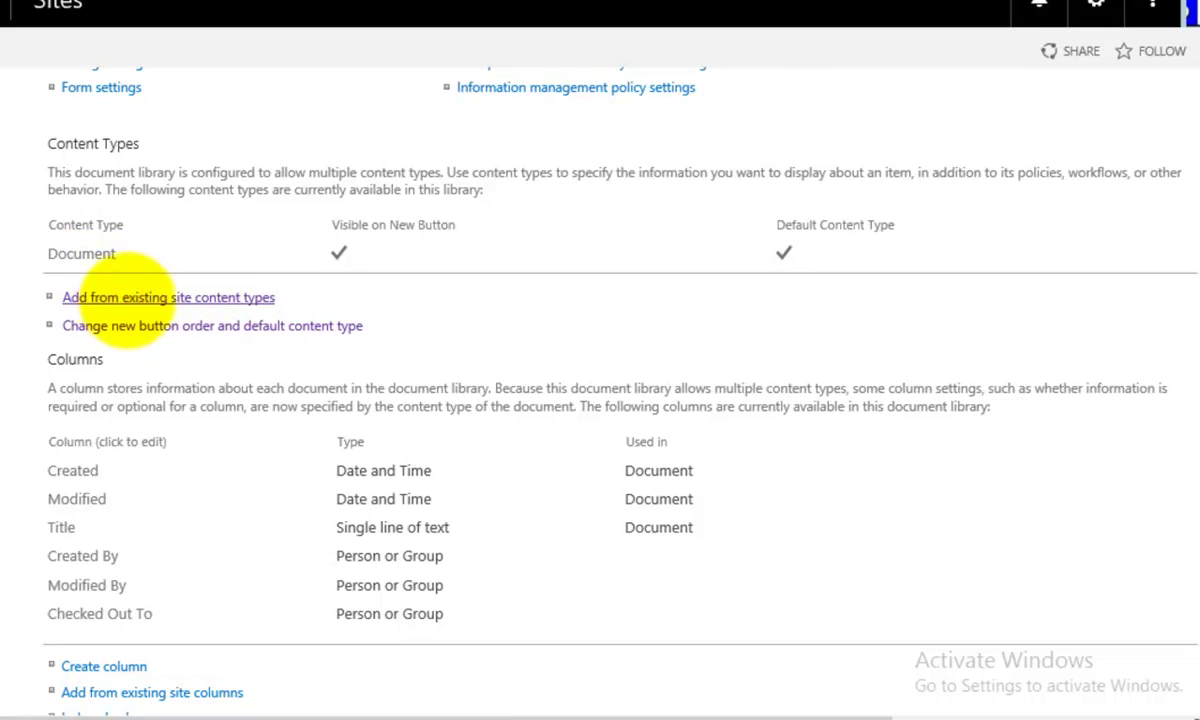
pyautogui.click(581, 240)
pyautogui.click(514, 273)
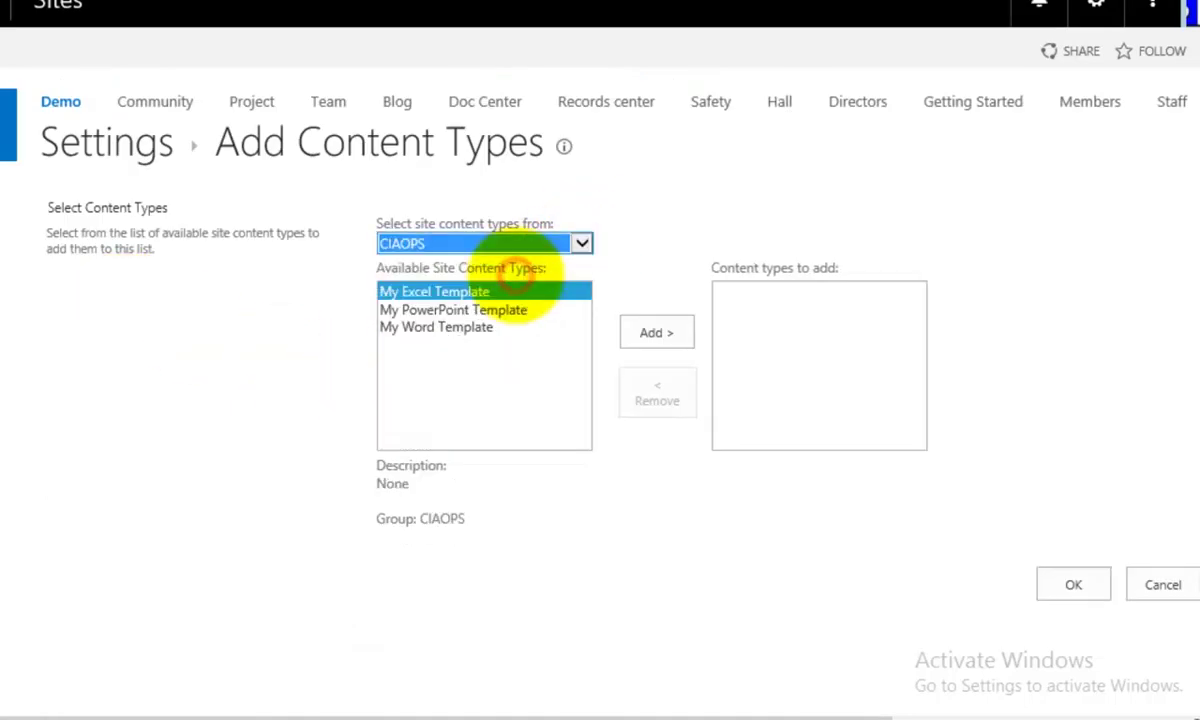
pyautogui.click(656, 333)
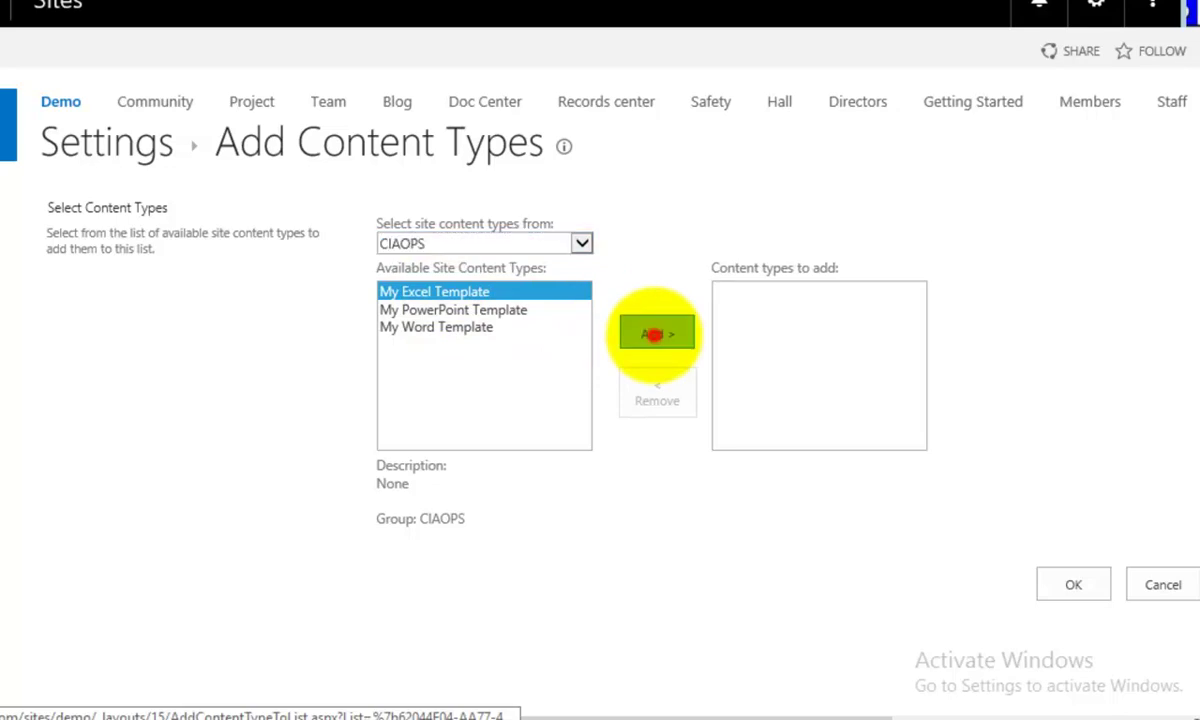
pyautogui.click(494, 288)
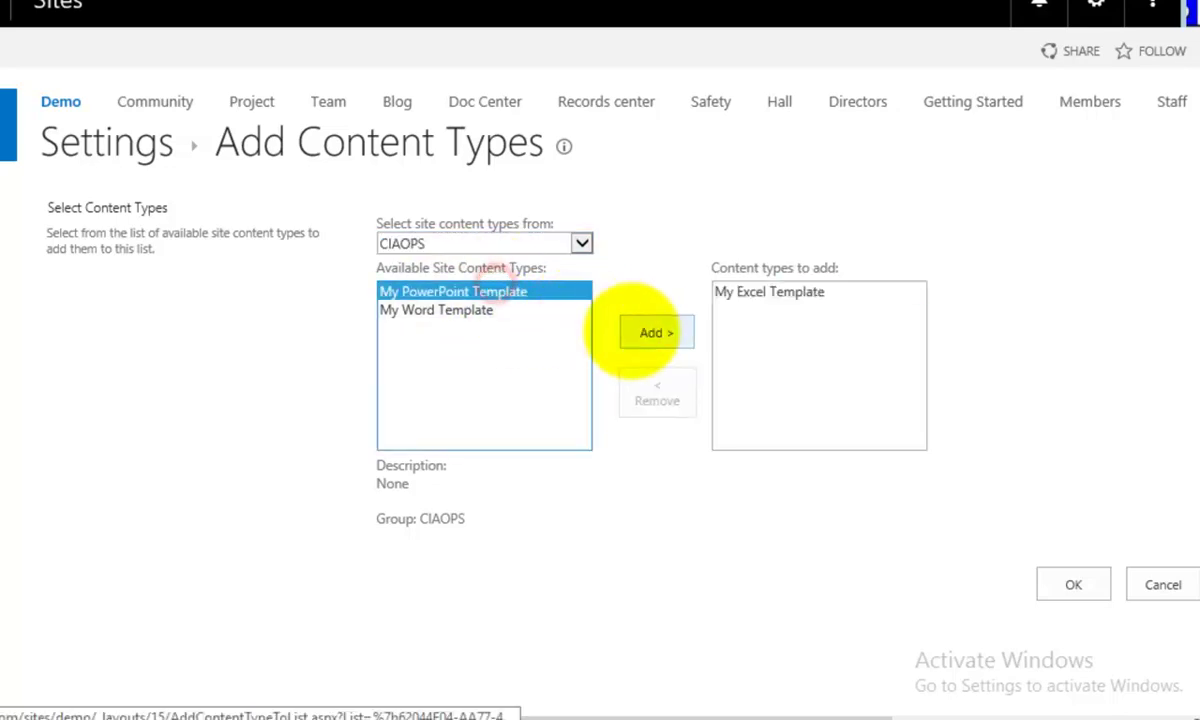
pyautogui.click(640, 332)
pyautogui.click(447, 291)
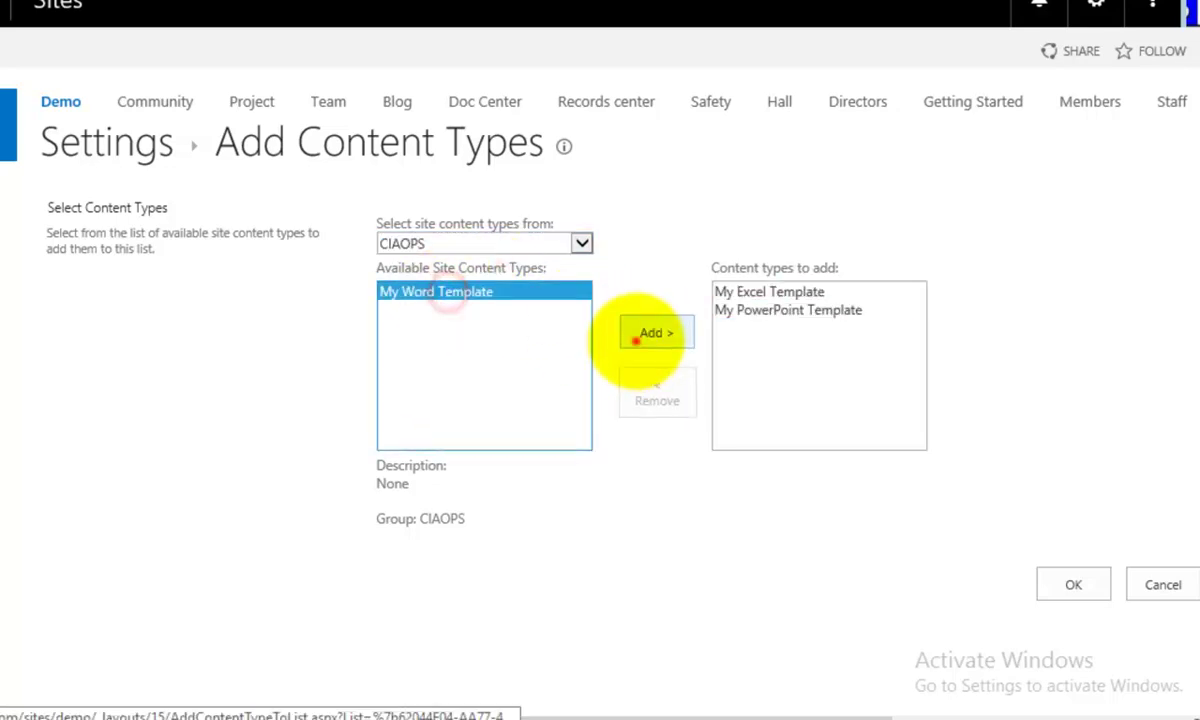
pyautogui.click(656, 332)
pyautogui.click(1070, 585)
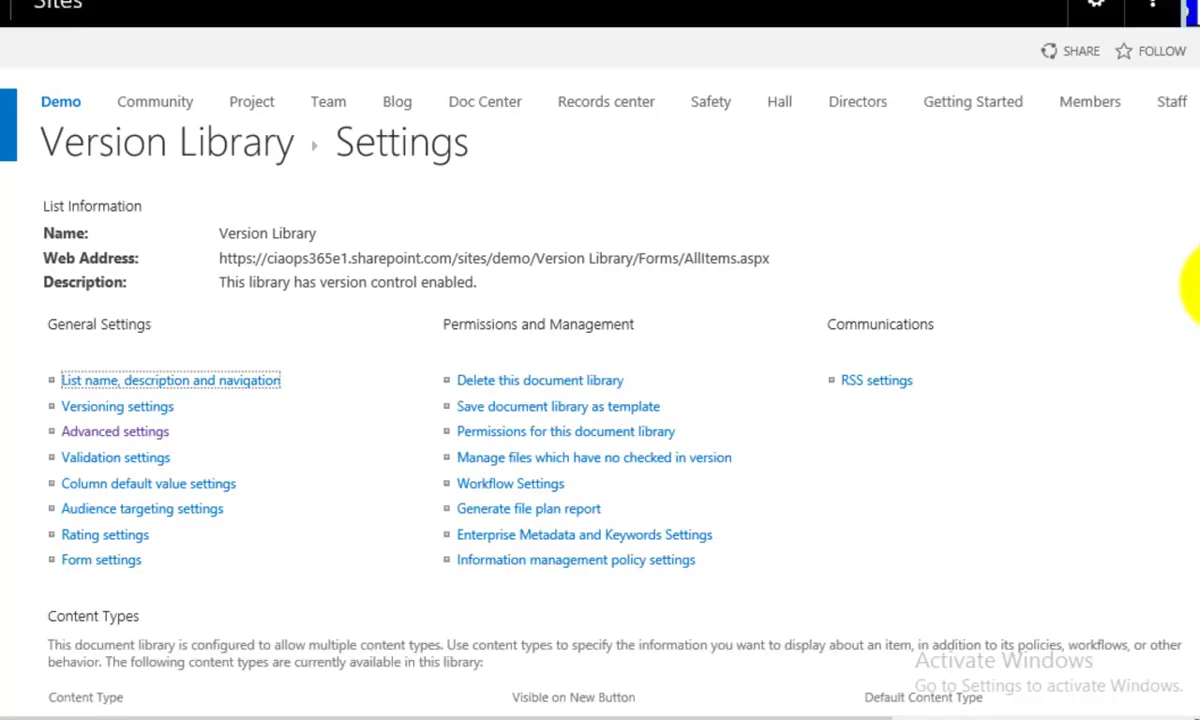
# - Hide the Document content type from Version Library's choices for new files and save
pyautogui.scroll(-4, 1195, 290)
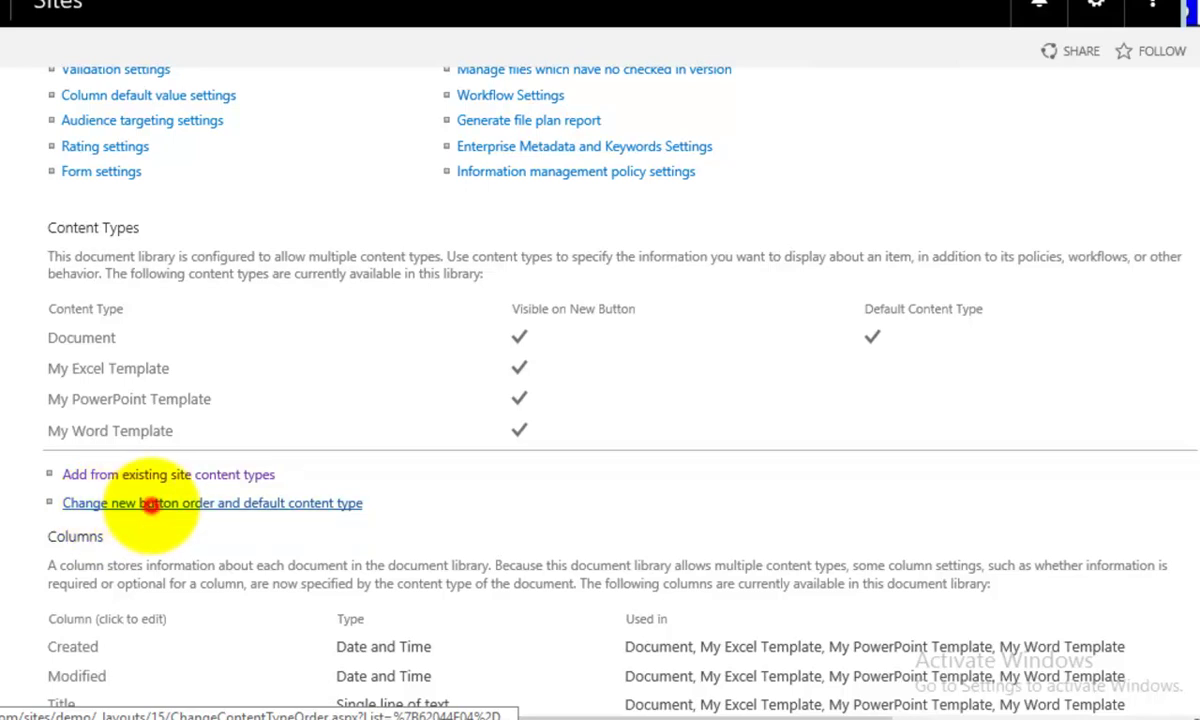
pyautogui.click(149, 503)
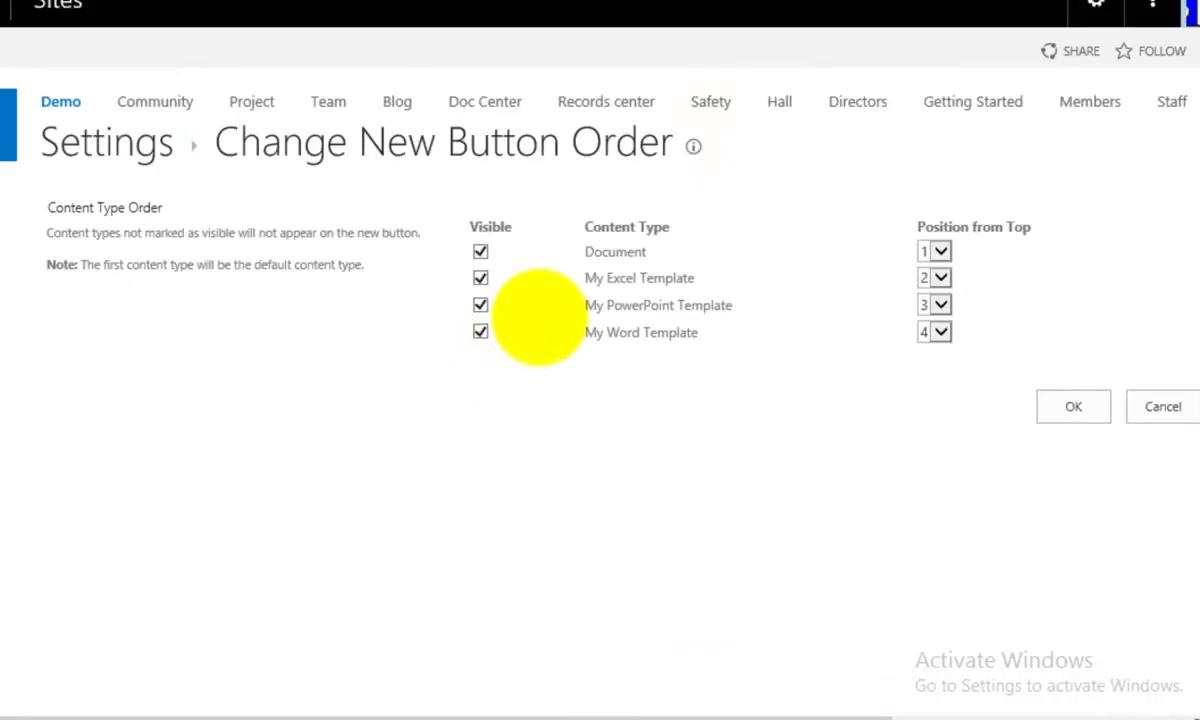
pyautogui.click(481, 251)
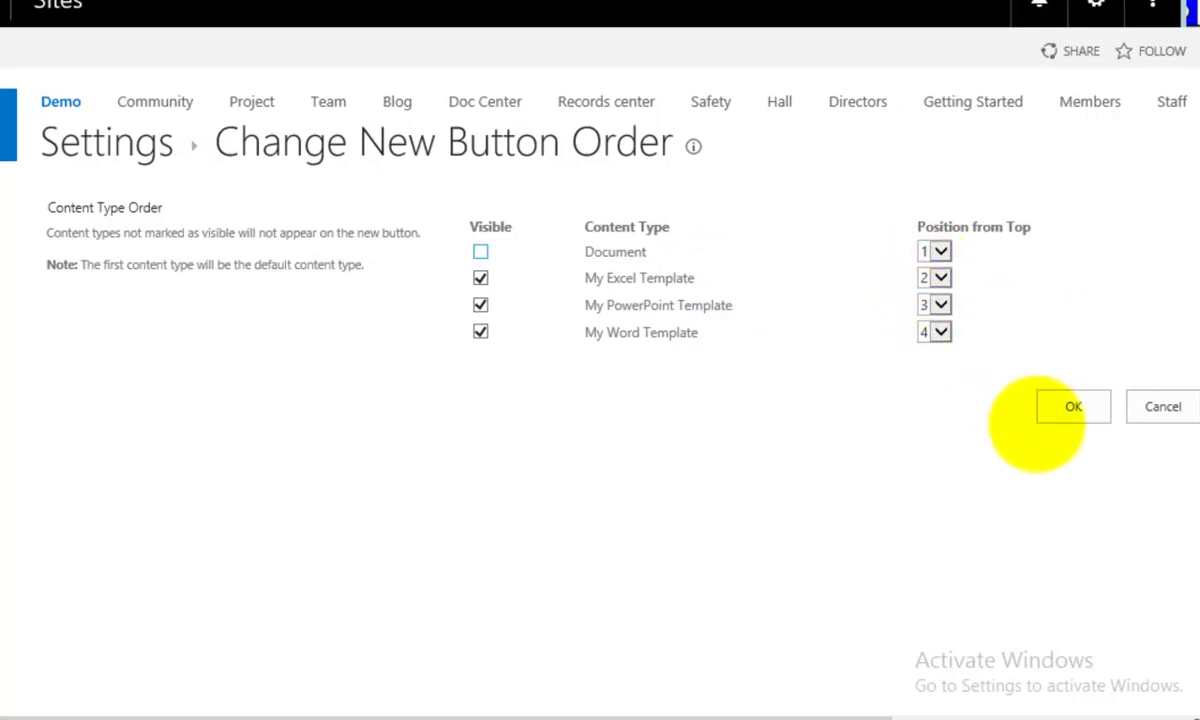
pyautogui.click(1053, 410)
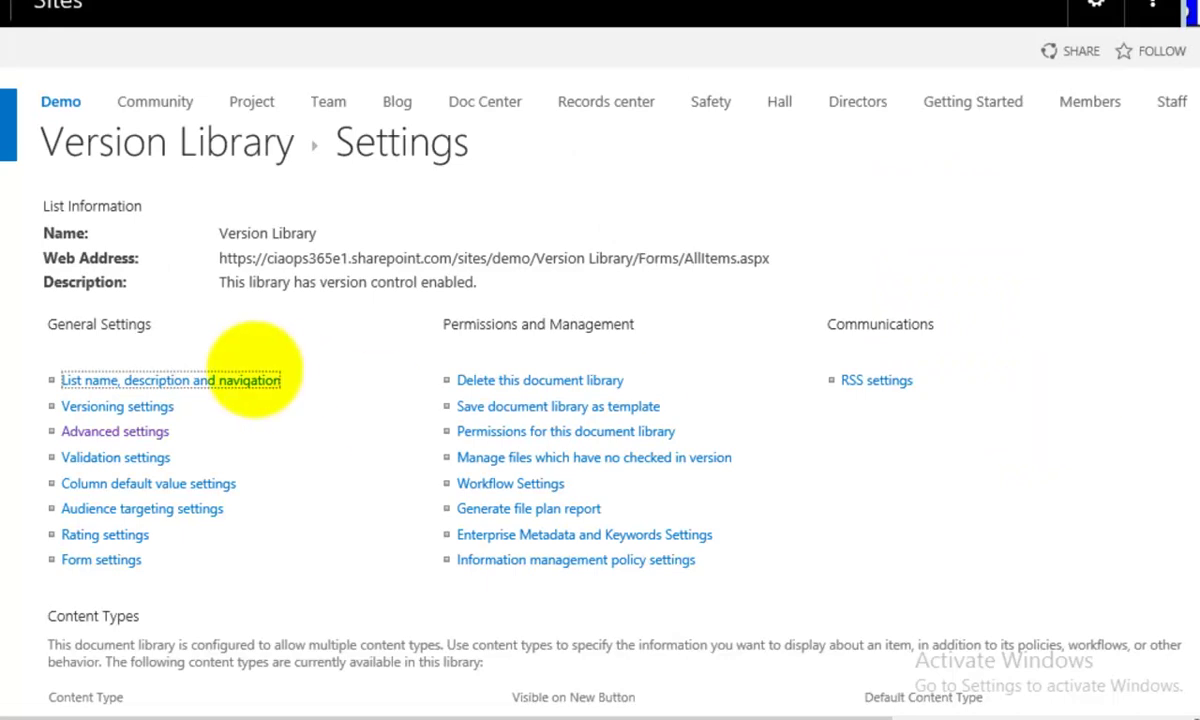
# - Return to Version Library, open a new document from My Word Template to test it, and close it without saving
pyautogui.click(105, 148)
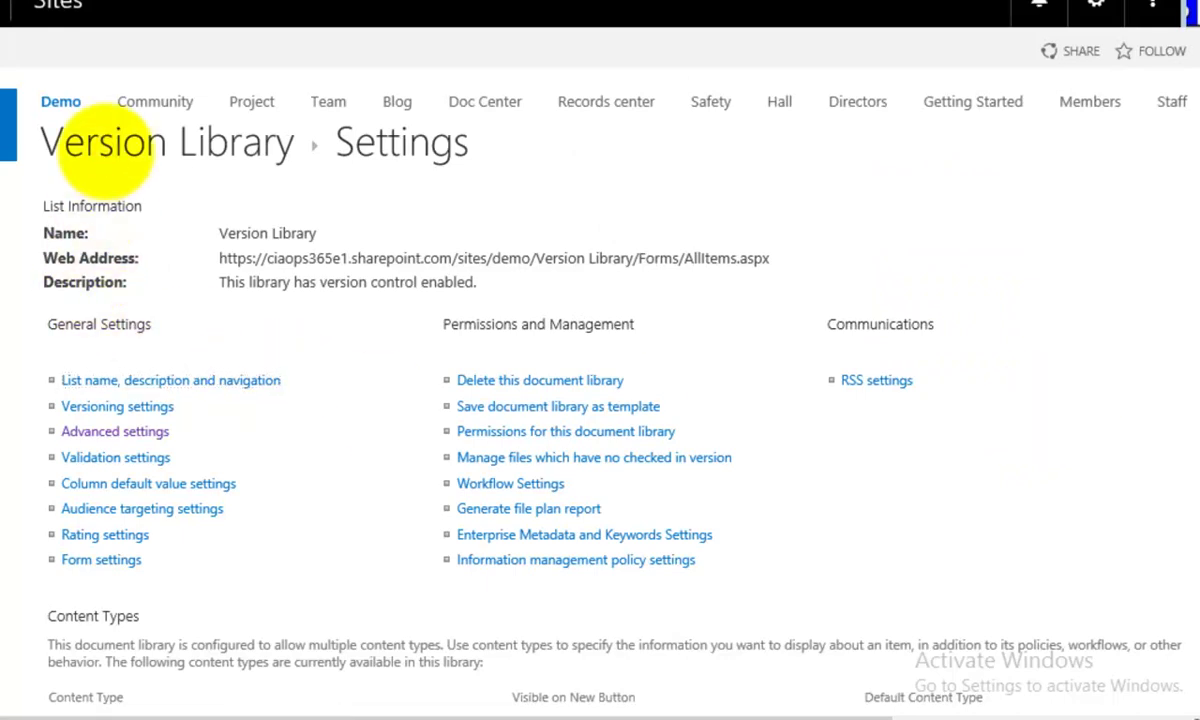
pyautogui.click(90, 210)
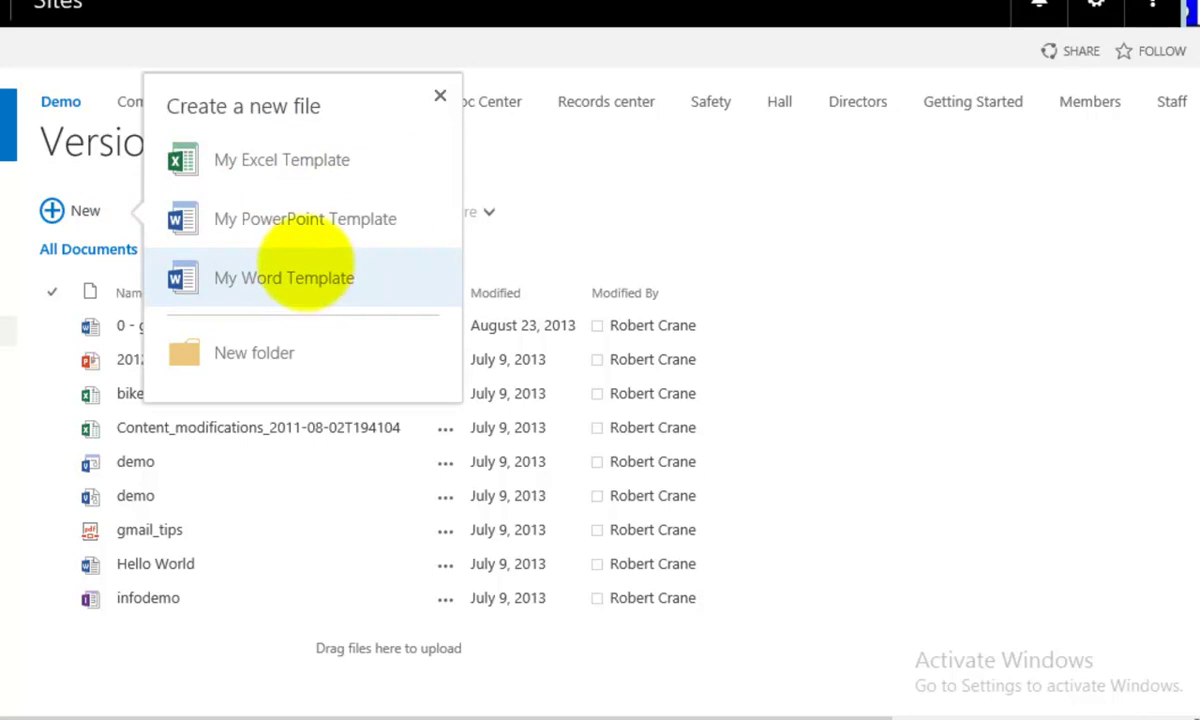
pyautogui.click(305, 272)
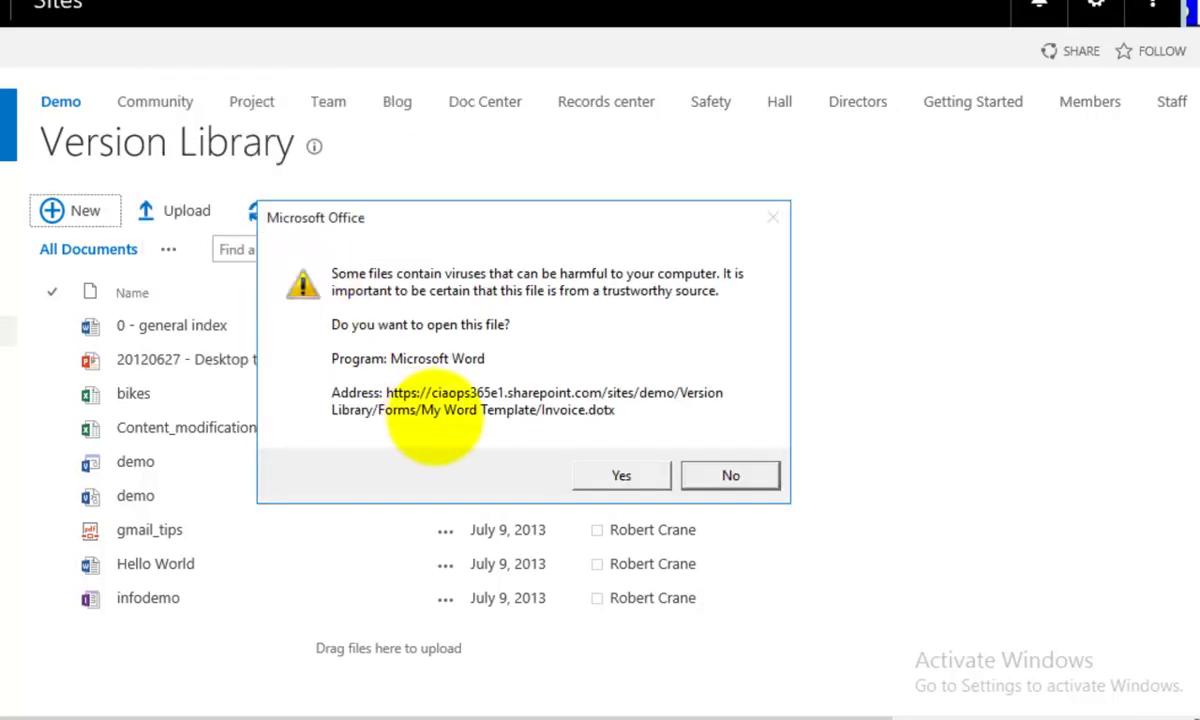
pyautogui.click(659, 481)
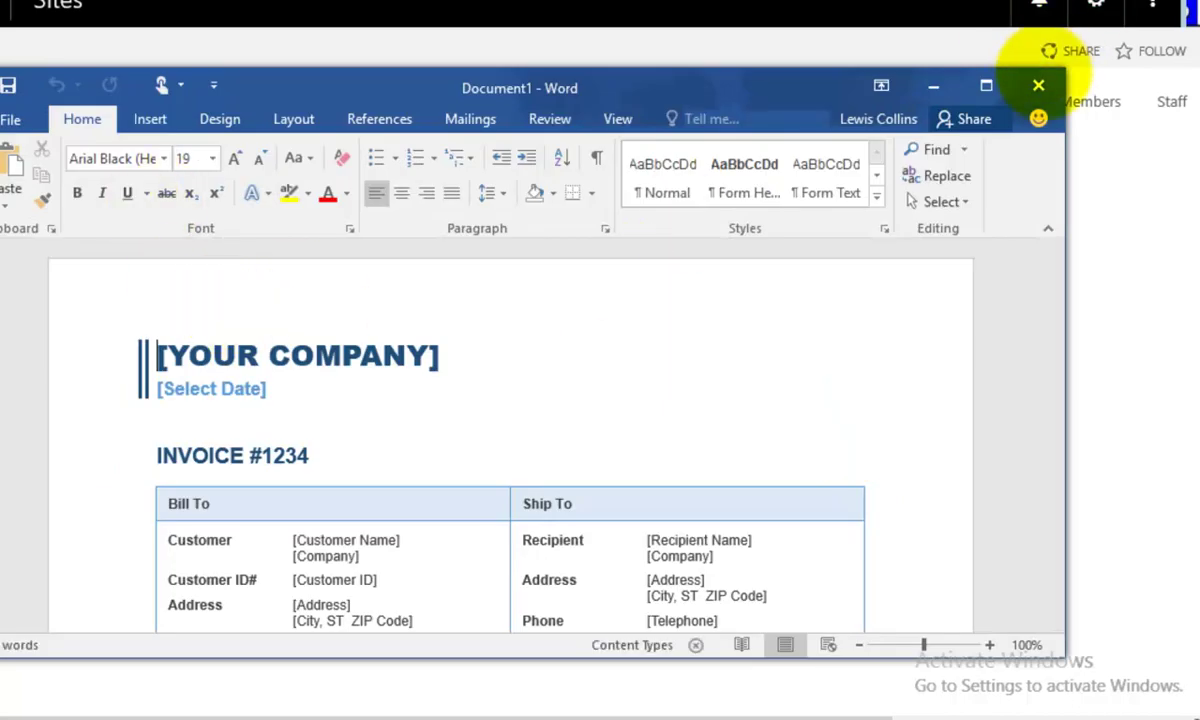
pyautogui.click(1038, 85)
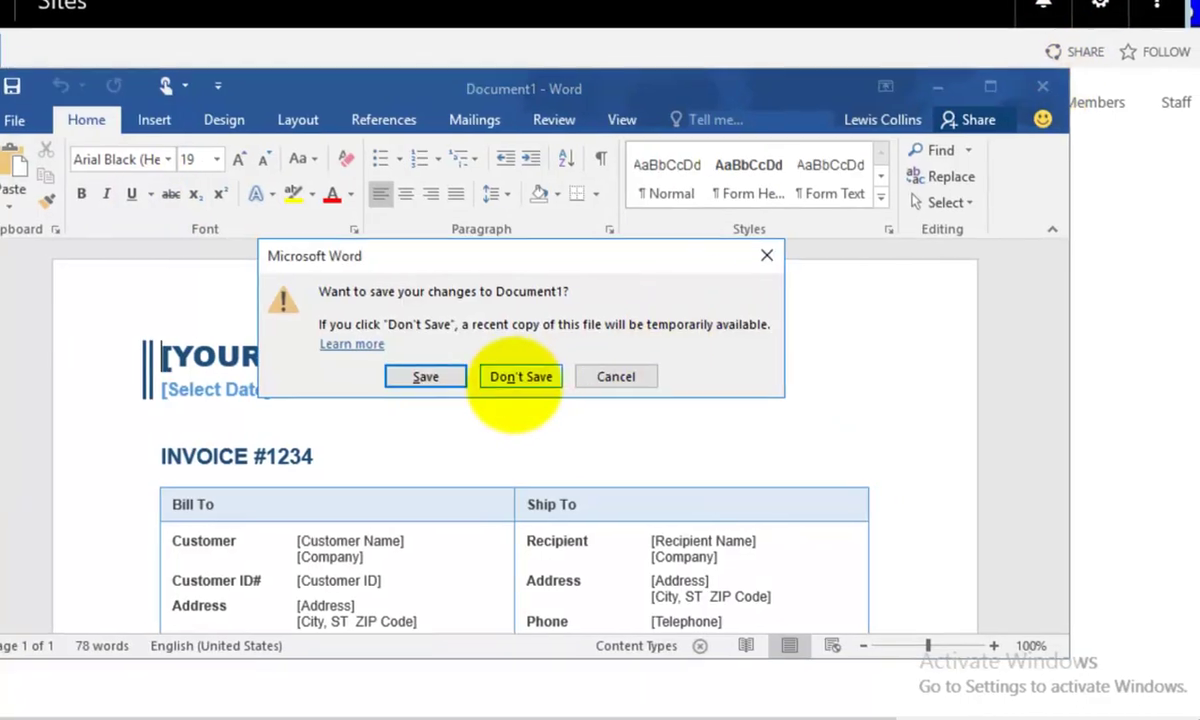
pyautogui.click(517, 376)
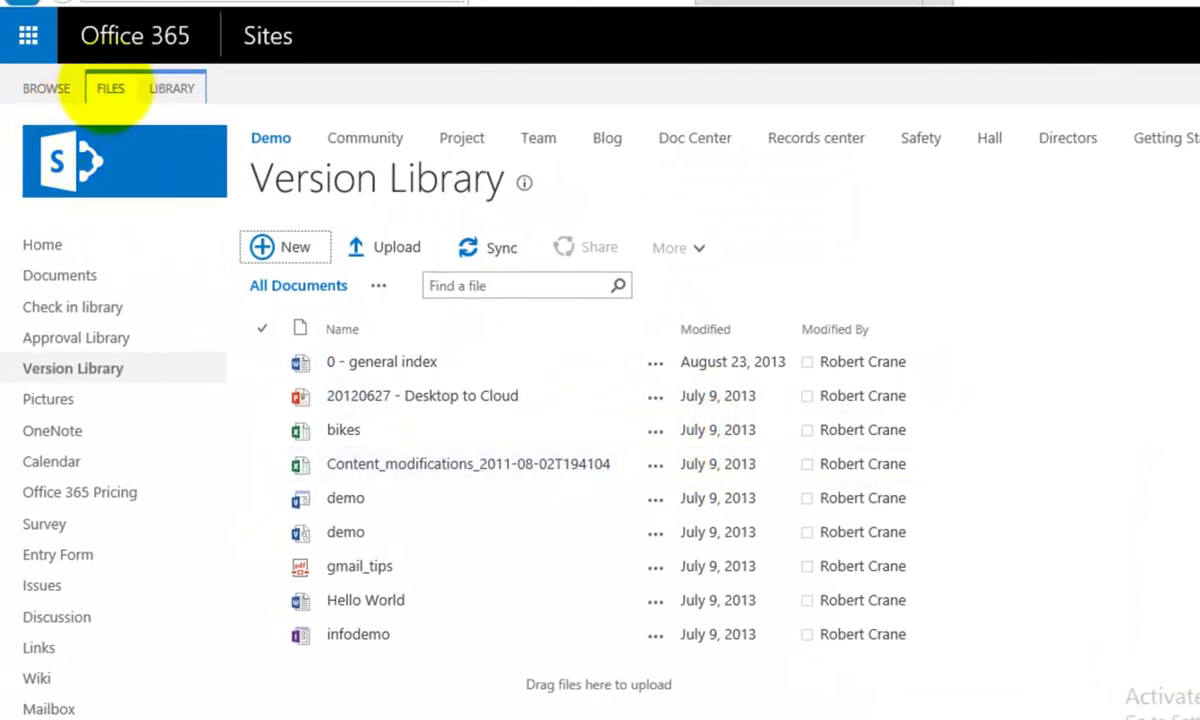
# - Open a new workbook from My Excel Template as a test, and check the library's choices for new files
pyautogui.click(110, 88)
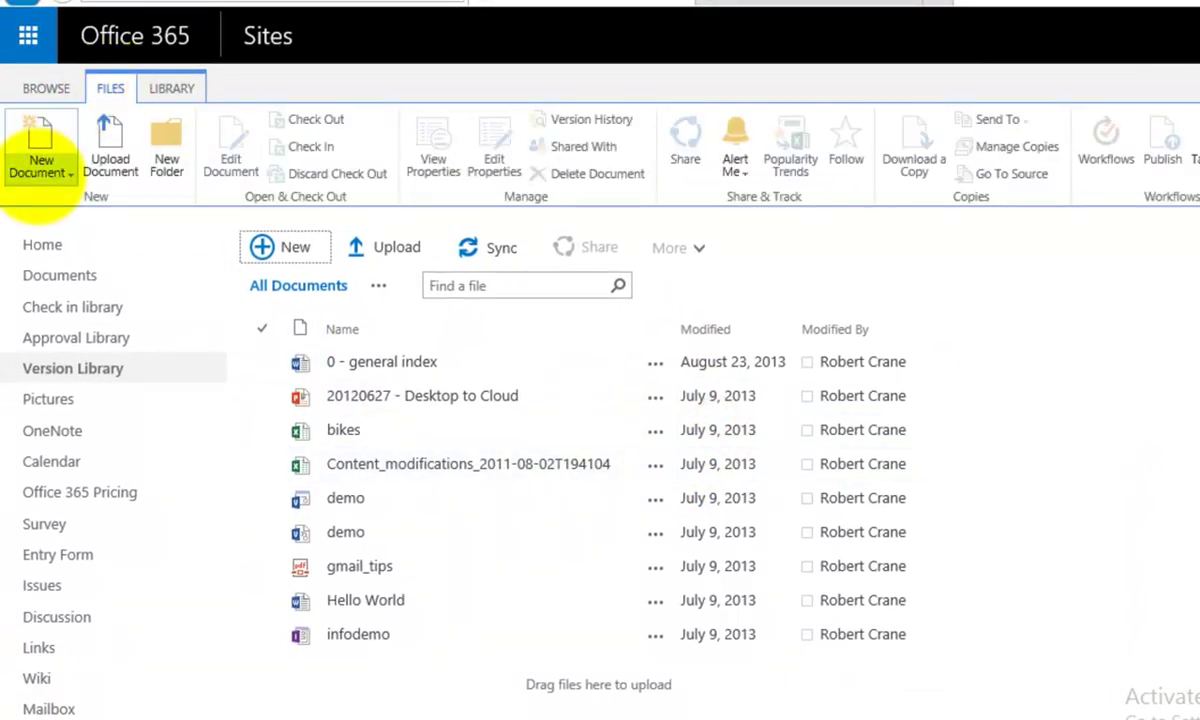
pyautogui.click(40, 165)
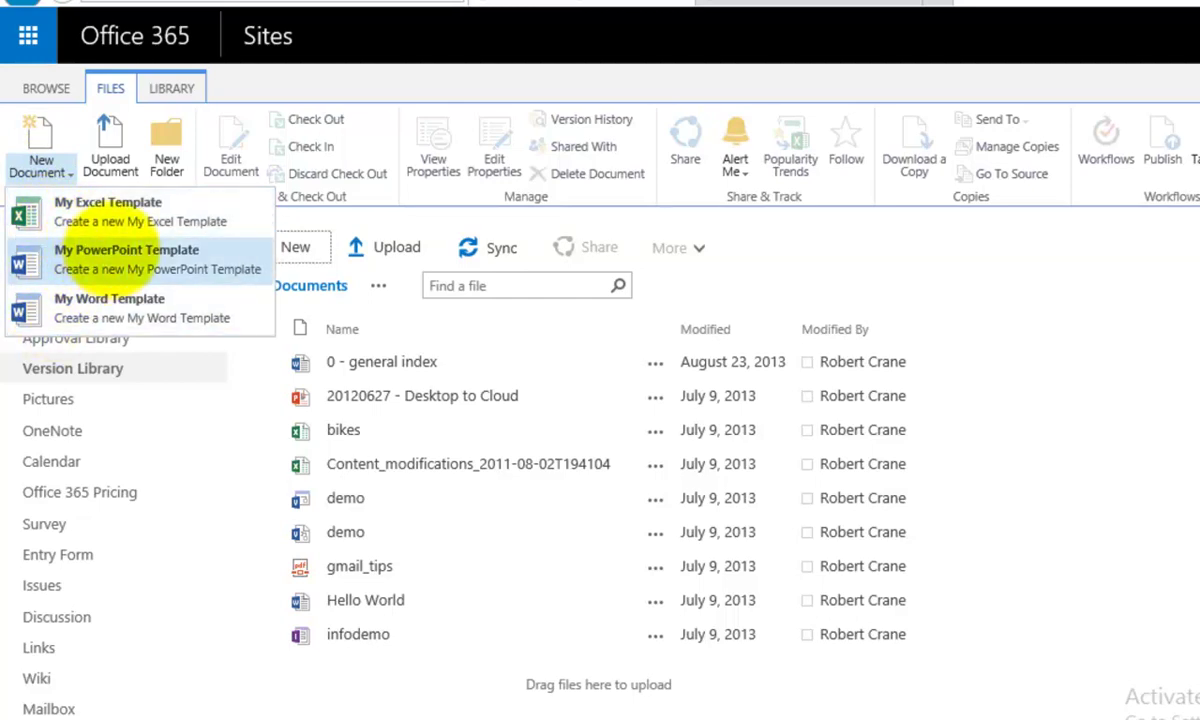
pyautogui.click(110, 208)
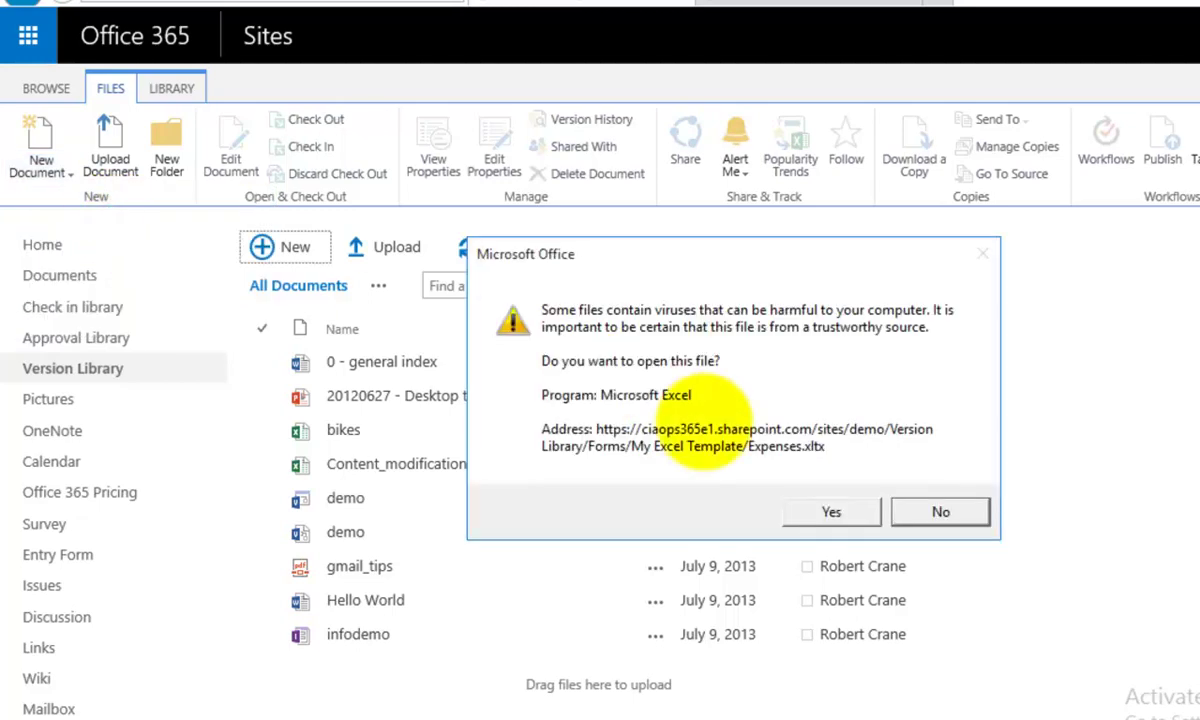
pyautogui.click(838, 511)
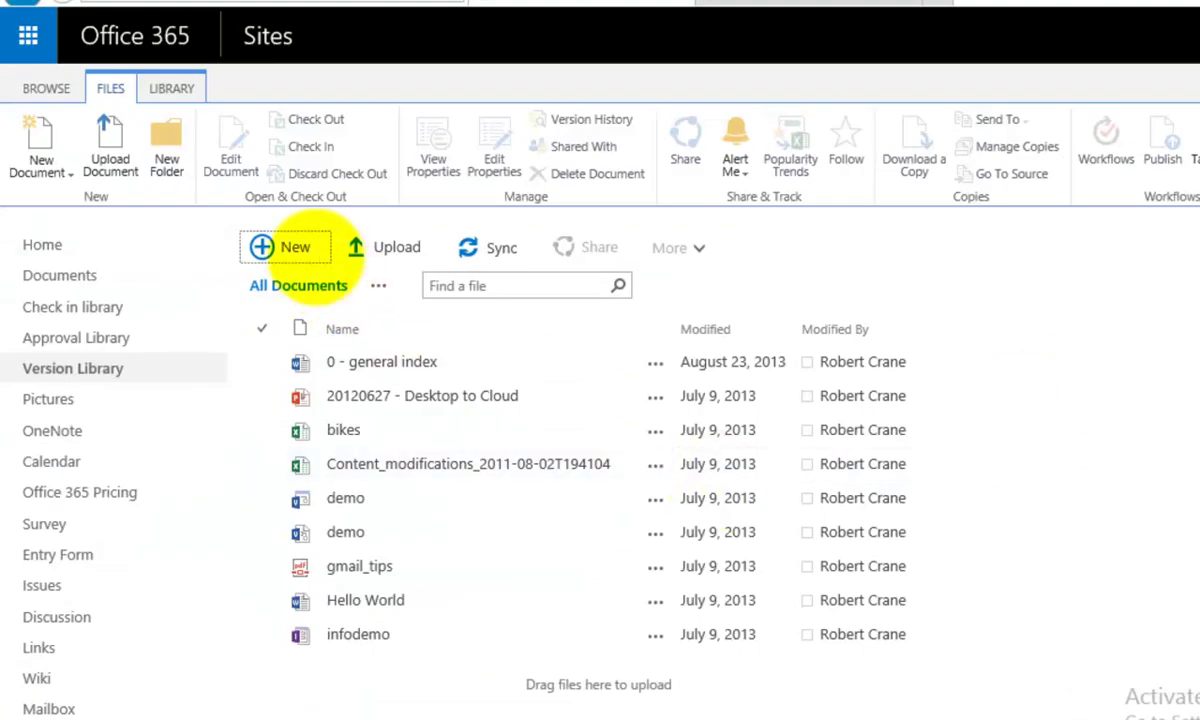
pyautogui.click(300, 247)
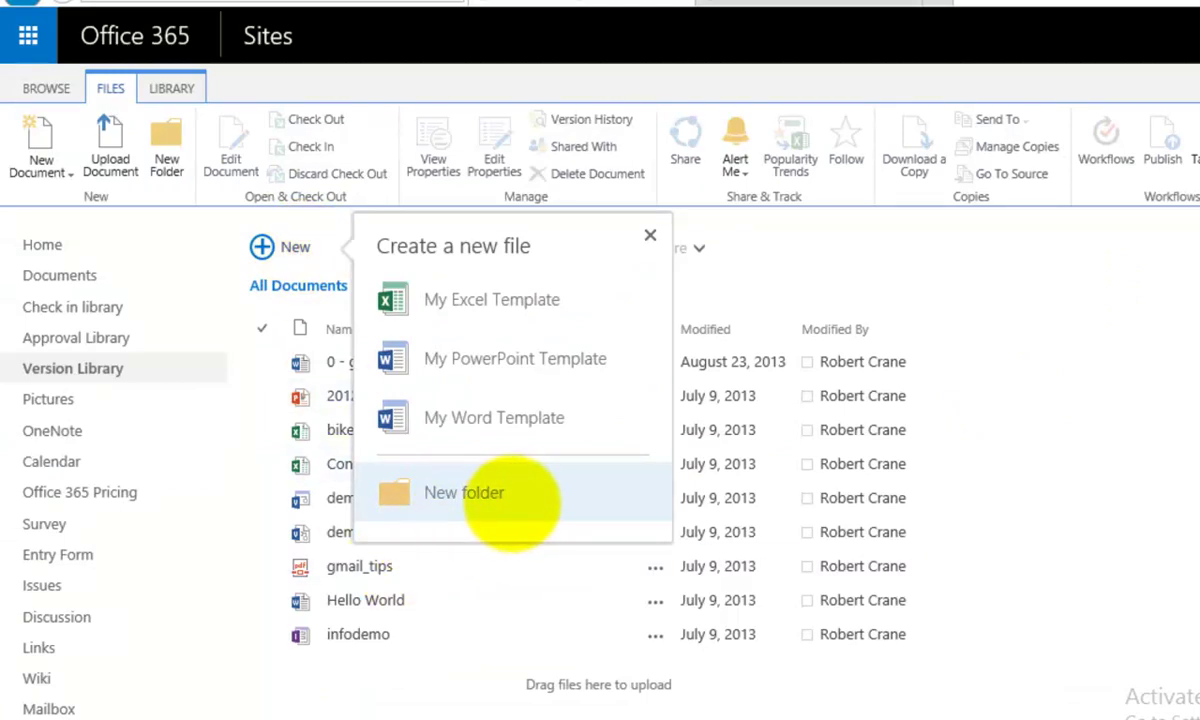
pyautogui.click(1035, 421)
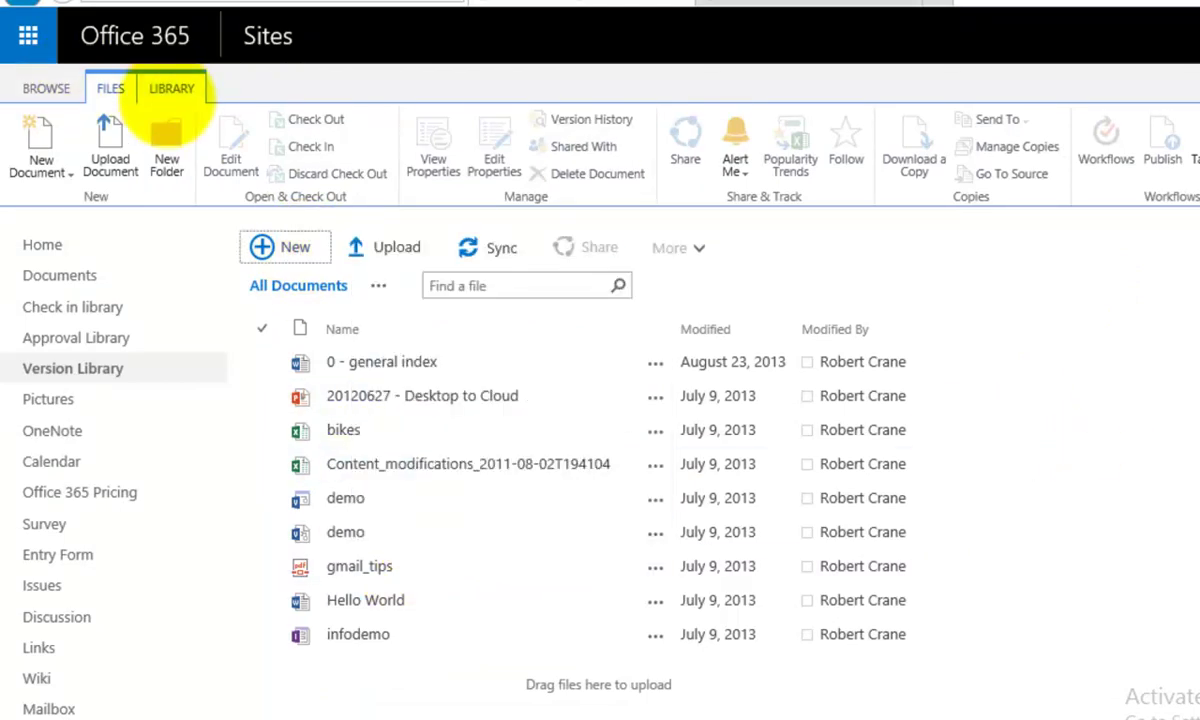
# - Open the settings of Version Library
pyautogui.click(170, 97)
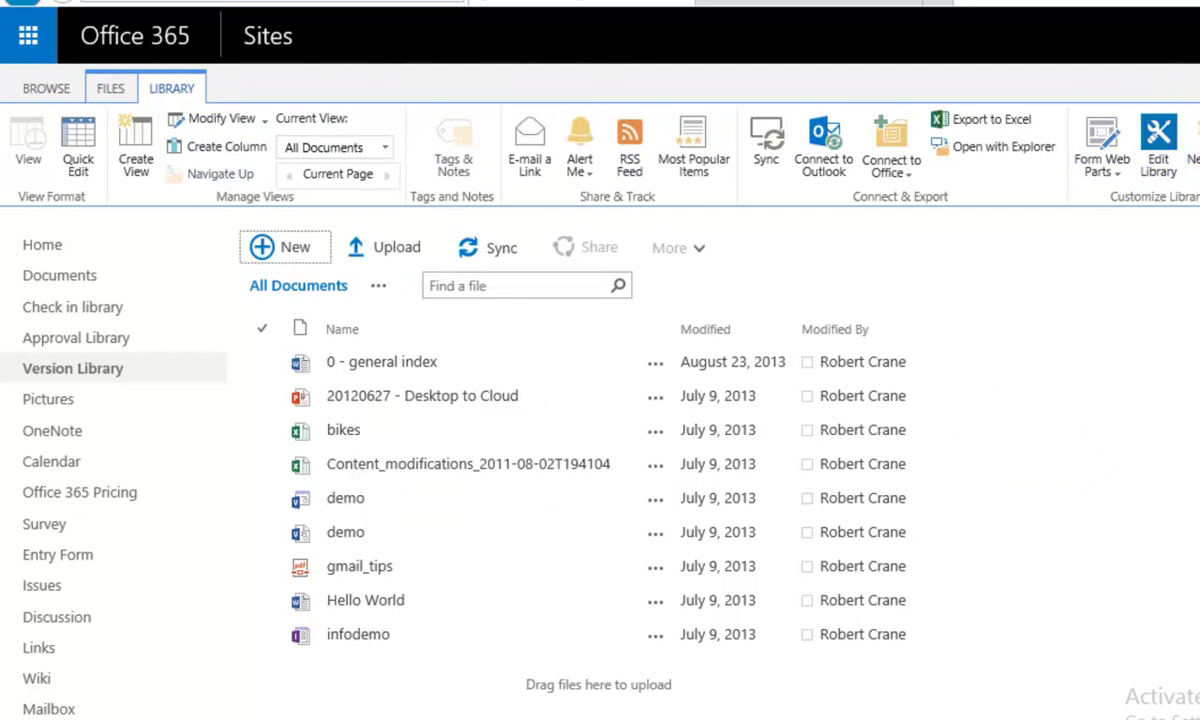
pyautogui.click(1195, 226)
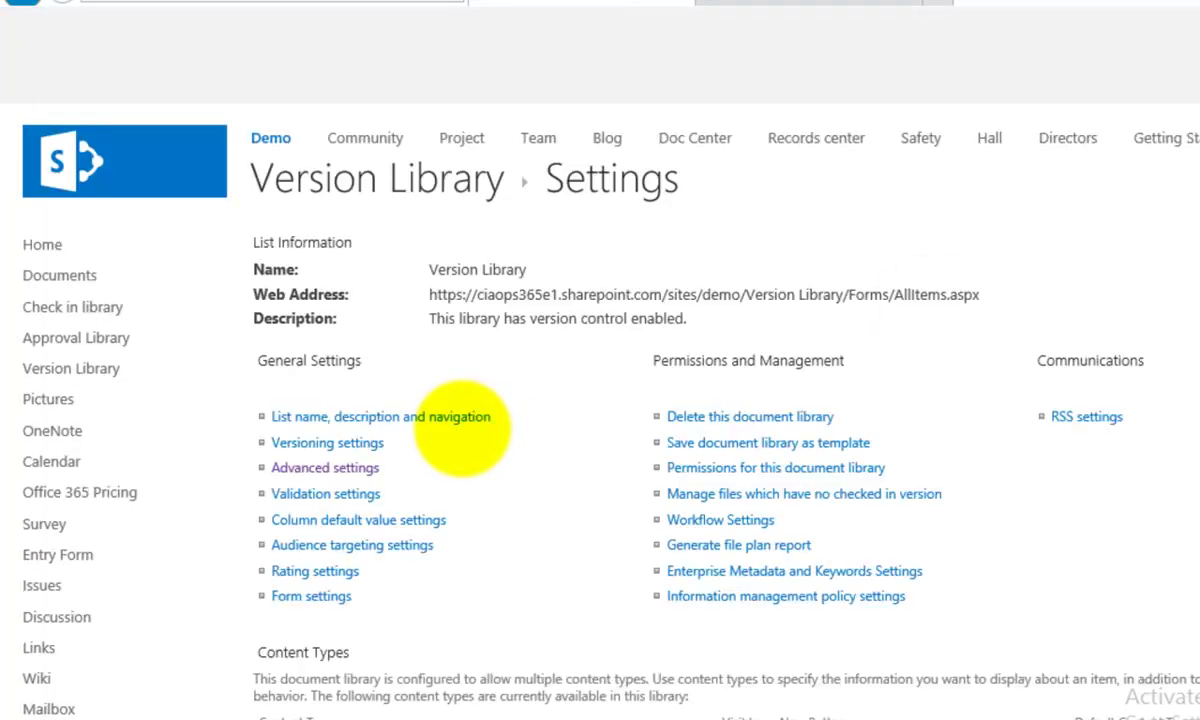
# - Make the New Folder command unavailable in Version Library's advanced settings and save the change
pyautogui.click(360, 470)
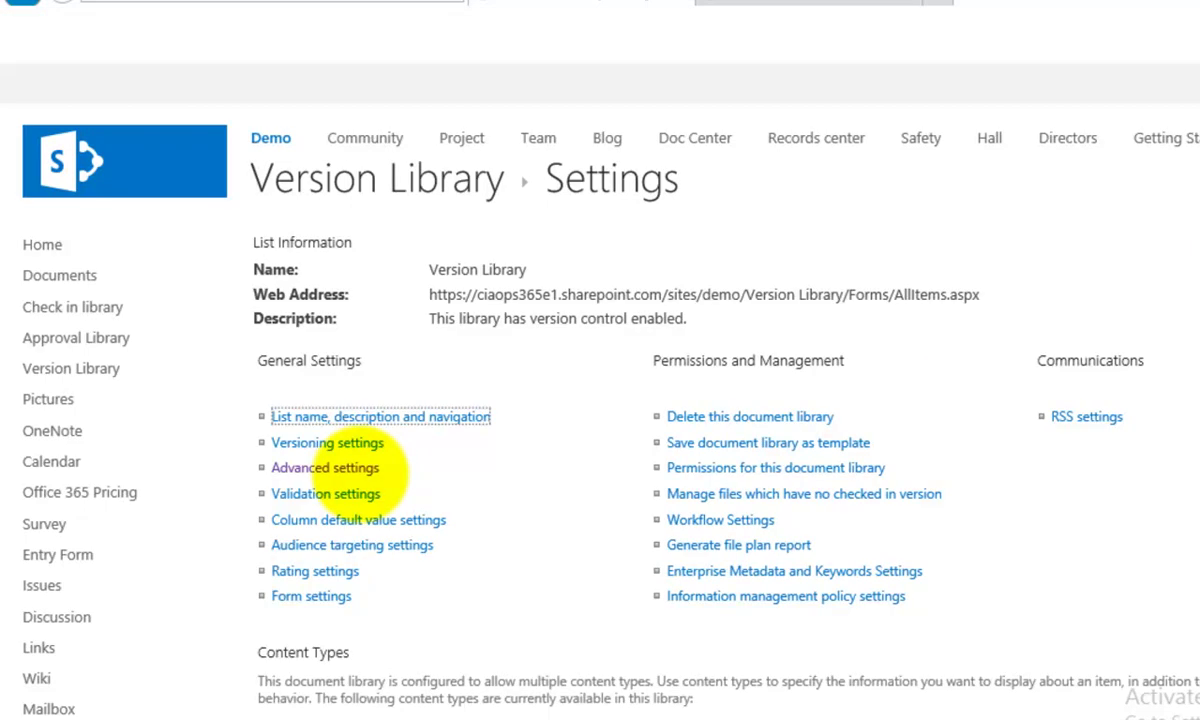
pyautogui.click(335, 467)
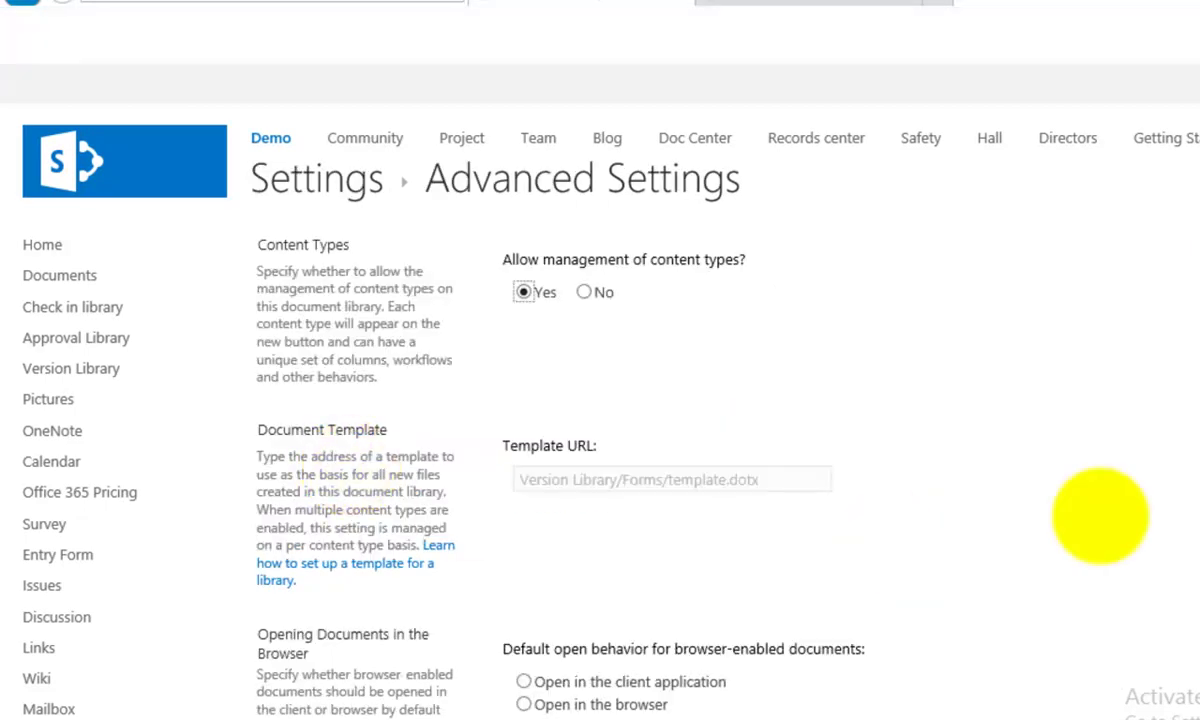
pyautogui.scroll(-6, 600, 400)
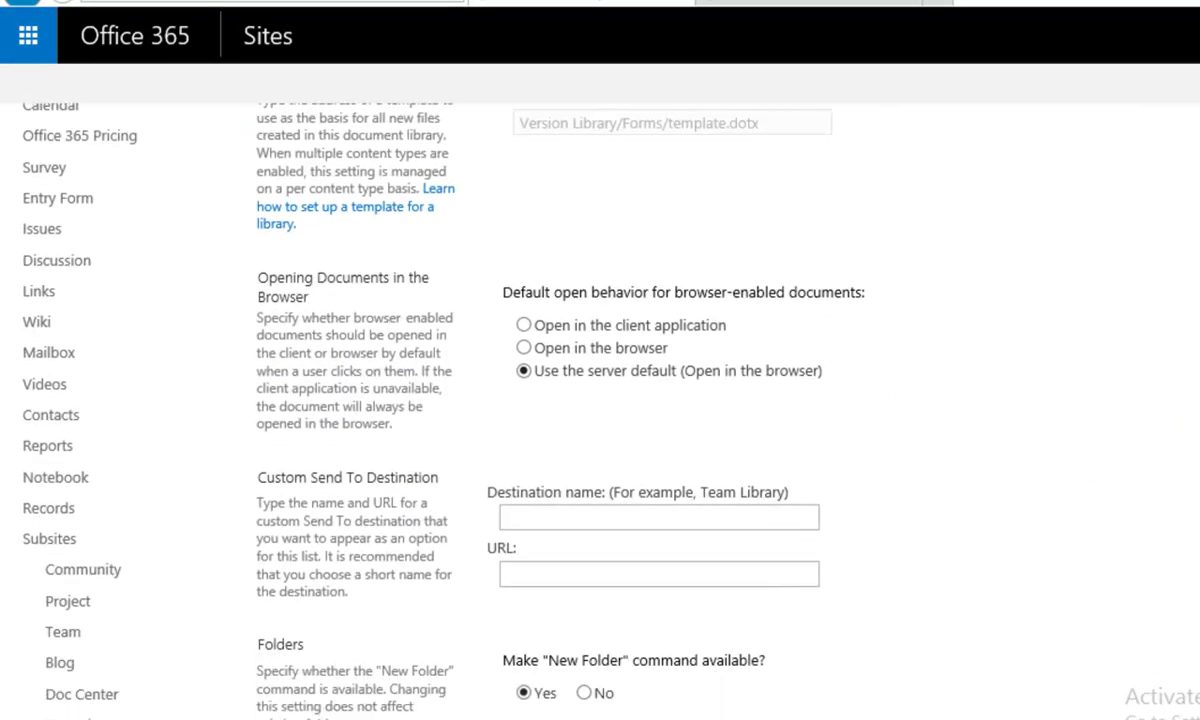
pyautogui.scroll(-1, 600, 400)
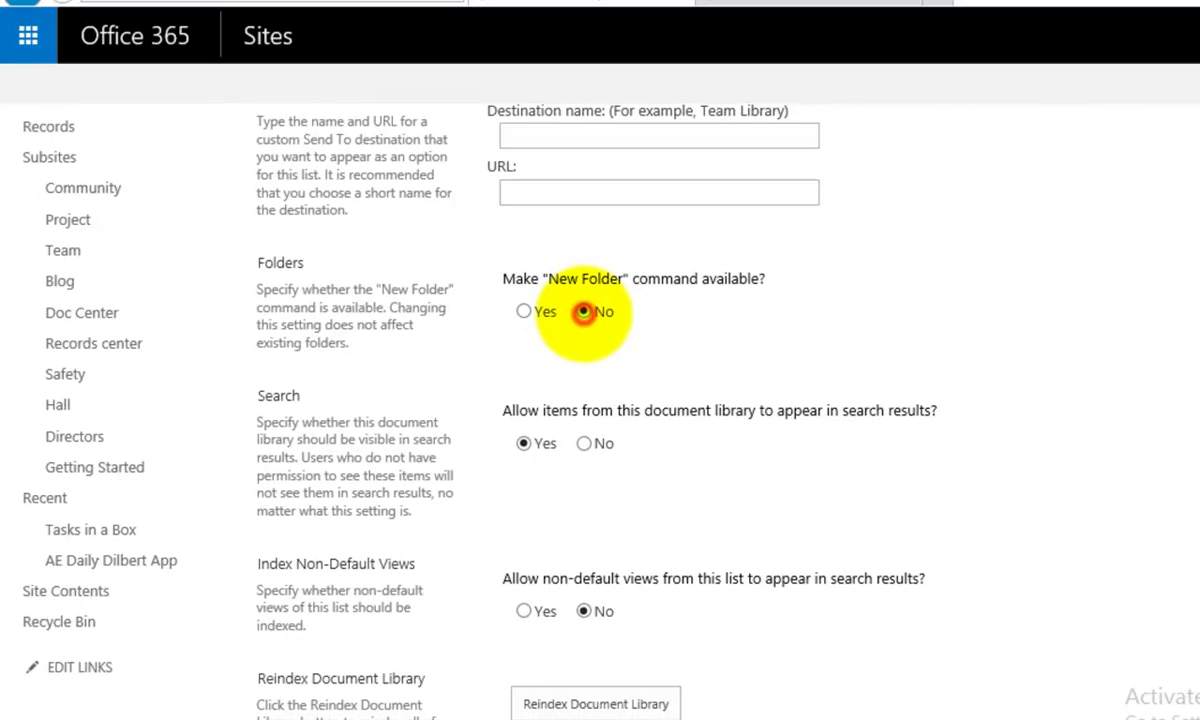
pyautogui.scroll(-10, 600, 400)
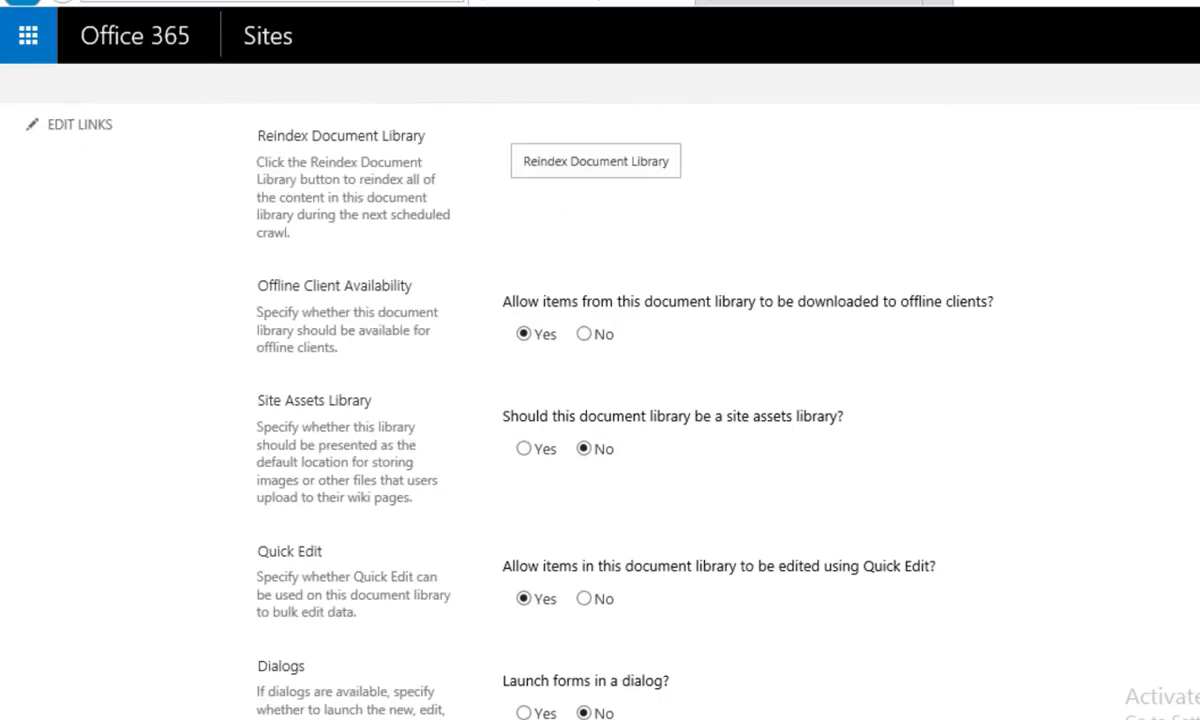
pyautogui.click(772, 648)
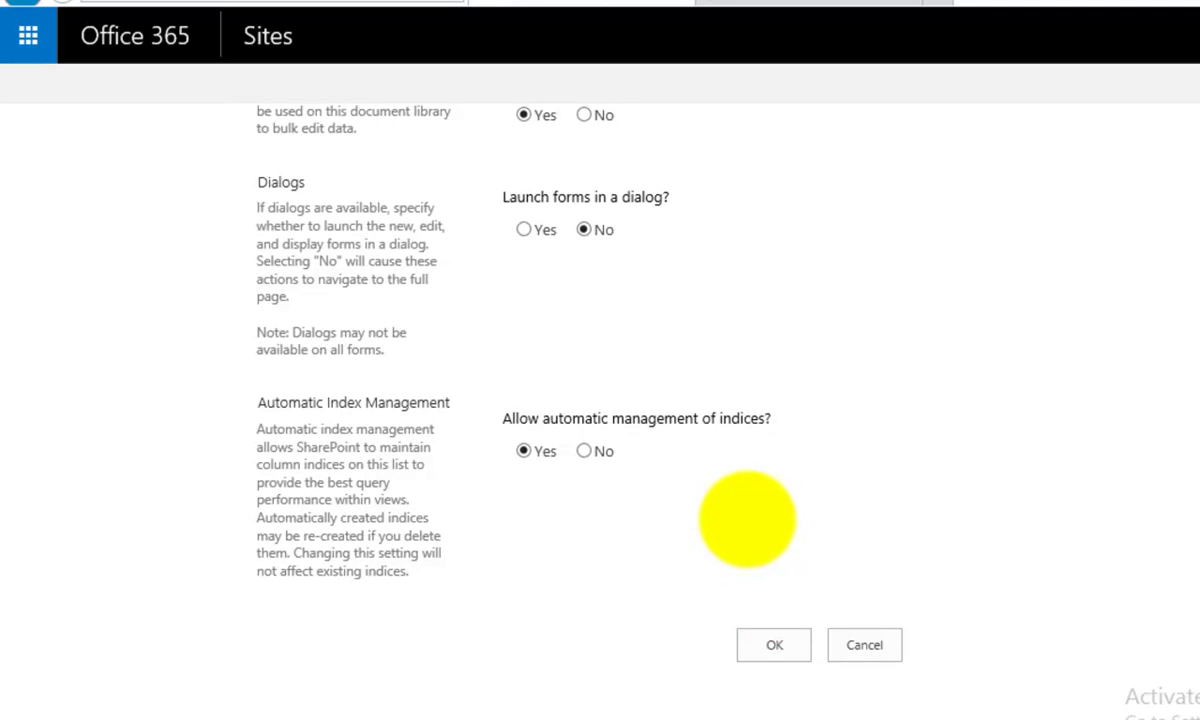
# - Return to the Version Library file list and review the templates offered for new files
pyautogui.click(313, 170)
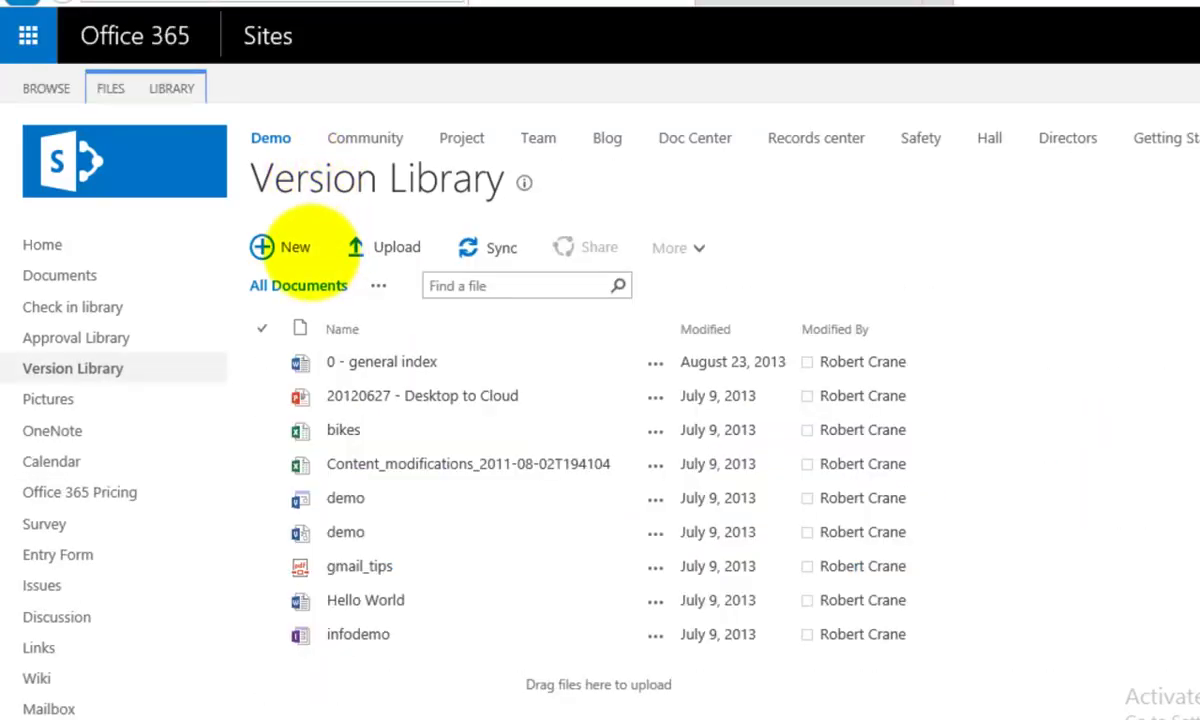
pyautogui.click(294, 247)
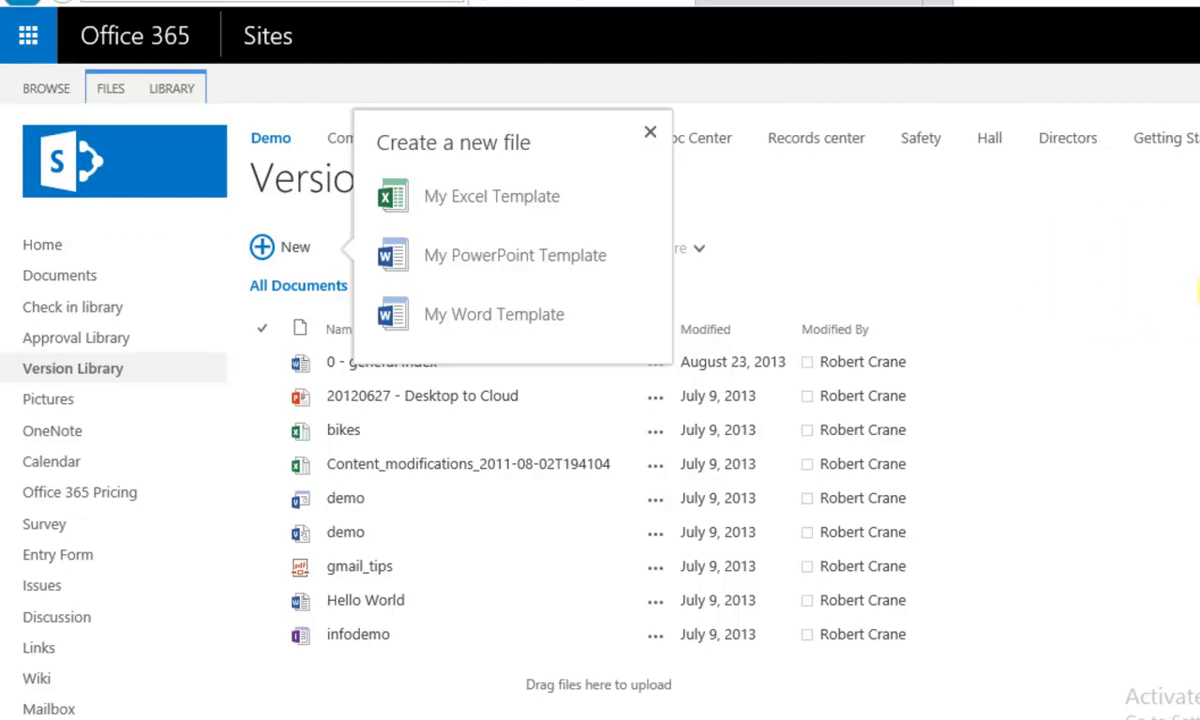
pyautogui.click(1066, 268)
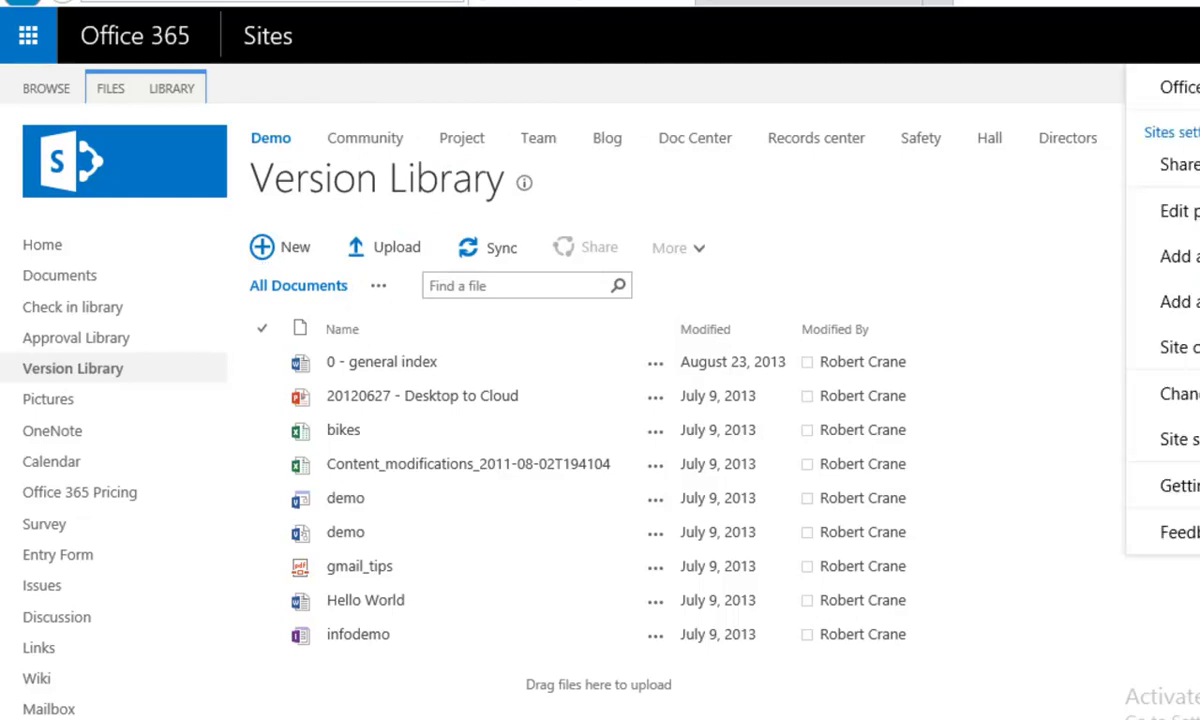
# - Open the site content types from the site settings and show only the CIAOPS group
pyautogui.click(1193, 440)
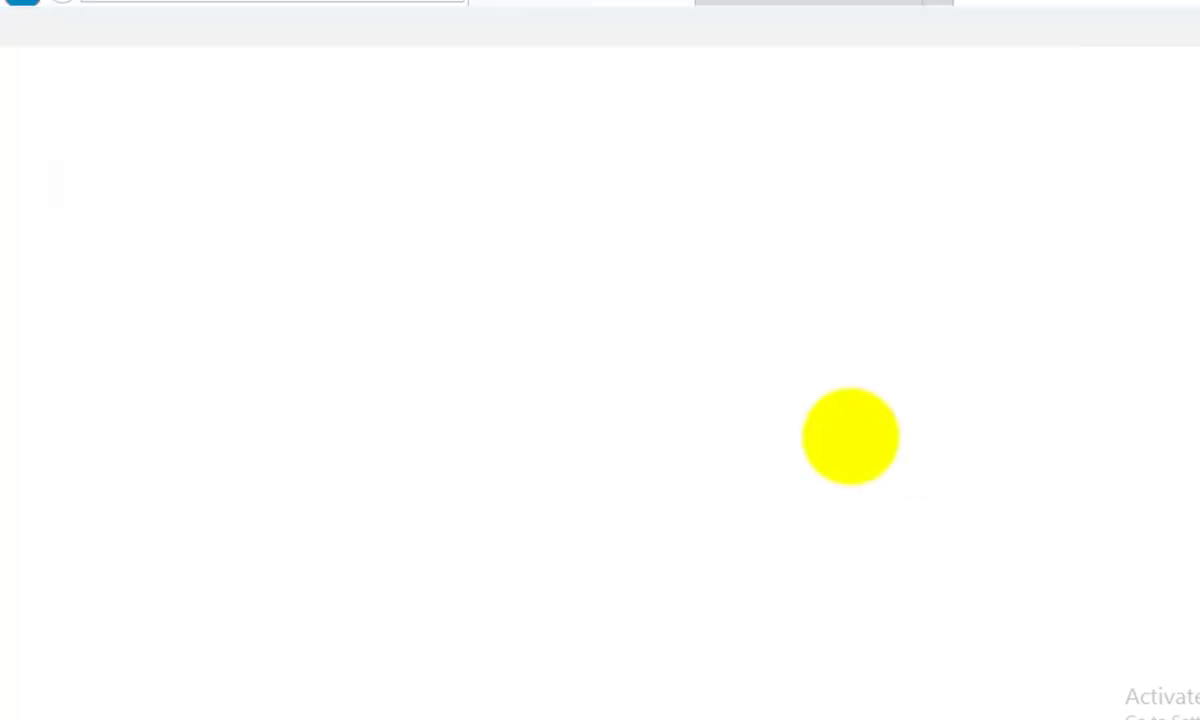
pyautogui.click(300, 420)
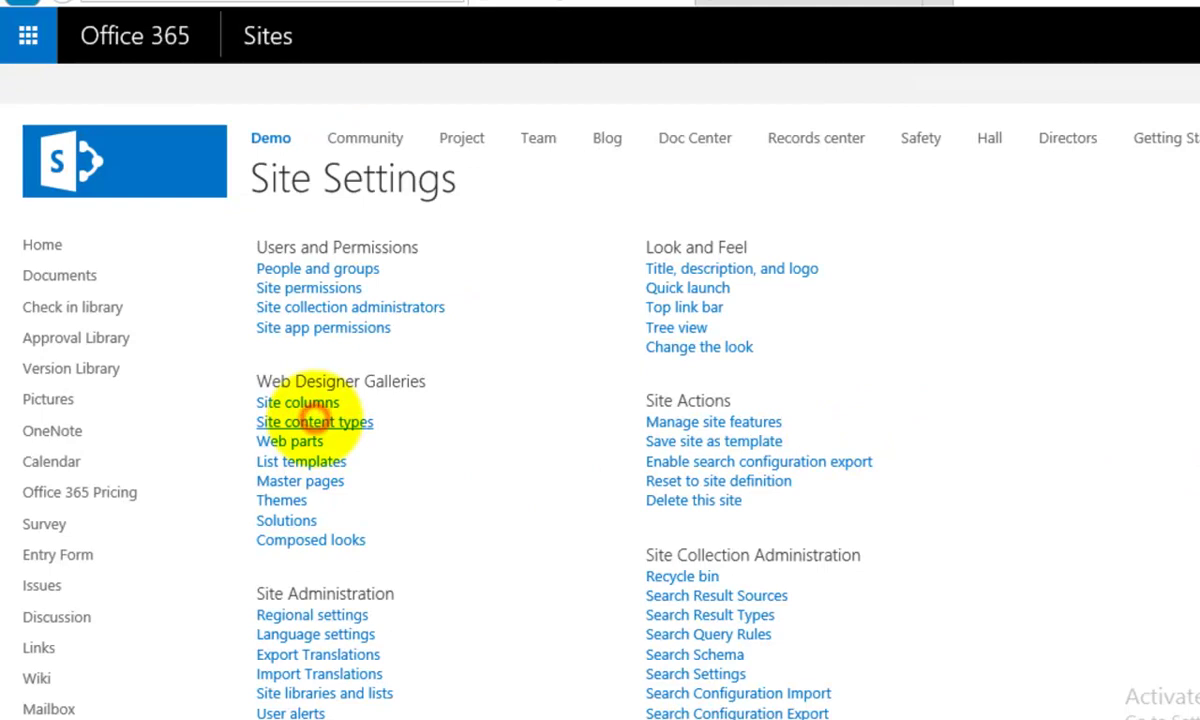
pyautogui.click(1185, 254)
pyautogui.click(1185, 286)
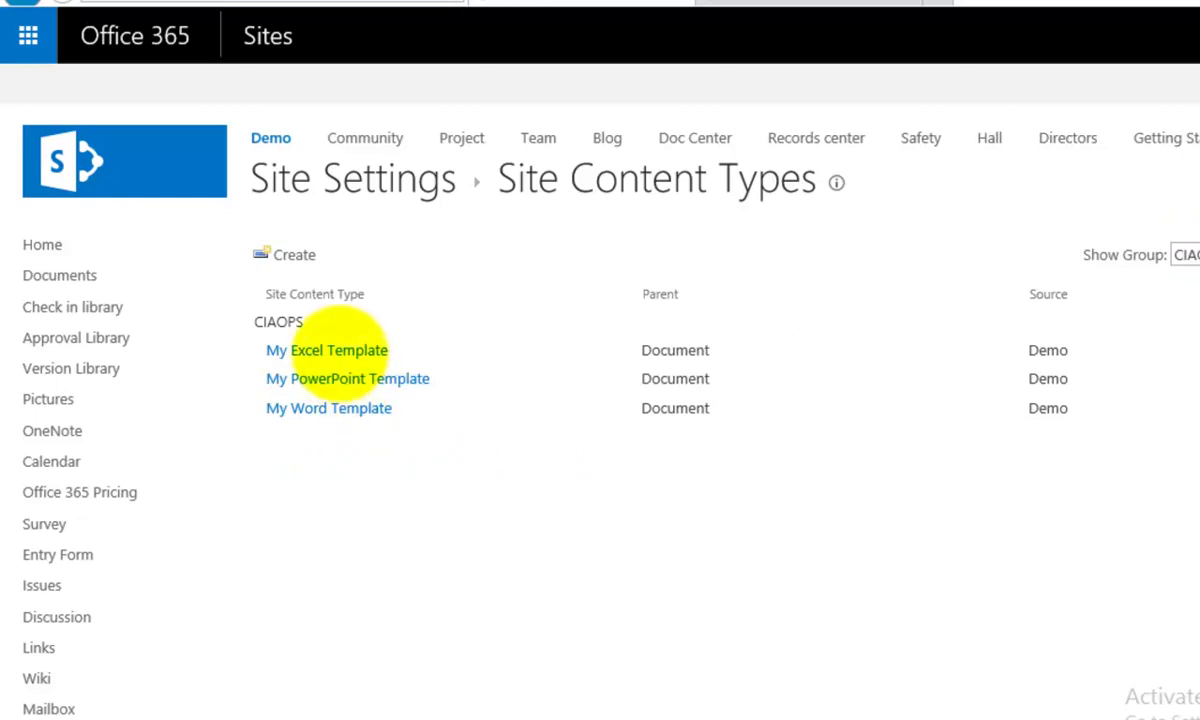
# - Review the document template assigned in My Word Template's advanced settings, and go back to the site content types list
pyautogui.click(335, 408)
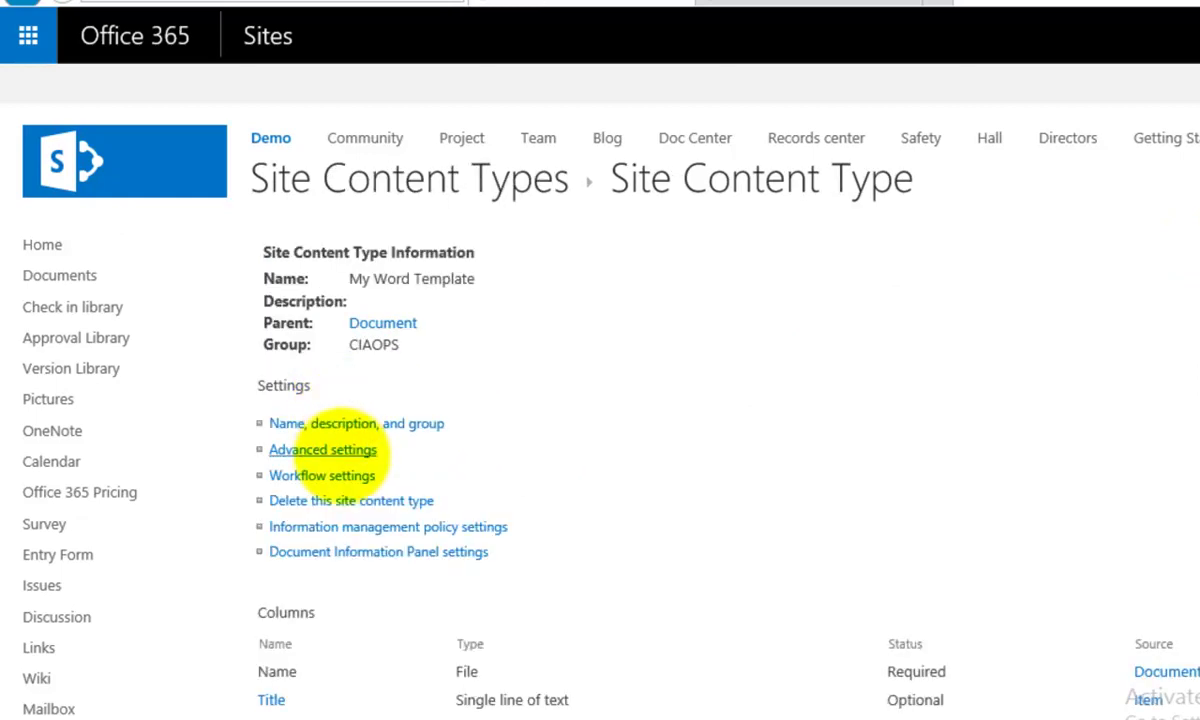
pyautogui.click(330, 449)
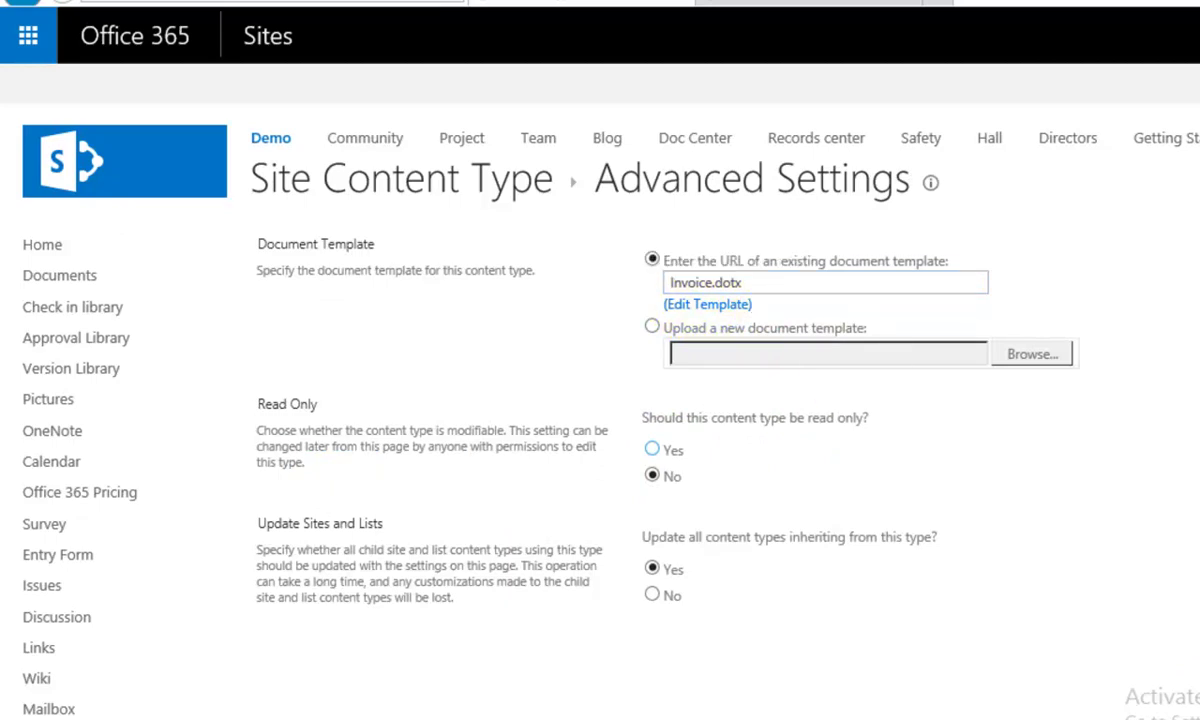
pyautogui.press('Return')
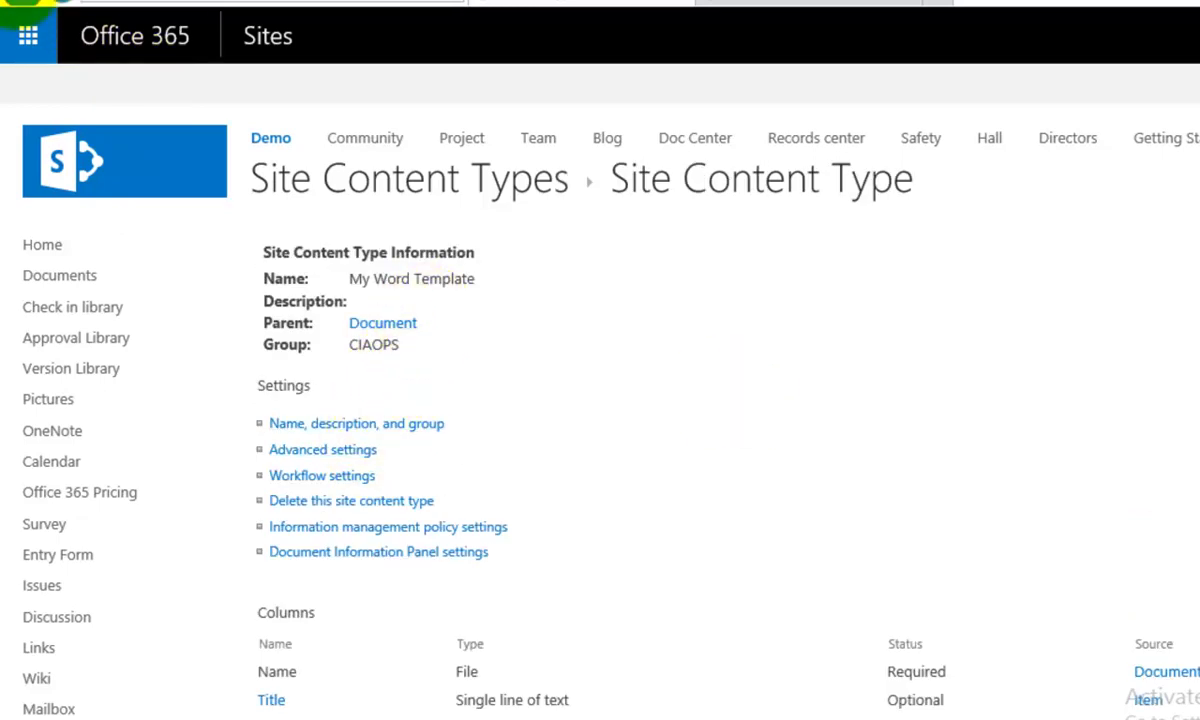
pyautogui.click(20, 3)
pyautogui.click(20, 3)
pyautogui.click(20, 4)
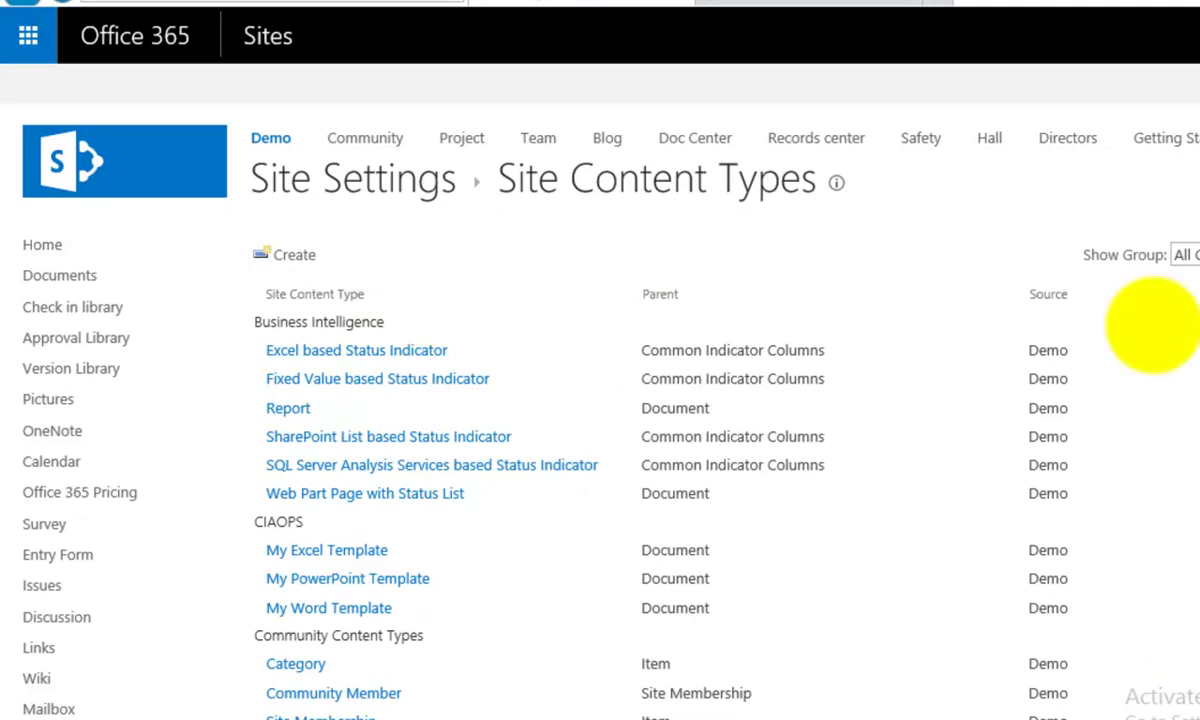
# - Upload Strategy.potx as the document template of the My PowerPoint Template content type in the CIAOPS group and save
pyautogui.click(1185, 254)
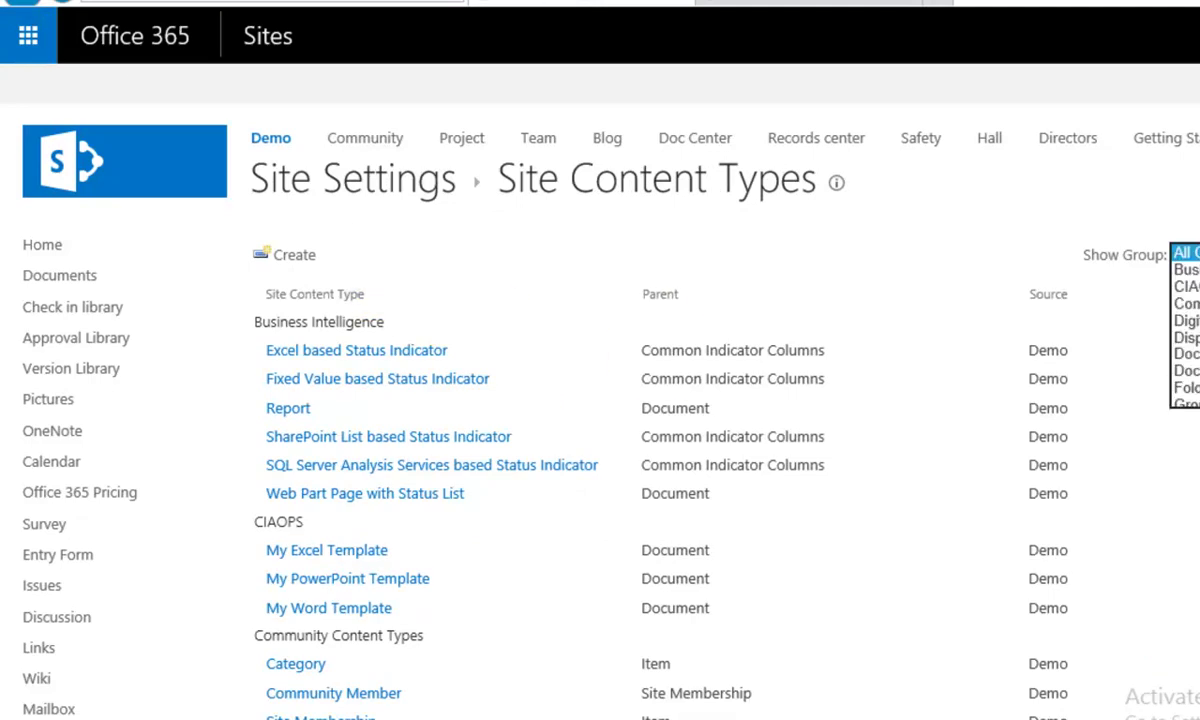
pyautogui.click(1187, 281)
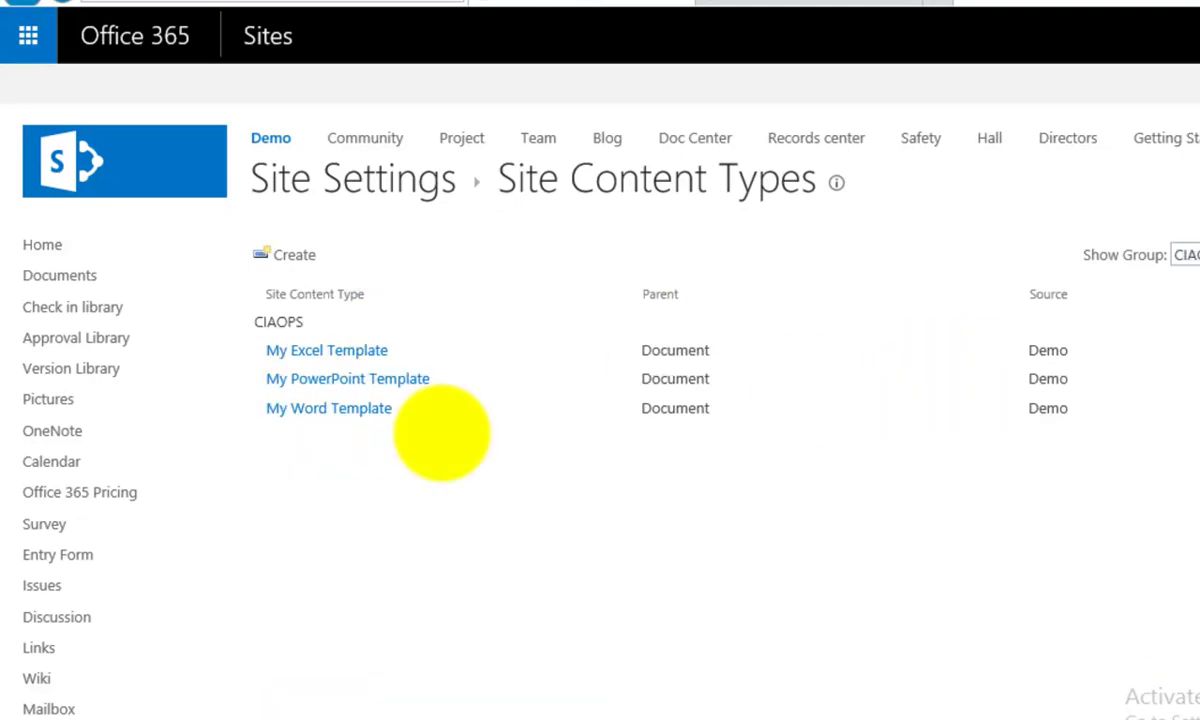
pyautogui.click(311, 378)
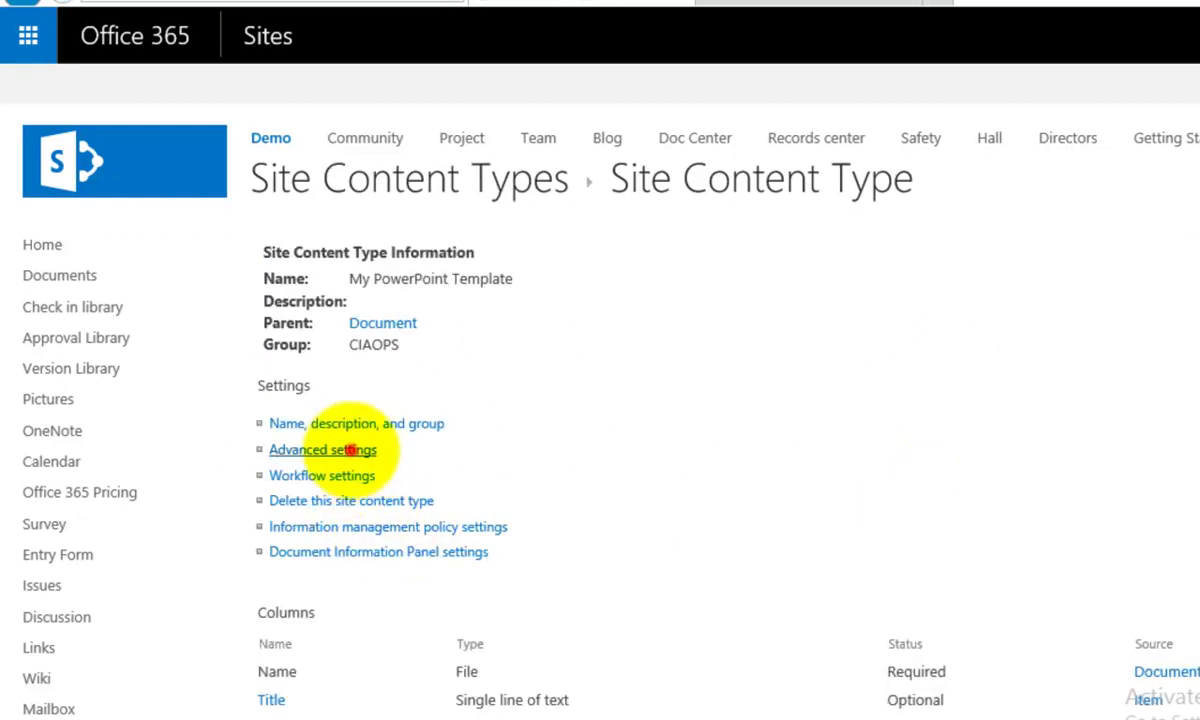
pyautogui.click(325, 450)
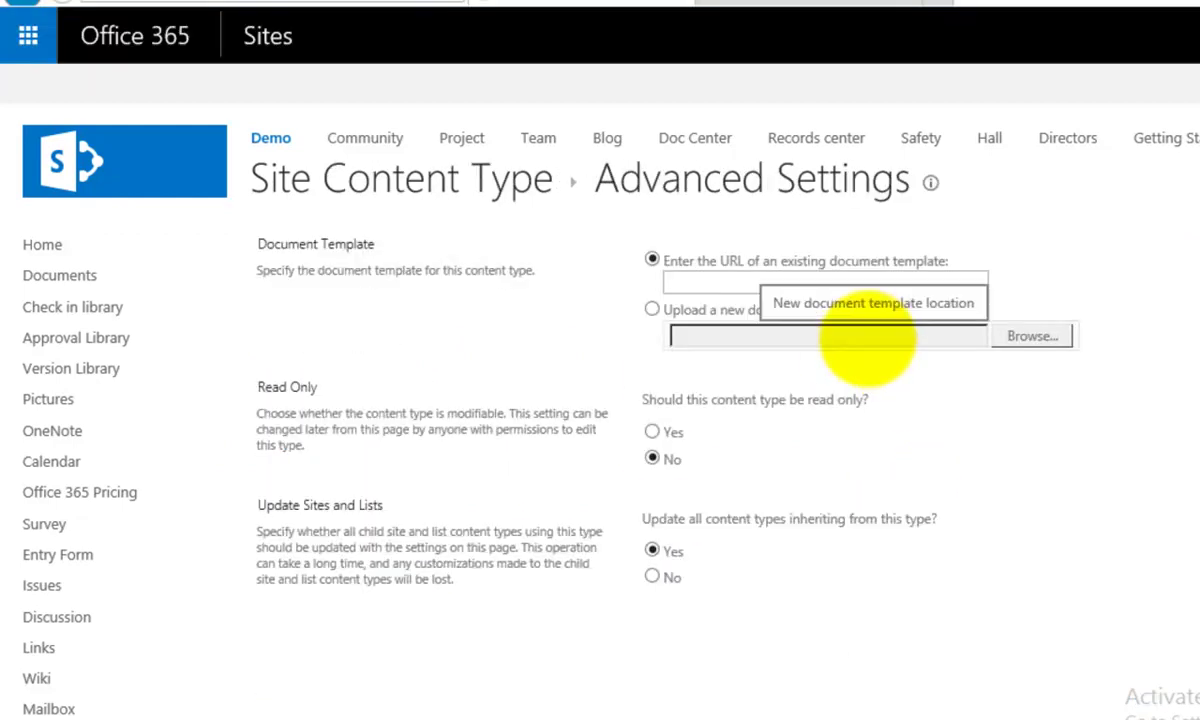
pyautogui.click(652, 309)
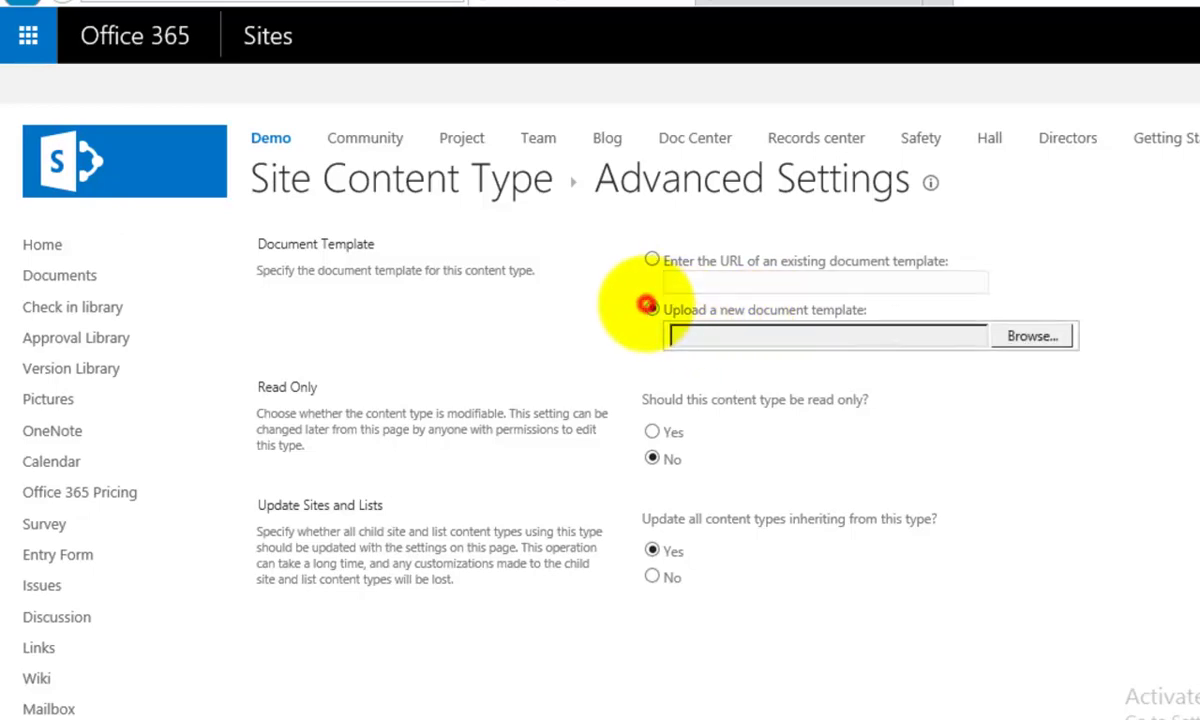
pyautogui.click(1038, 338)
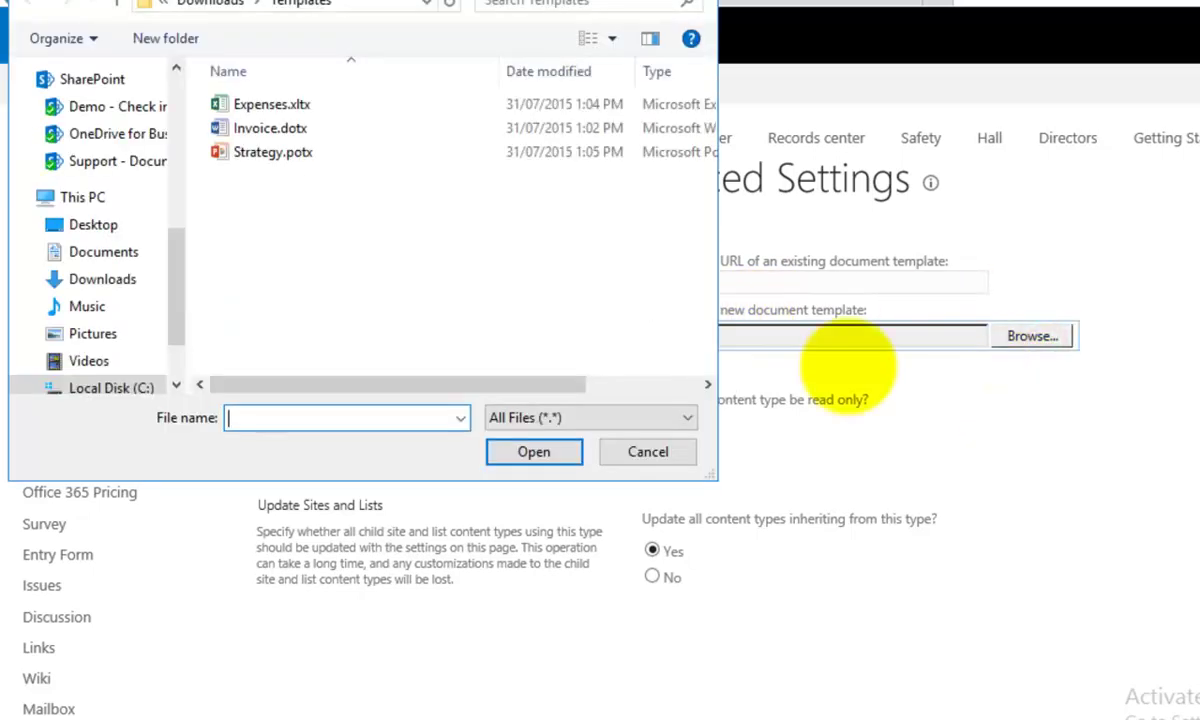
pyautogui.click(253, 155)
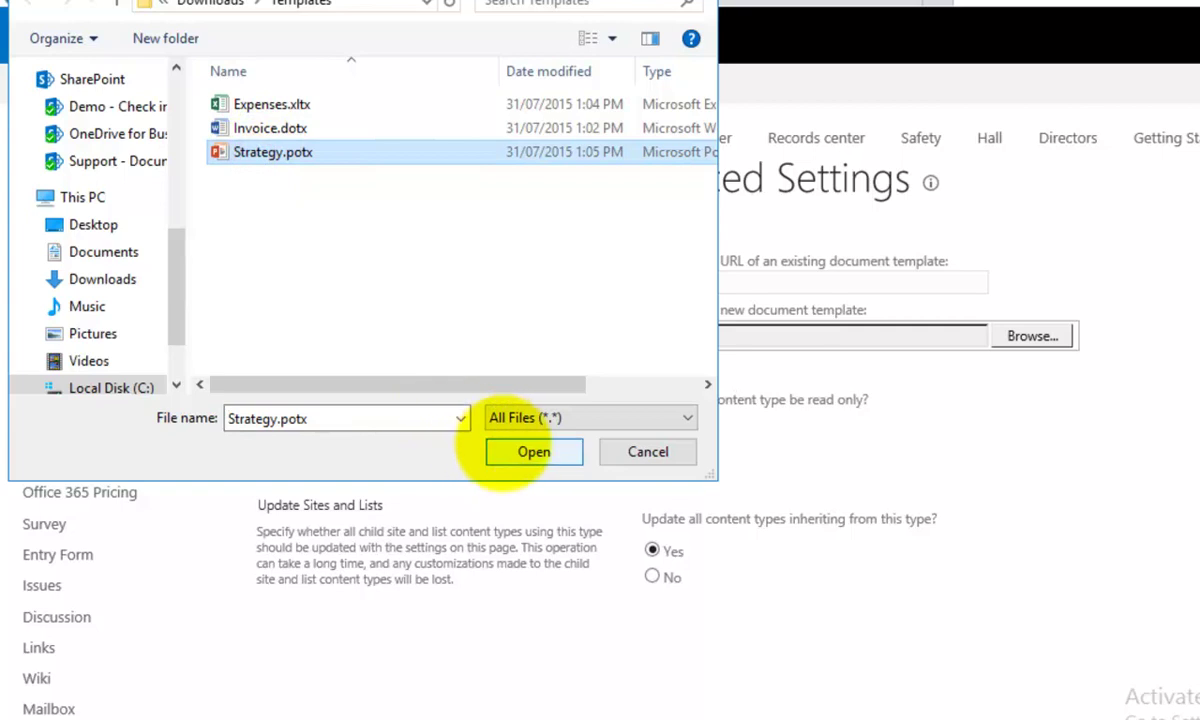
pyautogui.click(503, 447)
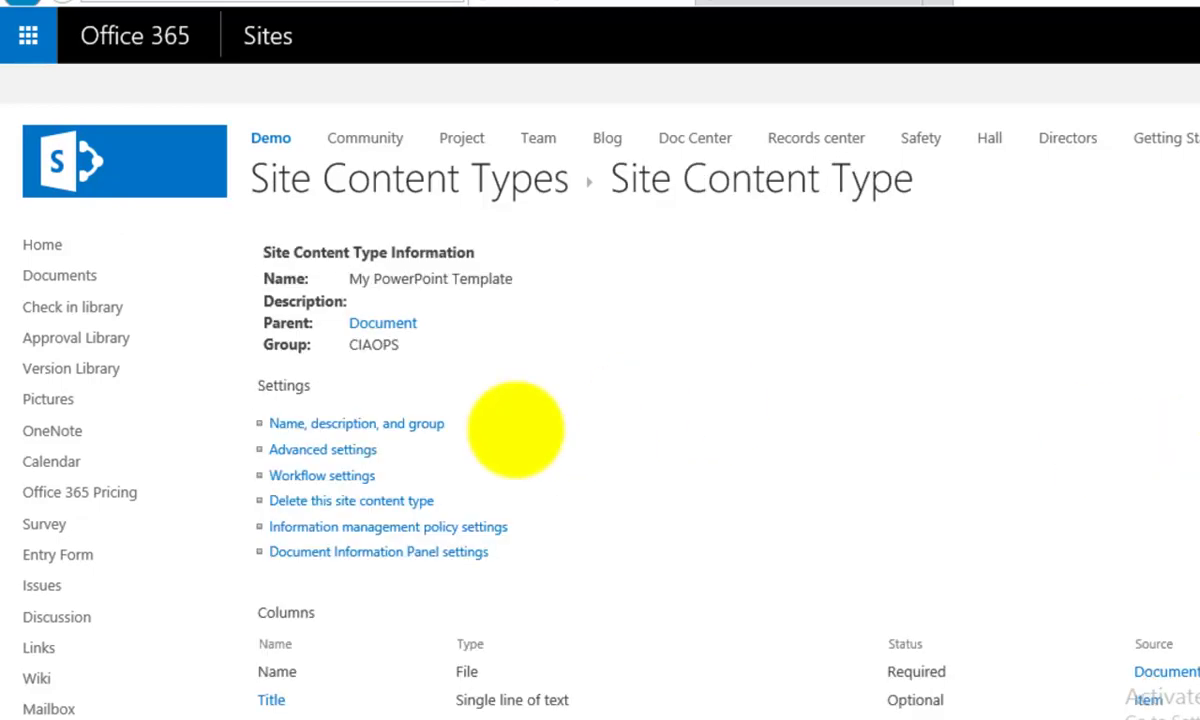
# - Go back to Version Library and check the My PowerPoint Template entry among the choices for new files
pyautogui.click(103, 377)
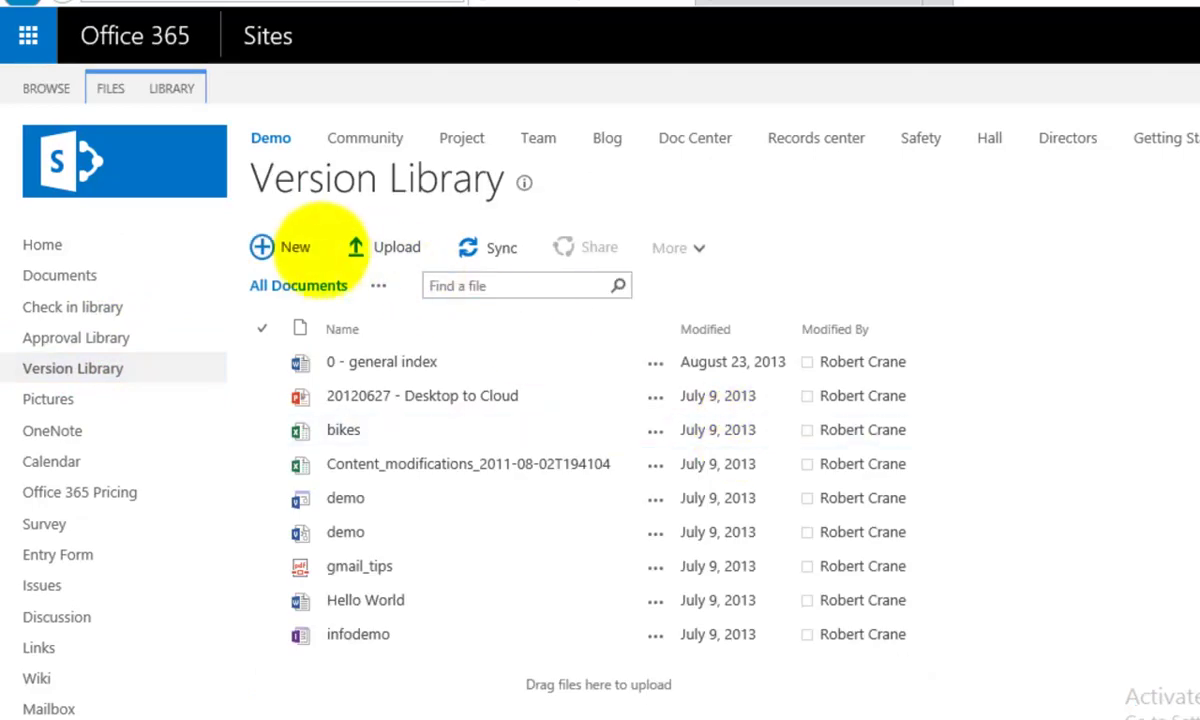
pyautogui.click(290, 248)
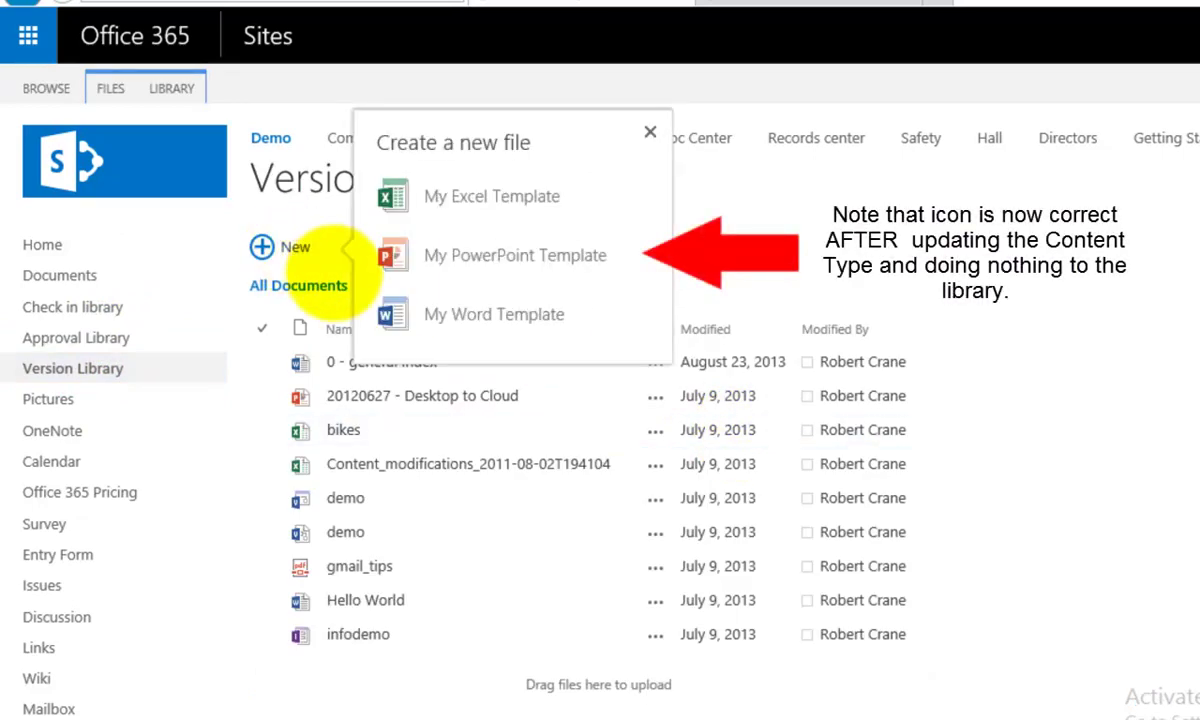